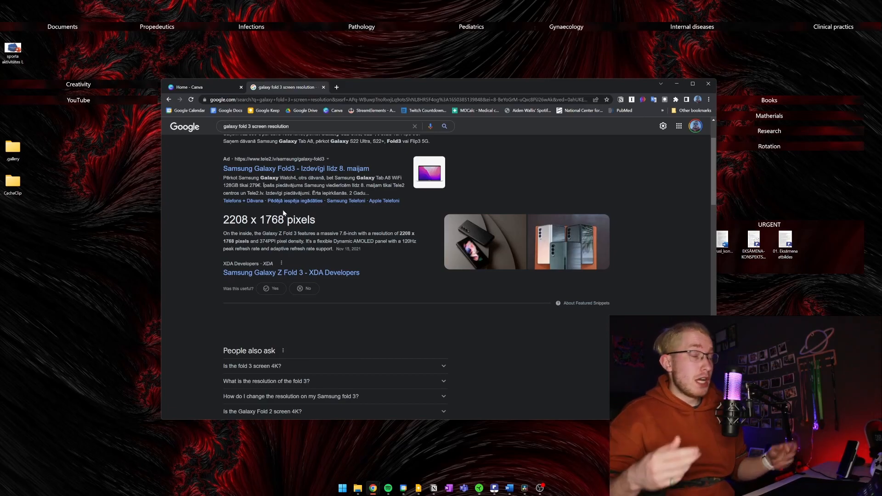
- Switch from the Galaxy Fold 3 resolution search to Canva and start a new custom-size design
drag(223, 219, 282, 221)
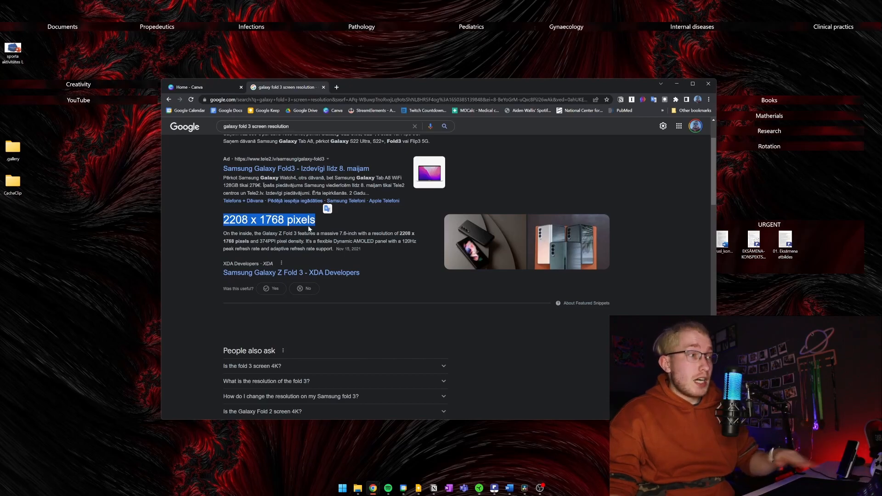
click(291, 232)
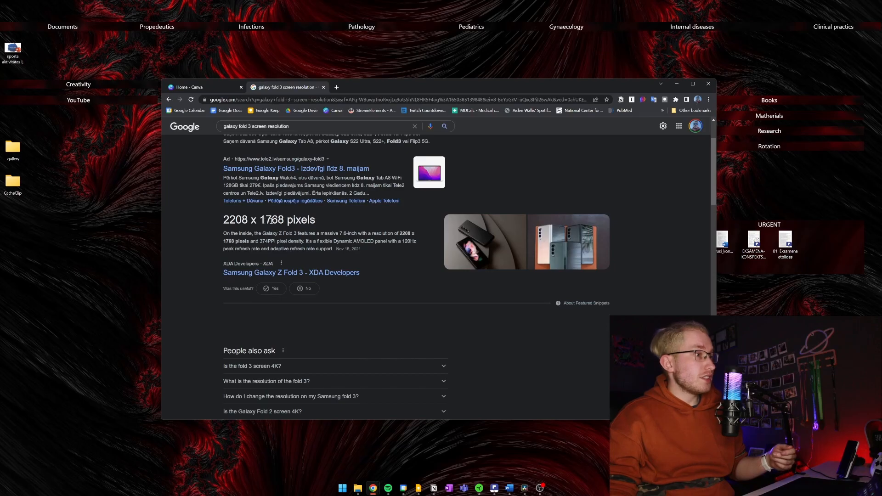
click(229, 88)
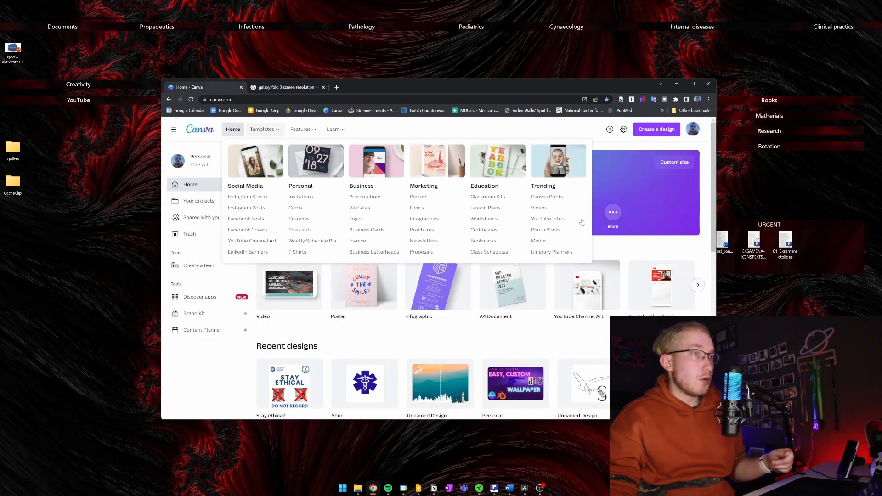
click(652, 133)
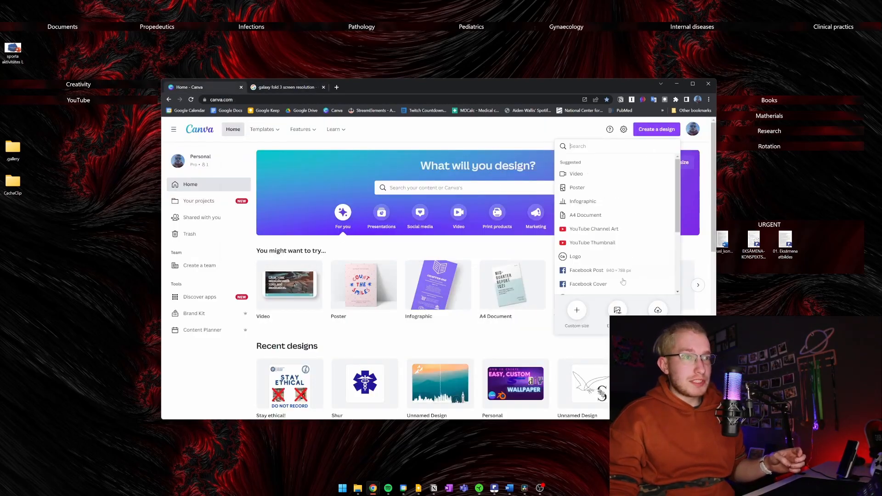
click(577, 310)
text(3308)
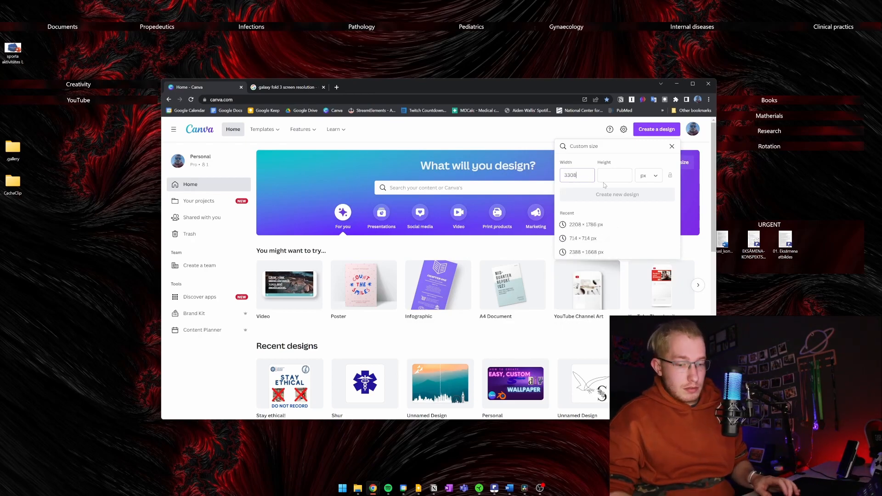
key(BackSpace)
key(BackSpace)
key(BackSpace)
key(BackSpace)
text(822)
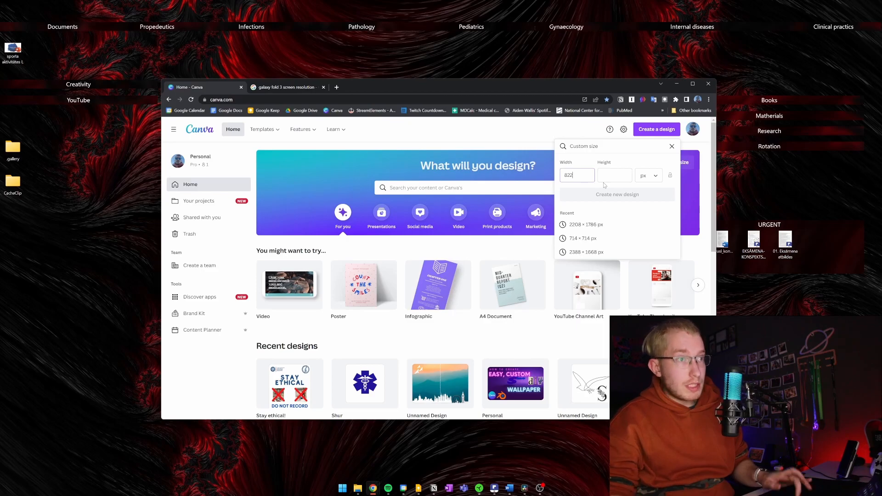
key(BackSpace)
key(BackSpace)
key(BackSpace)
- Set the custom size to 2208 × 1768 px and create the new design
text(2208)
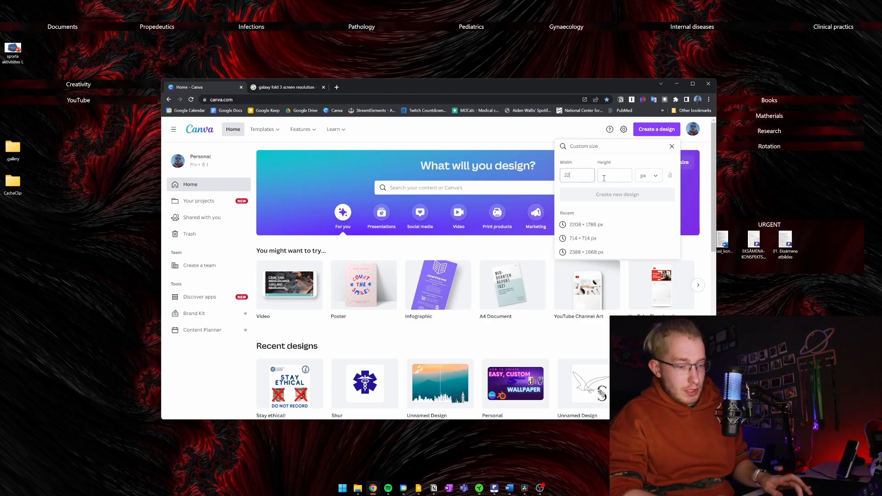
click(287, 87)
click(214, 87)
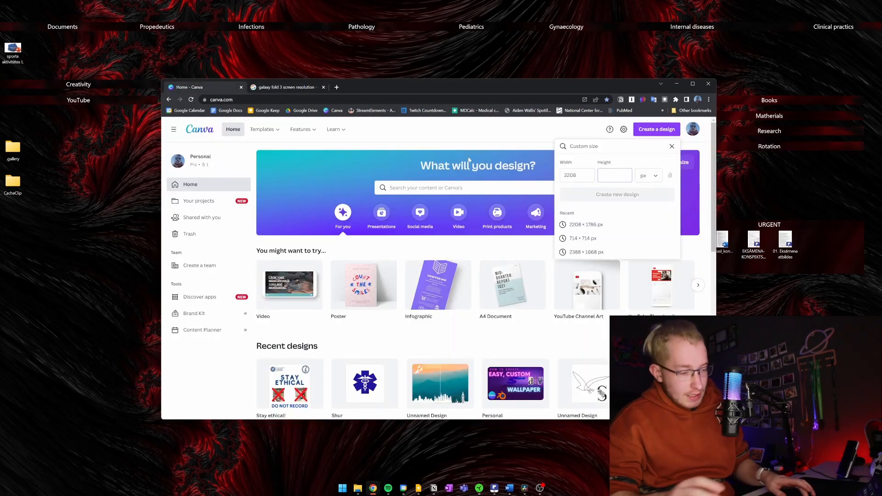
text(1768)
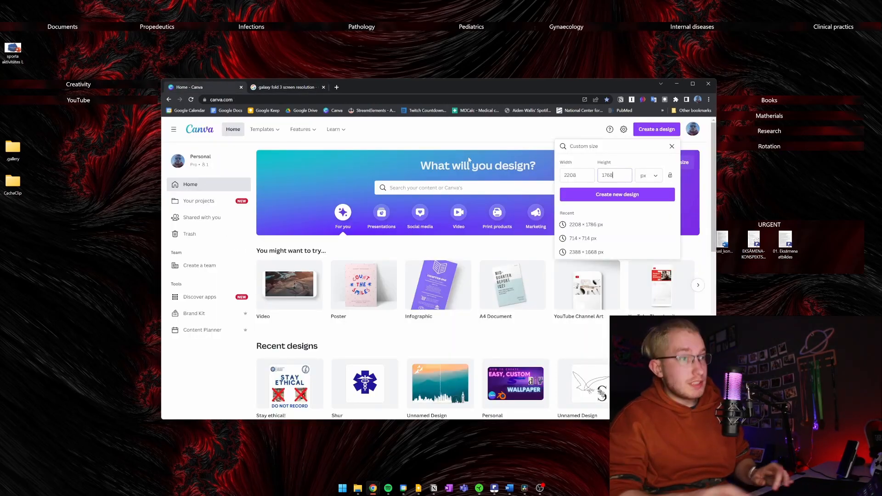
click(654, 175)
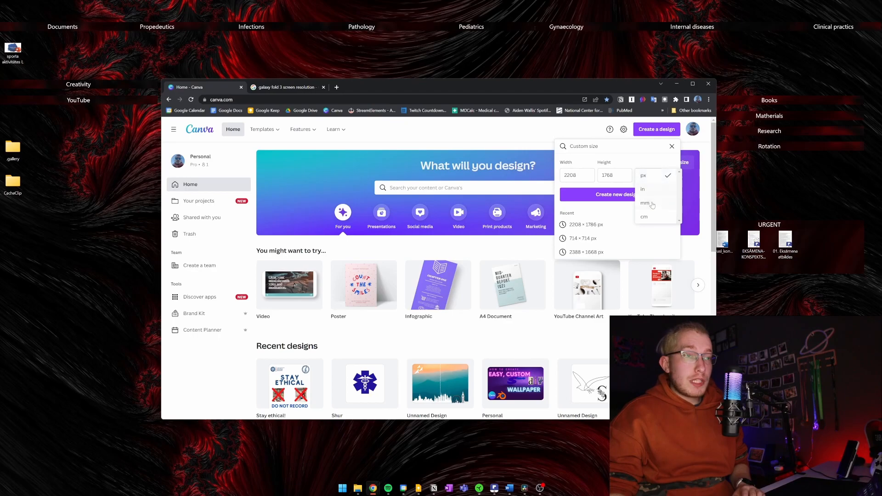
click(624, 218)
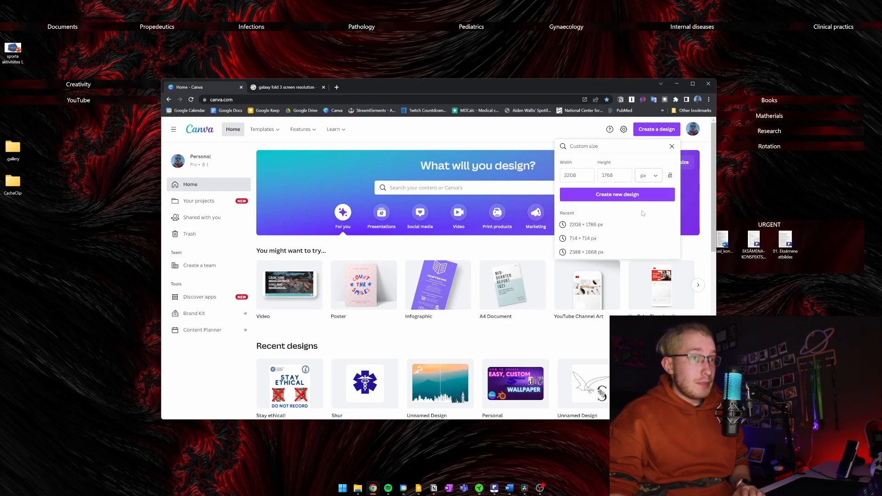
click(634, 195)
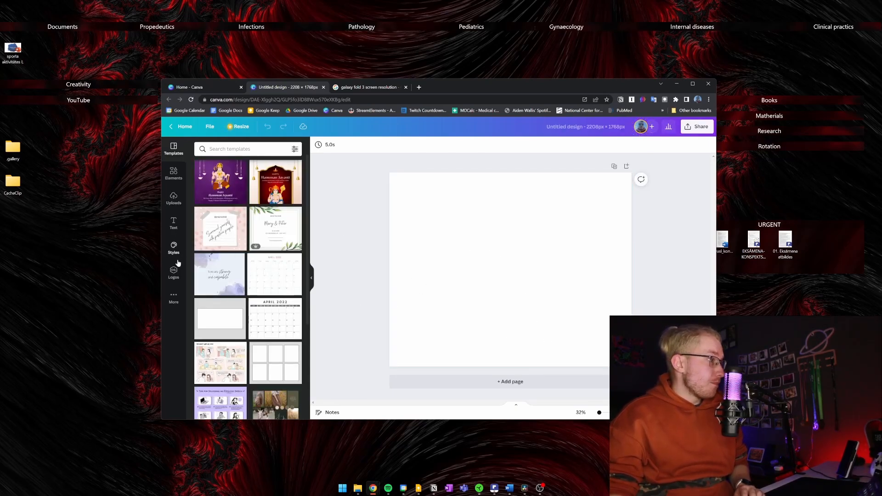
- Add the recently used blue medical star graphic, shrink it and place it in the page's upper-left corner
click(174, 172)
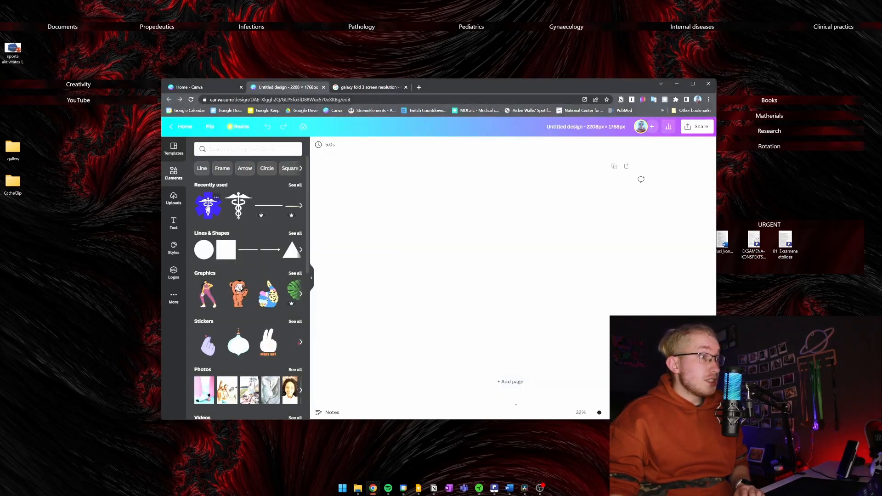
drag(207, 204, 445, 217)
drag(467, 247, 441, 222)
drag(411, 193, 420, 201)
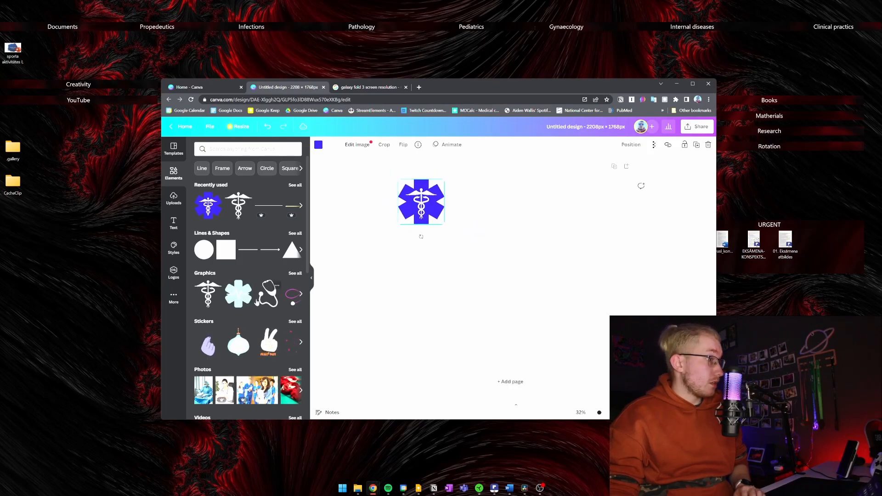
- Add the recently used plain line, lengthen it to about the page's width and place it across the lower part of the page
click(268, 213)
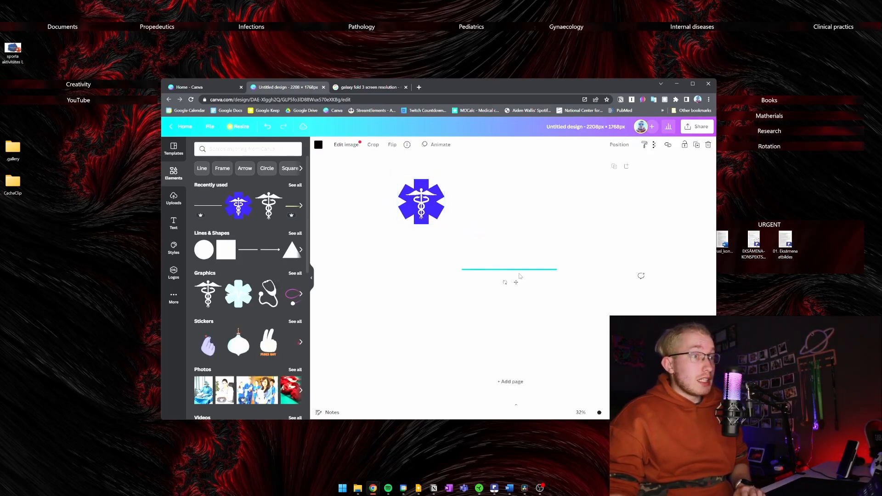
click(496, 262)
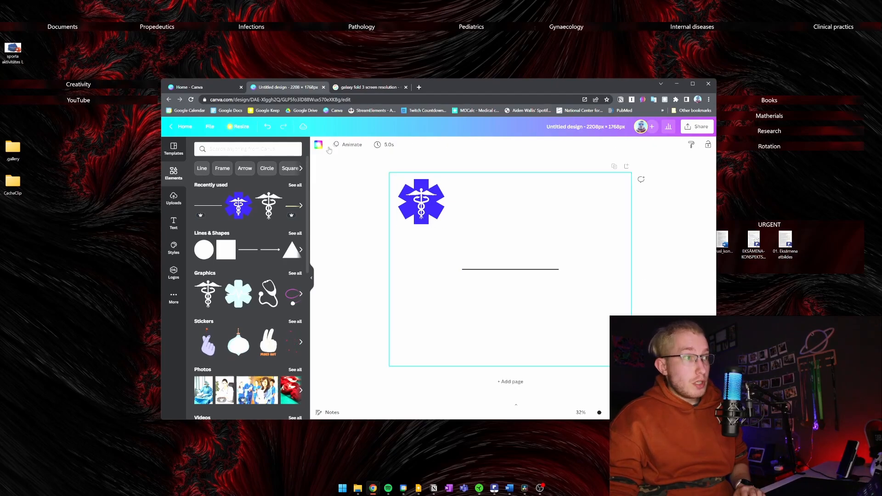
click(507, 269)
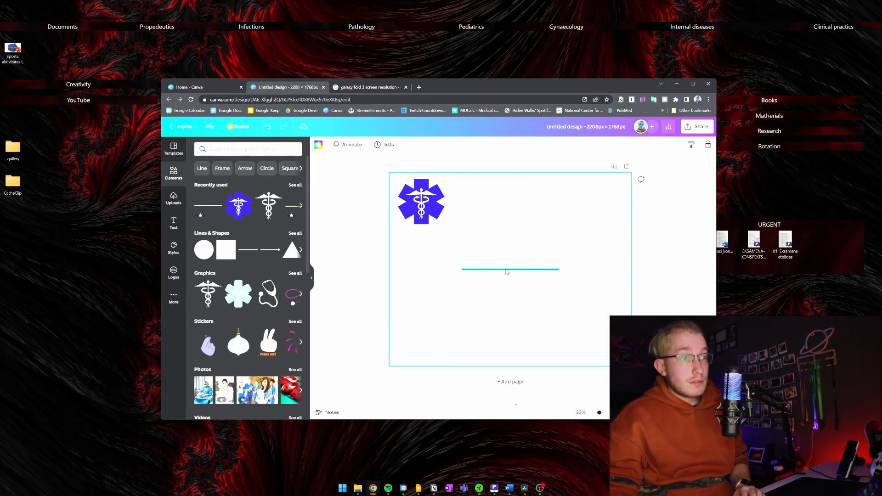
drag(563, 271, 711, 322)
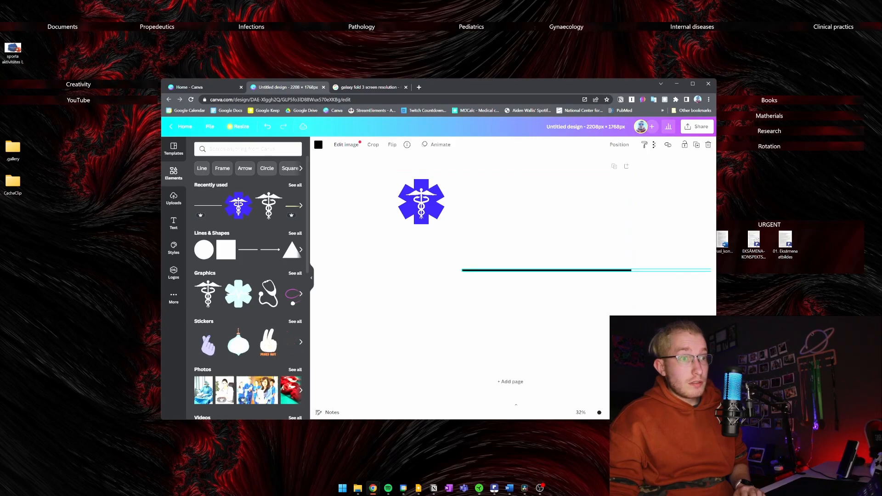
click(592, 276)
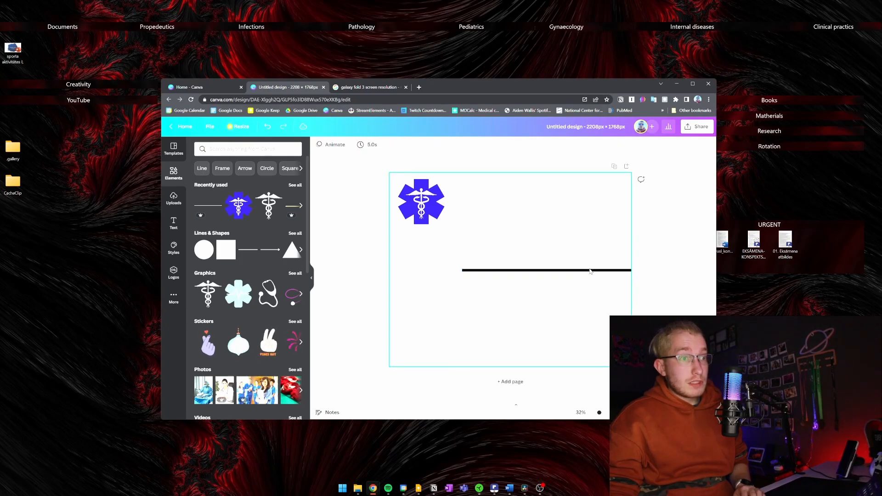
click(591, 271)
drag(597, 285, 523, 340)
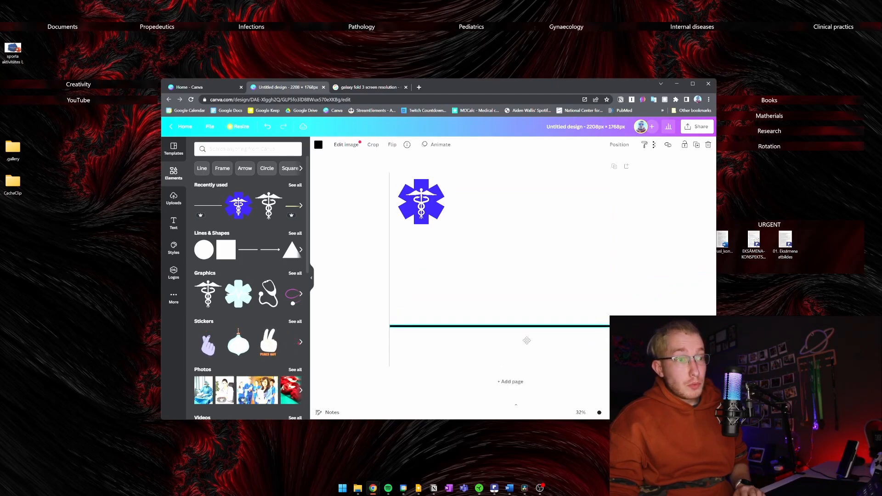
- Recolor the horizontal line with the dark blue document color used by the medical star
click(318, 145)
click(240, 182)
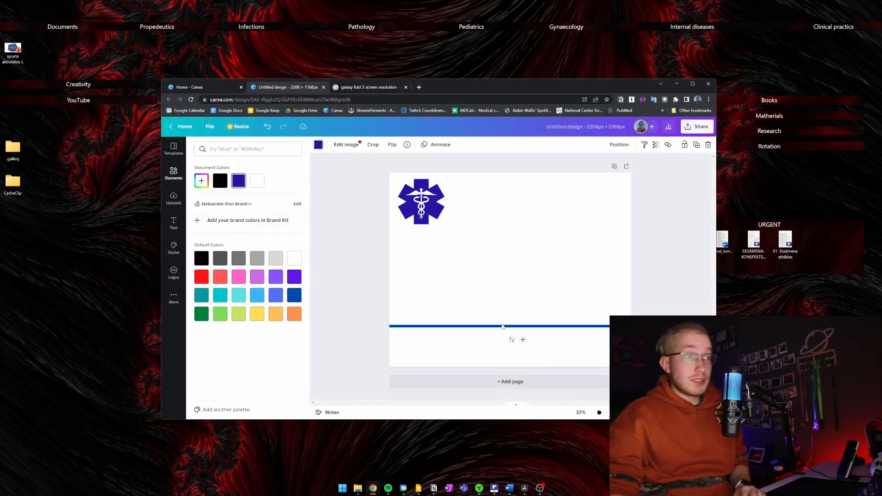
click(503, 263)
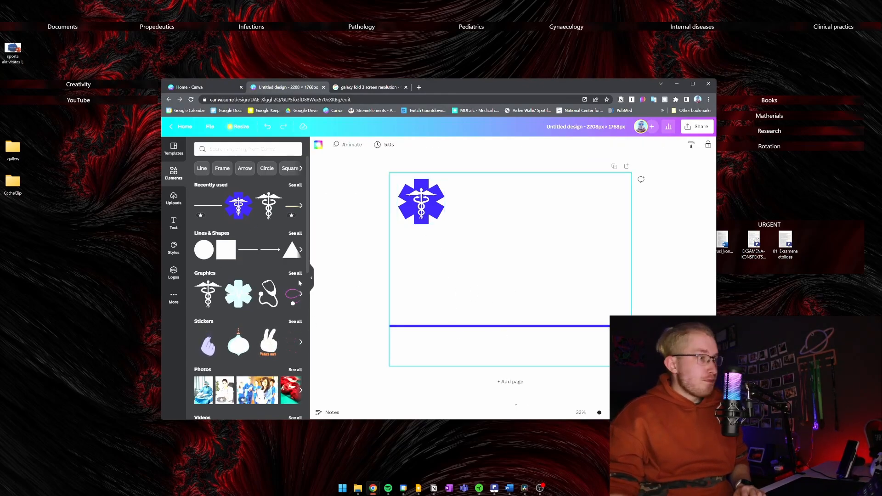
scroll(243, 285, down, 3)
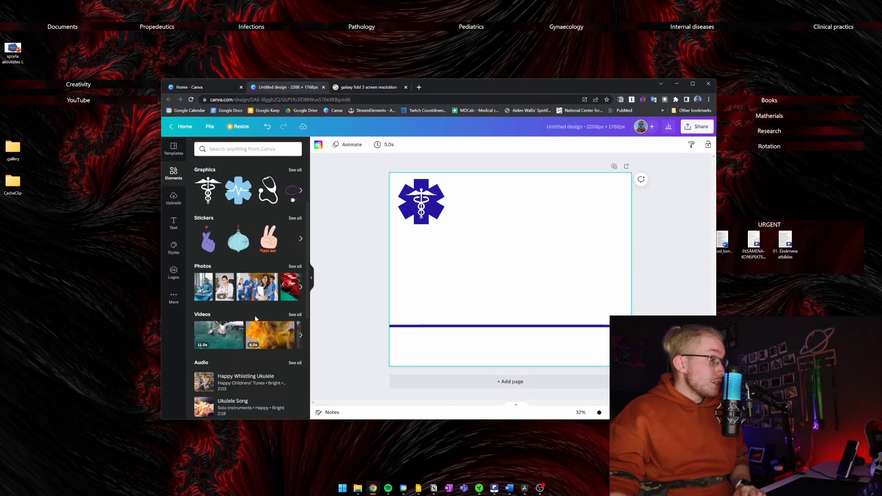
scroll(248, 304, down, 1)
scroll(212, 263, up, 4)
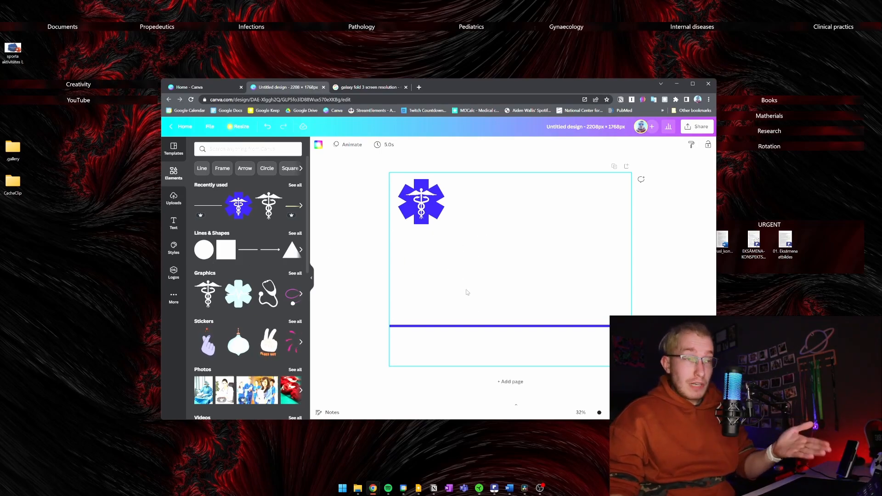
- Switch to File Explorer over the design and open the Unsplash folder inside Wallpapers
mouse_move(404, 488)
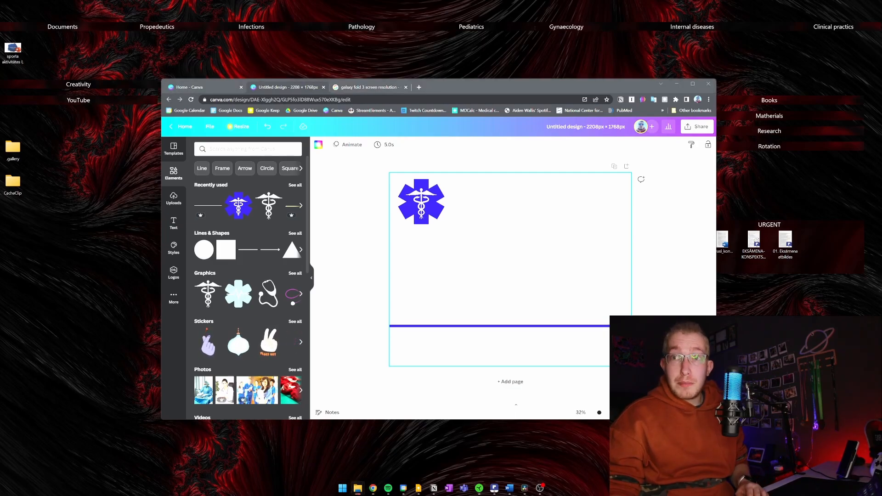
drag(881, 316, 412, 105)
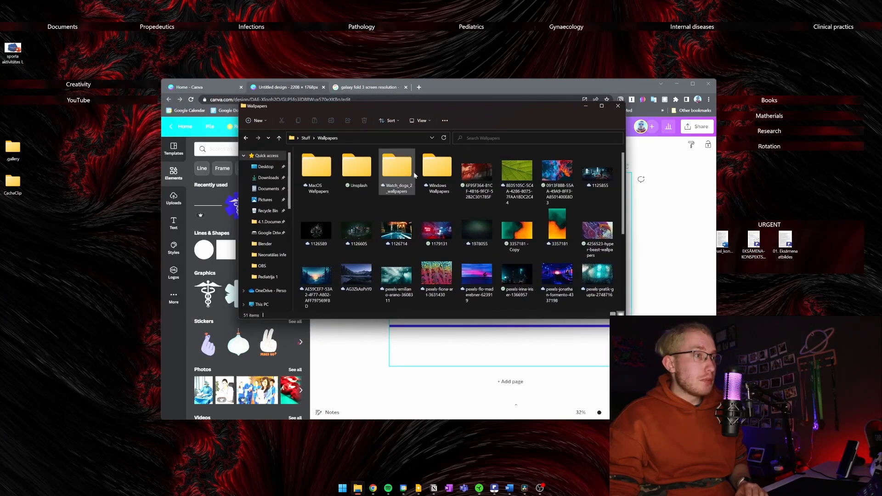
double_click(371, 174)
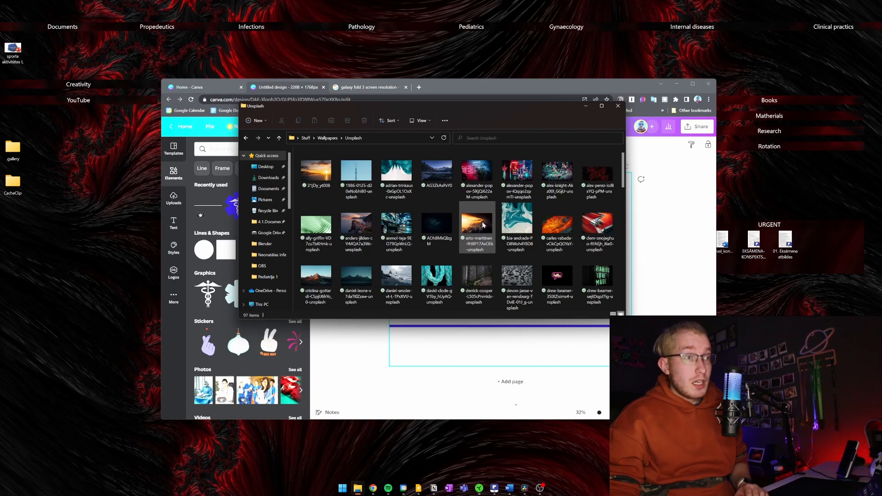
- Upload the orange, purple and blue wave wallpaper from the Unsplash folder to the Canva uploads
scroll(484, 229, down, 5)
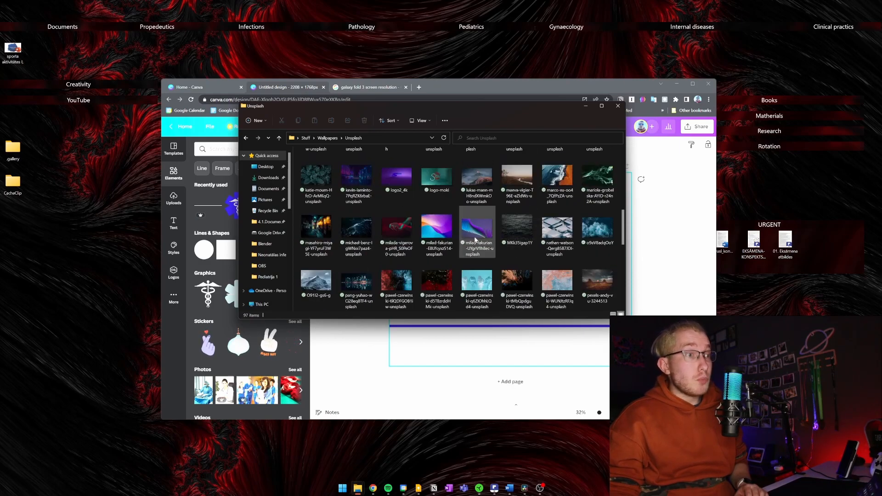
click(454, 240)
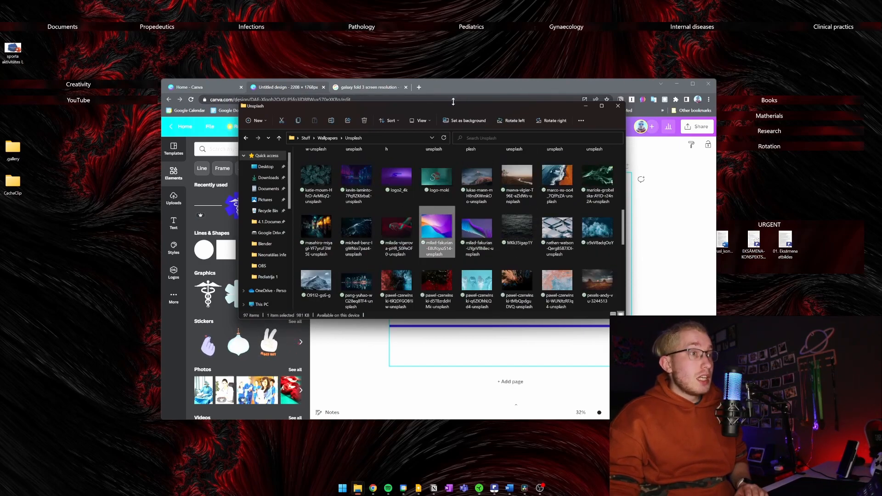
click(464, 120)
drag(502, 104, 615, 86)
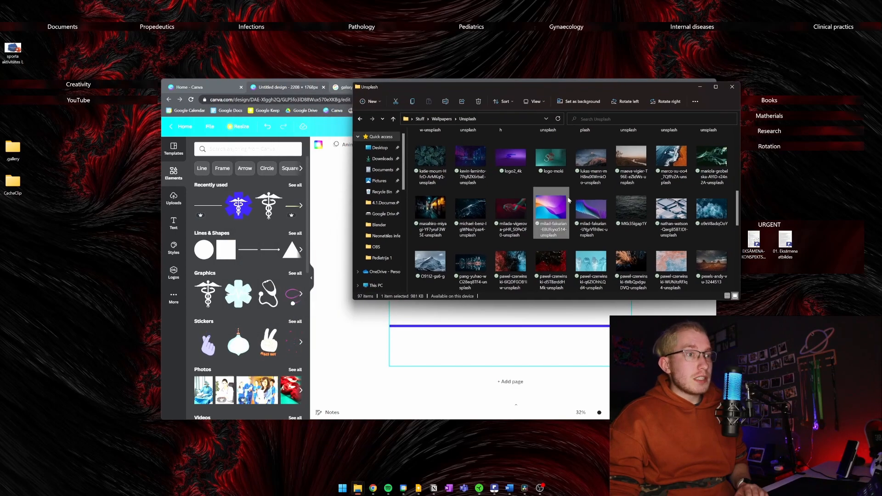
drag(554, 204, 245, 209)
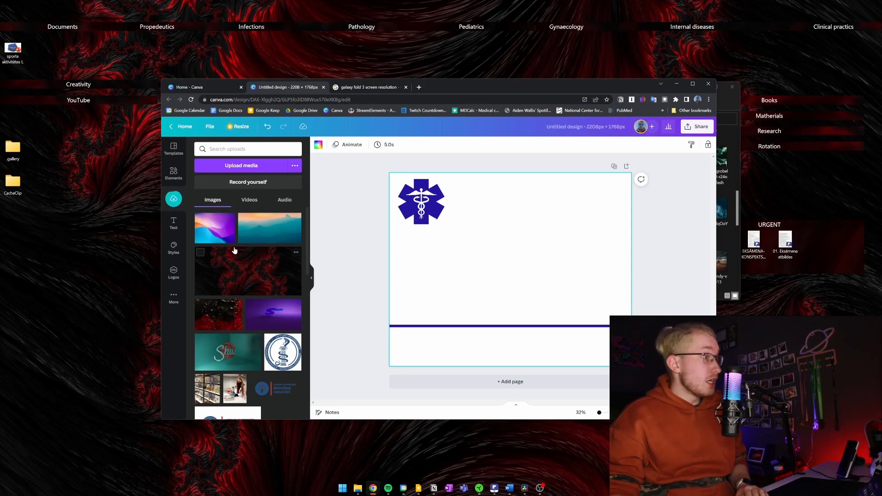
- Add the uploaded wave wallpaper to the page and enlarge and position it to cover the whole page
click(214, 228)
drag(538, 273, 565, 251)
drag(449, 310, 376, 366)
drag(514, 238, 516, 229)
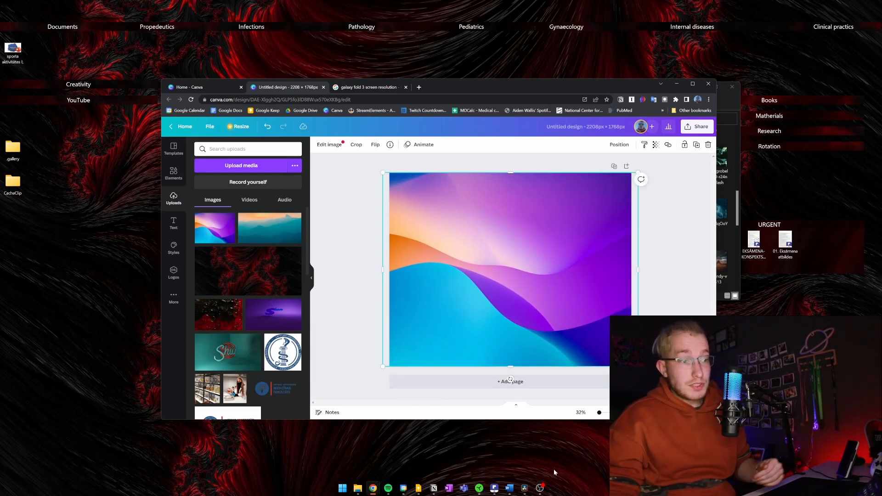
- Send the wave wallpaper to the back, behind the medical star and the line
click(537, 494)
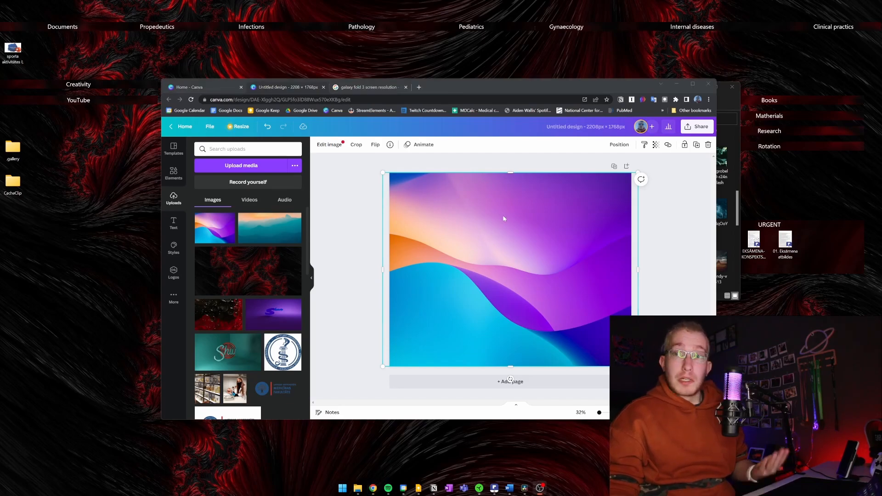
right_click(539, 221)
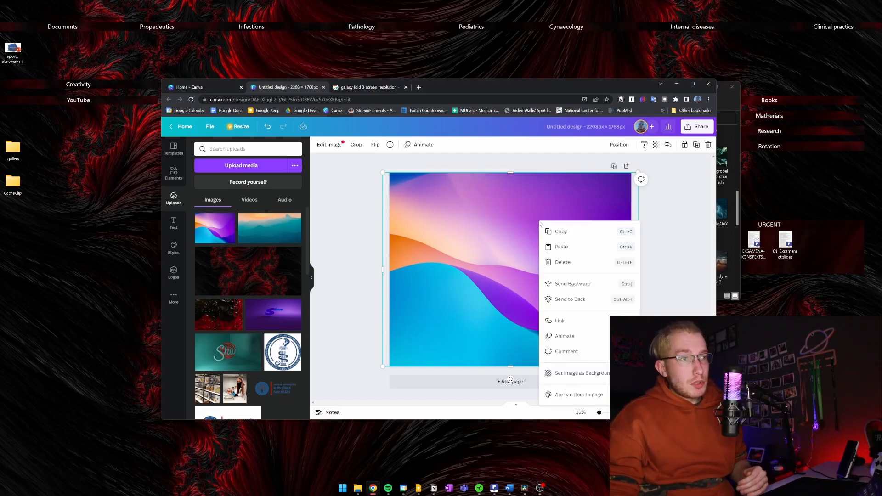
click(570, 300)
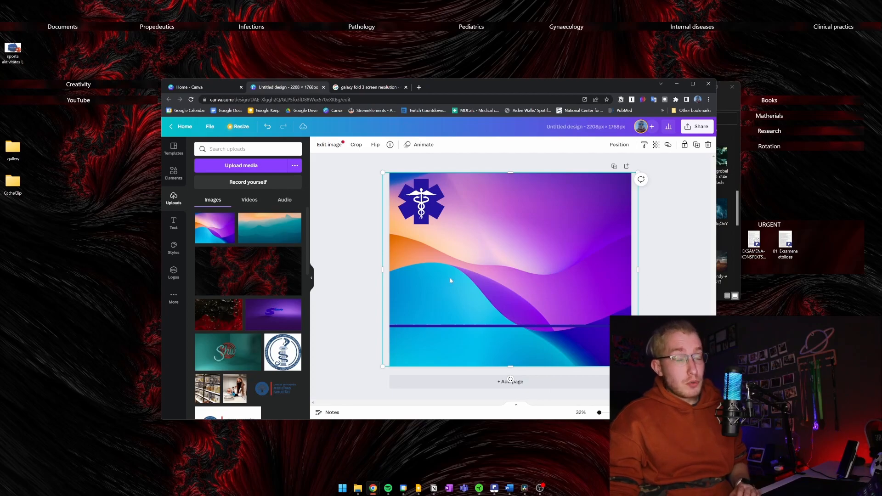
- Rotate the line to vertical so that it divides the page down the middle
click(511, 327)
drag(510, 339, 498, 305)
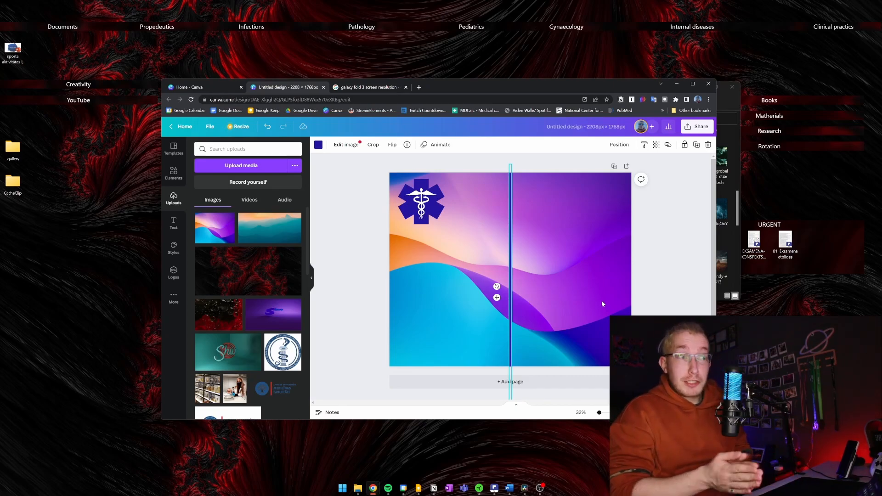
click(568, 253)
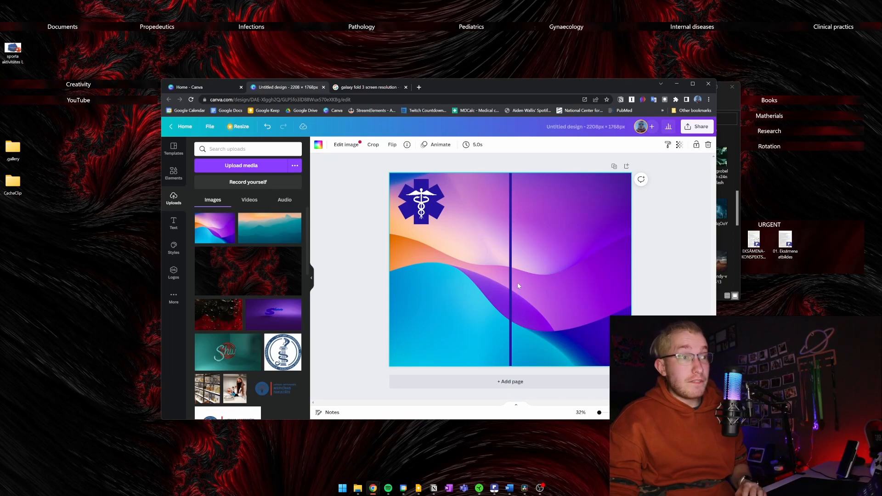
- Shrink the medical star slightly and open the text options
click(442, 219)
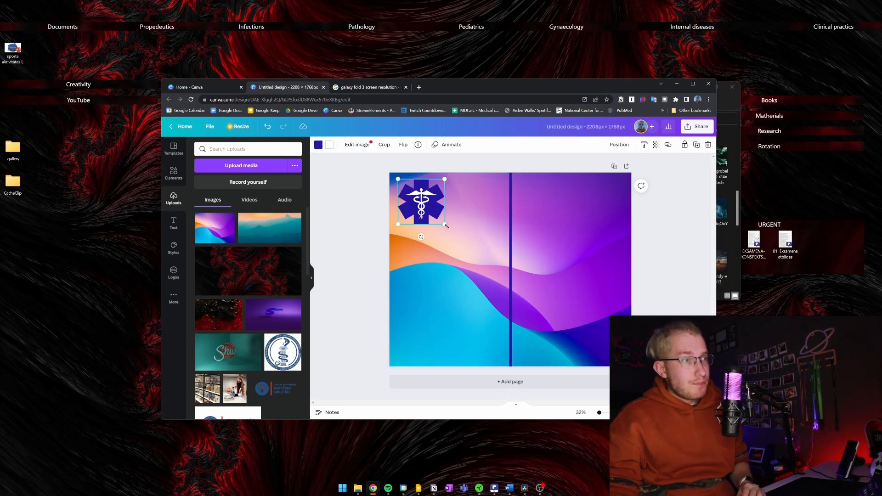
drag(444, 221, 440, 220)
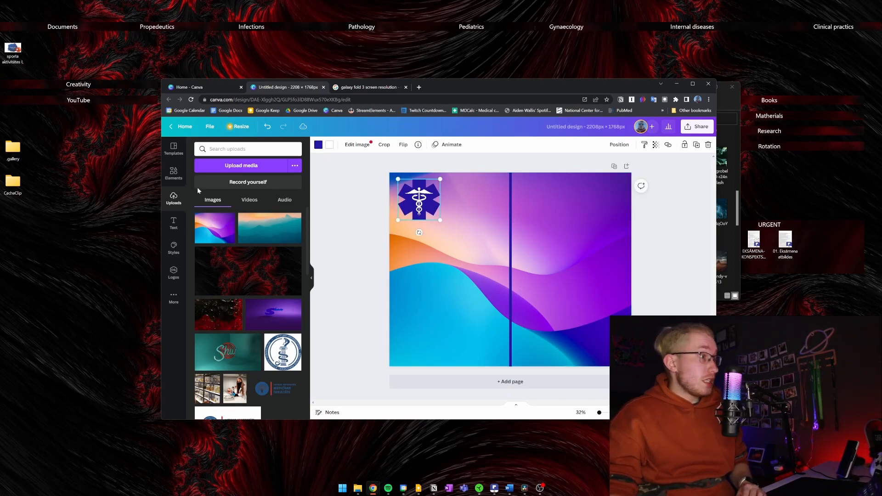
click(175, 222)
click(252, 148)
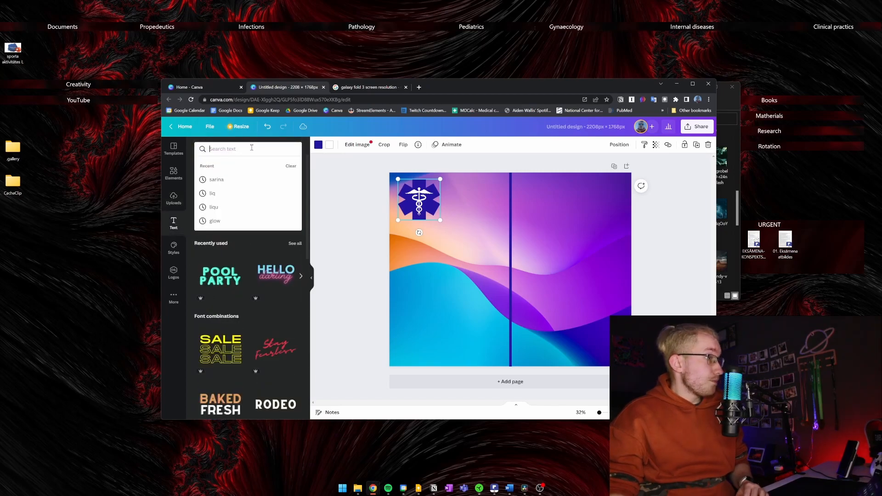
text(NMPD)
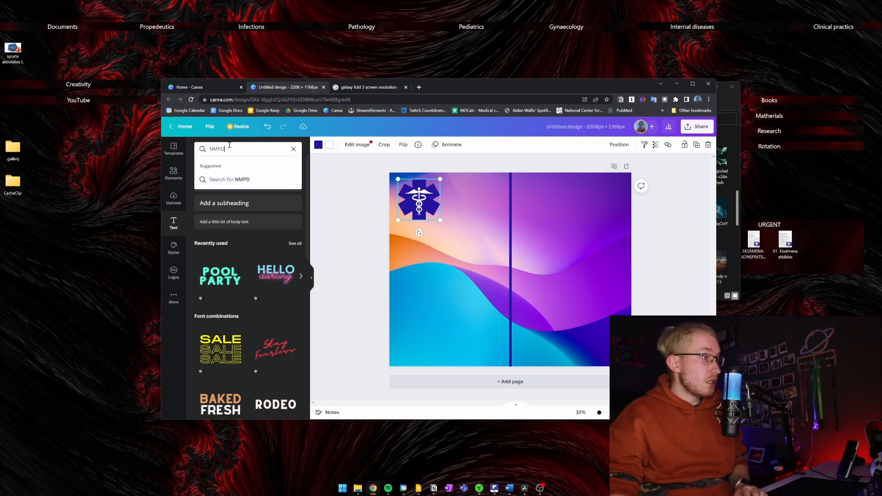
drag(229, 146, 193, 148)
key(BackSpace)
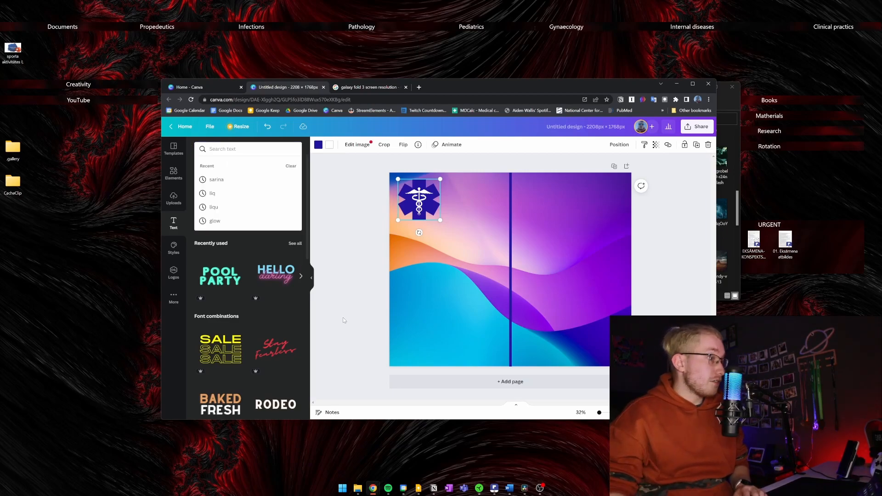
- Add the pink neon GLOW text template to the page, shrink it and place it beneath the medical star
scroll(234, 334, down, 5)
scroll(234, 335, down, 1)
click(216, 329)
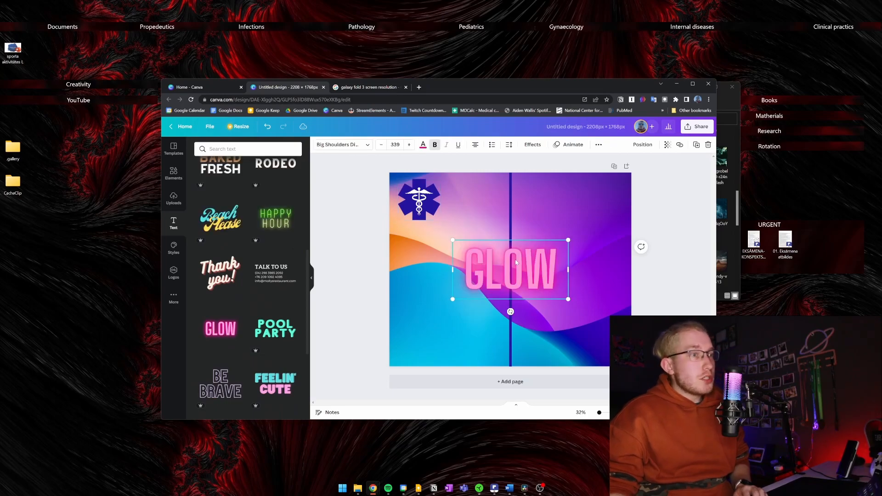
drag(516, 262, 446, 258)
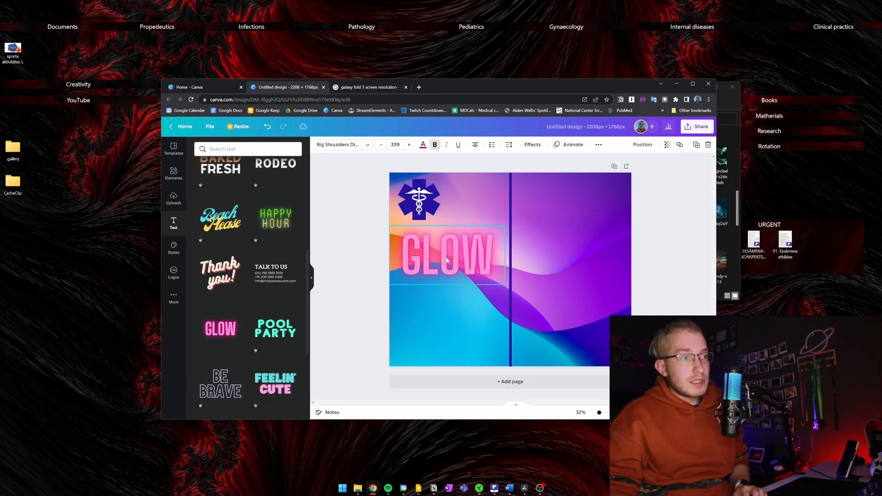
drag(492, 281, 441, 254)
- Recolour the GLOW text with the dark blue document colour and replace its wording with "NMPD"
click(423, 145)
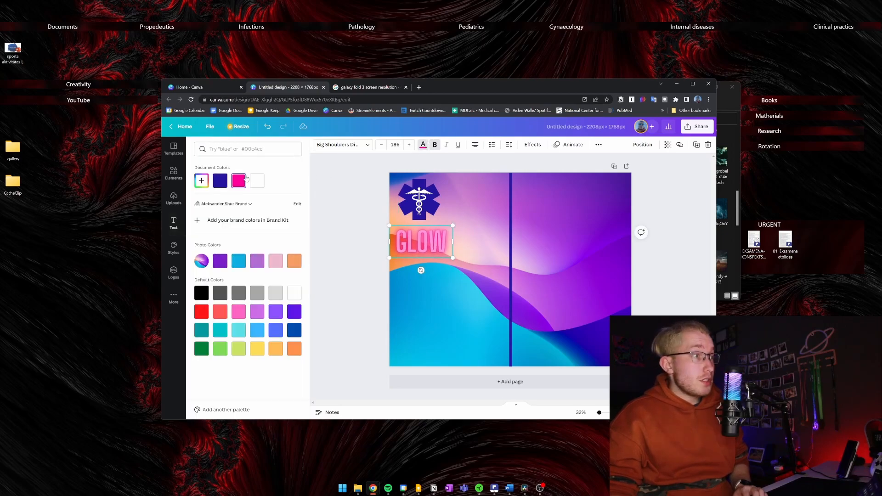
click(223, 181)
double_click(426, 251)
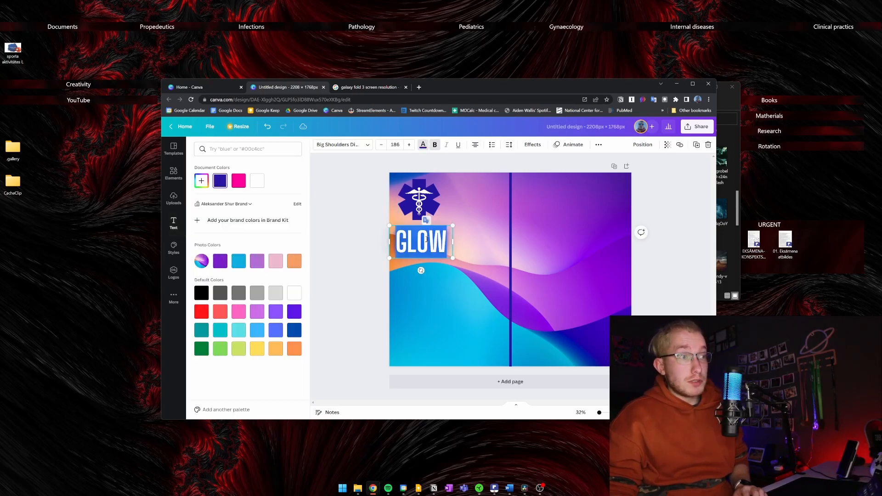
text(NMPD)
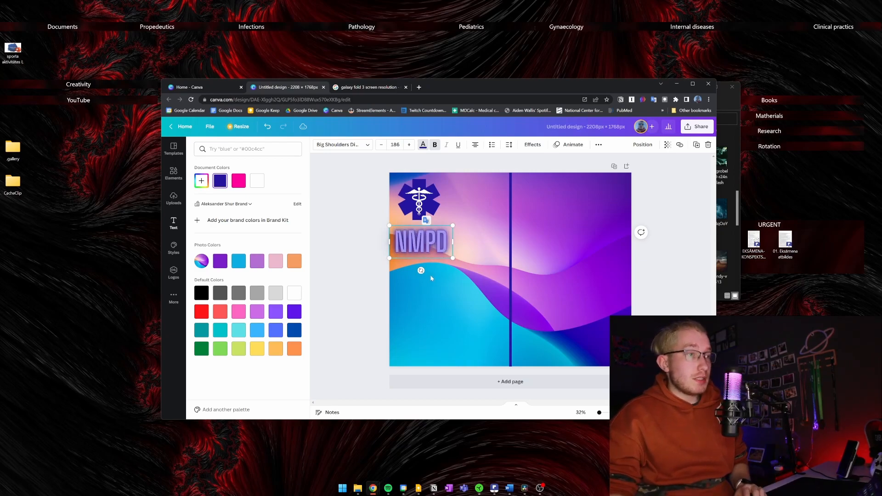
- Shrink the NMPD text to font size 159 and centre it beneath the medical star
click(439, 260)
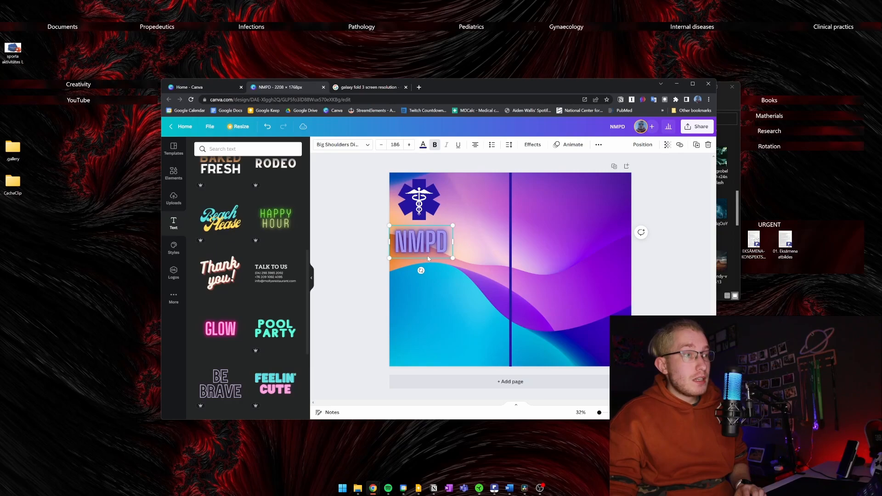
drag(452, 259, 405, 241)
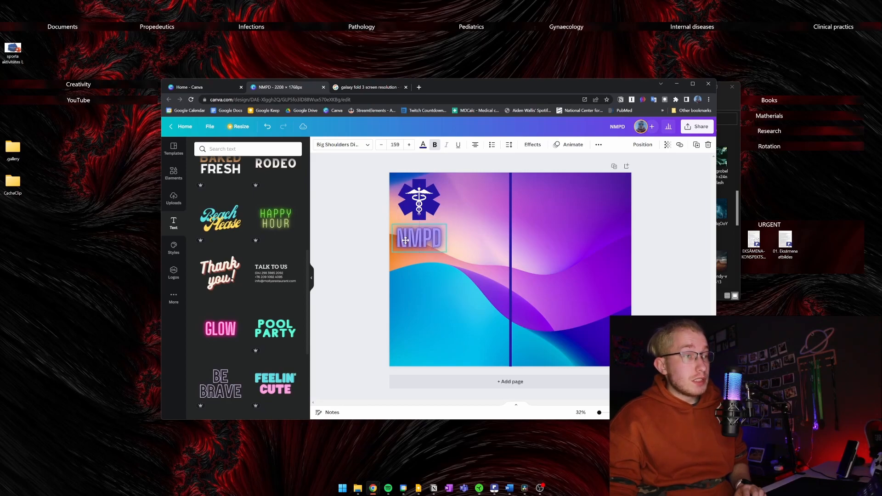
click(444, 267)
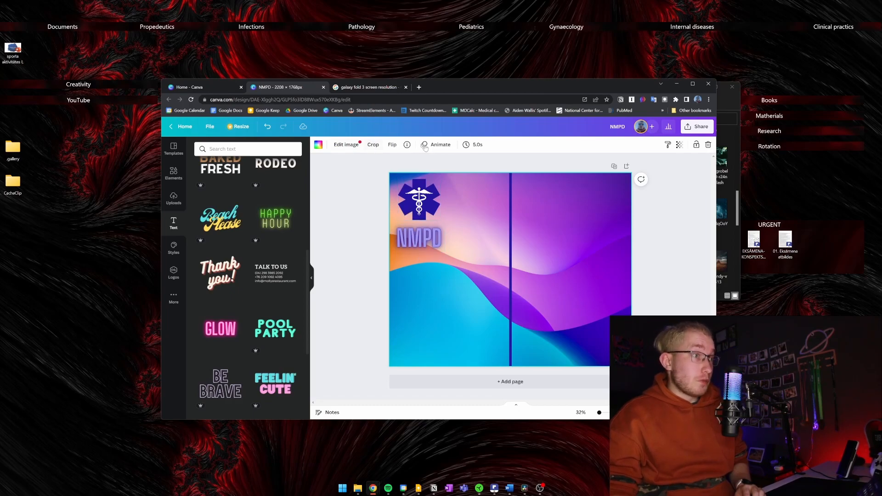
- Try several fonts on the NMPD text and set it to Anonymous Pro
click(412, 237)
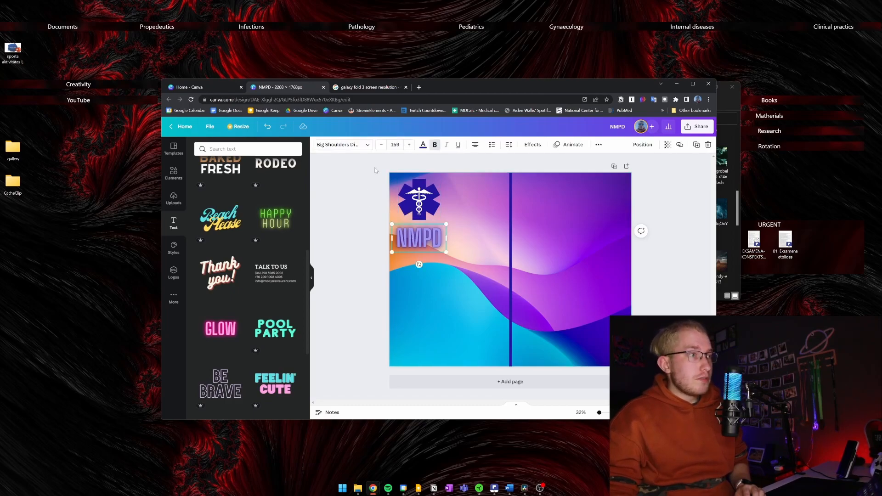
click(360, 146)
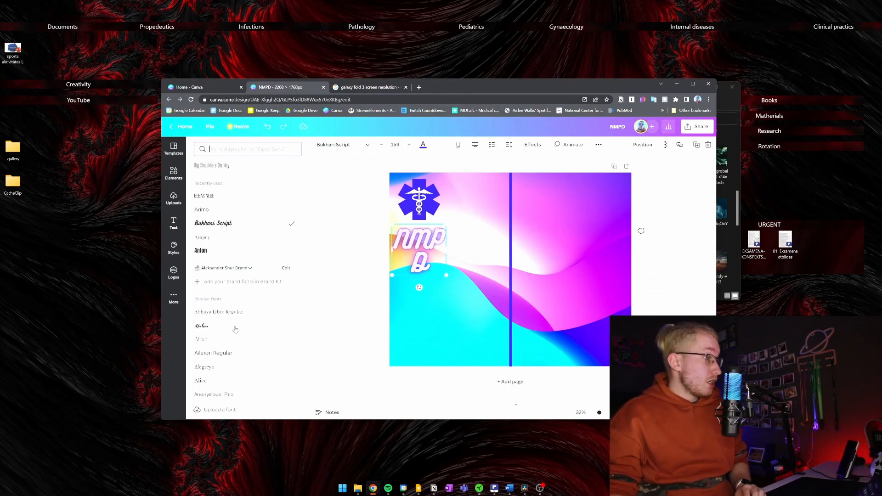
click(223, 196)
click(222, 166)
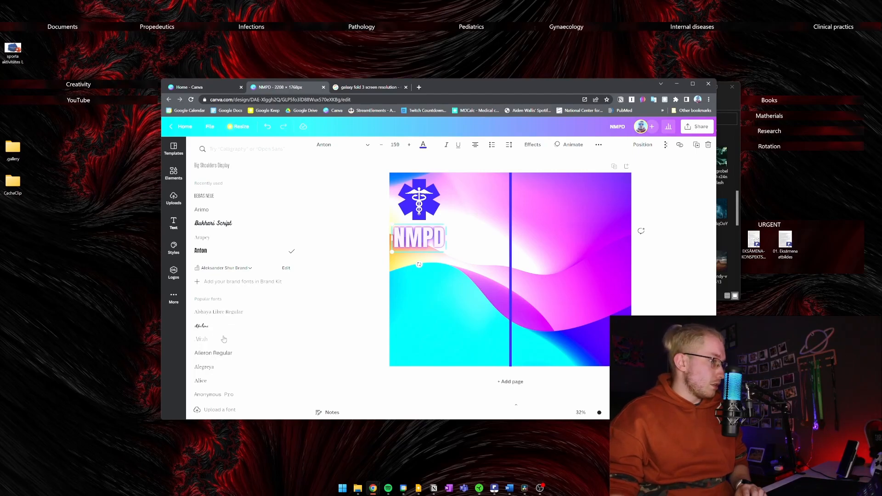
scroll(224, 340, down, 1)
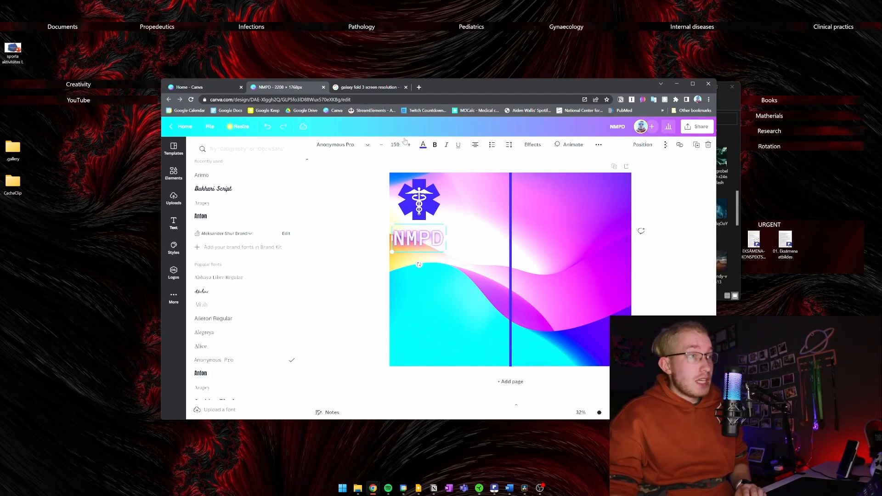
- Try the Glitch and Lift effects on the NMPD text and apply the Echo effect
click(528, 145)
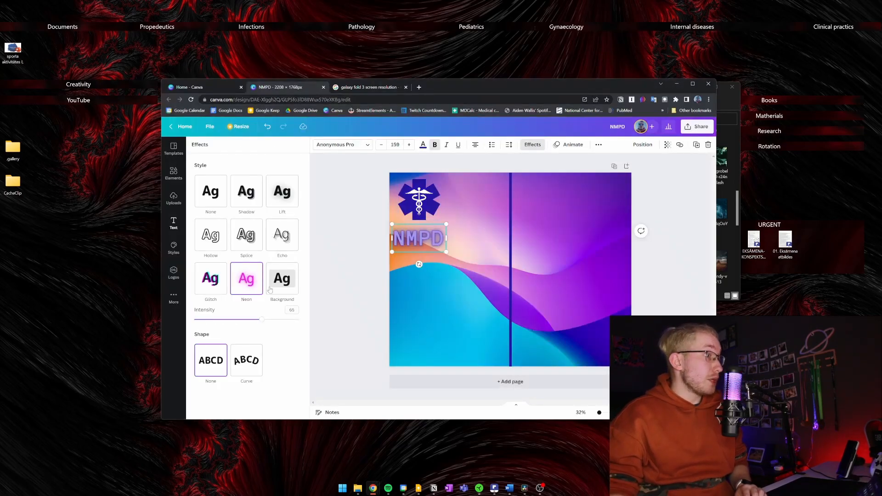
click(211, 275)
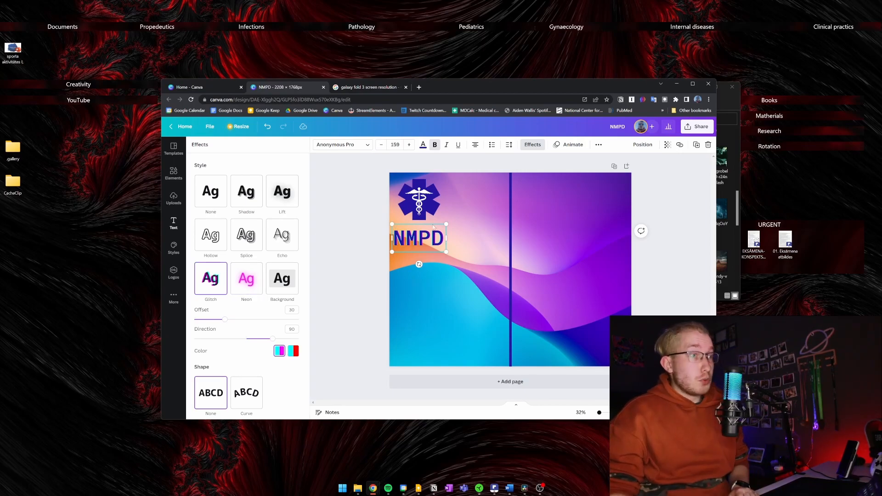
click(285, 236)
click(286, 200)
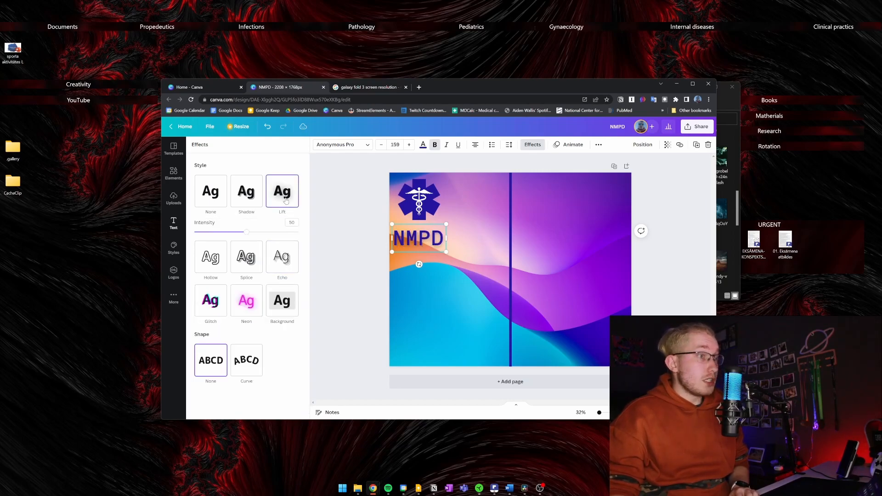
click(283, 255)
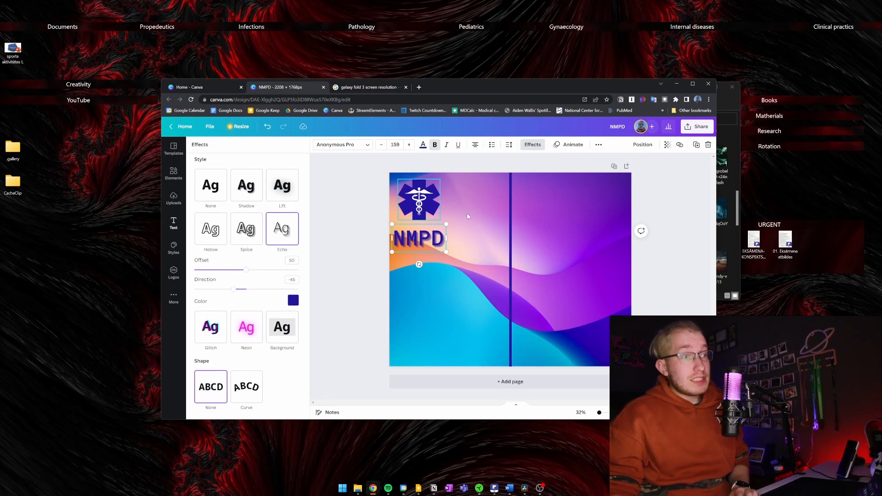
click(458, 309)
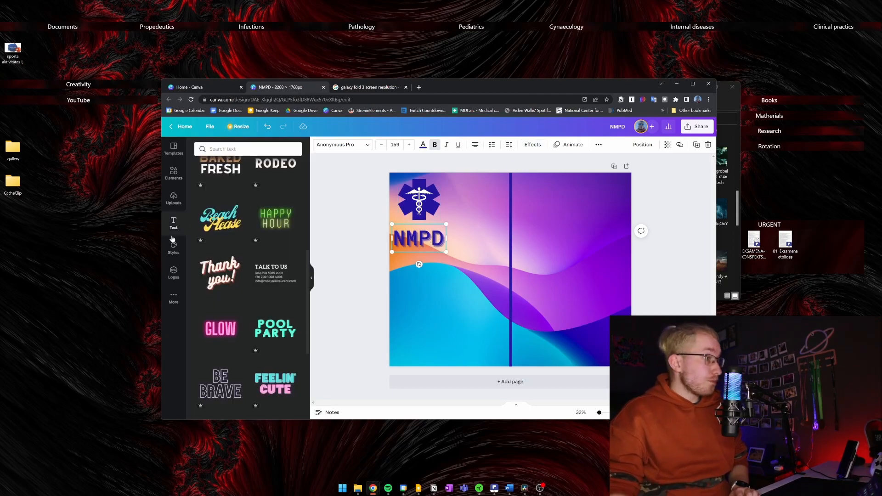
- Apply the trending HK Grotesk Bold style with the blue palette, turning the star, line and NMPD text dark navy
click(173, 250)
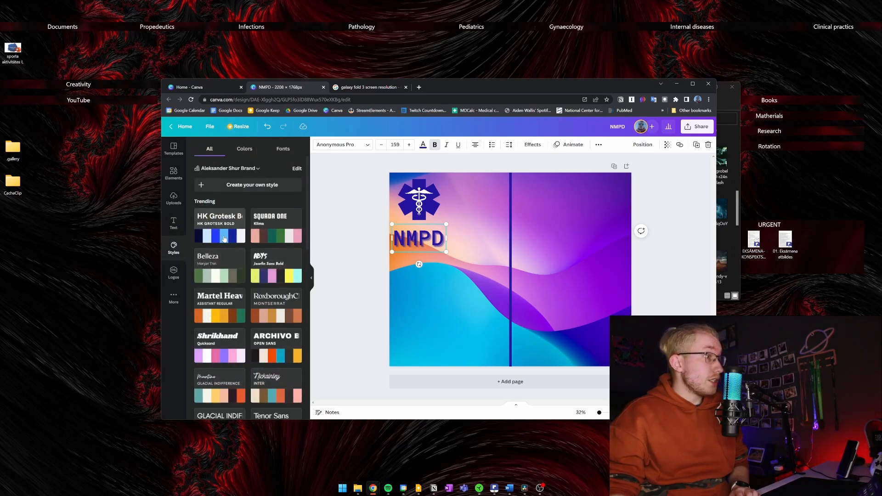
click(239, 231)
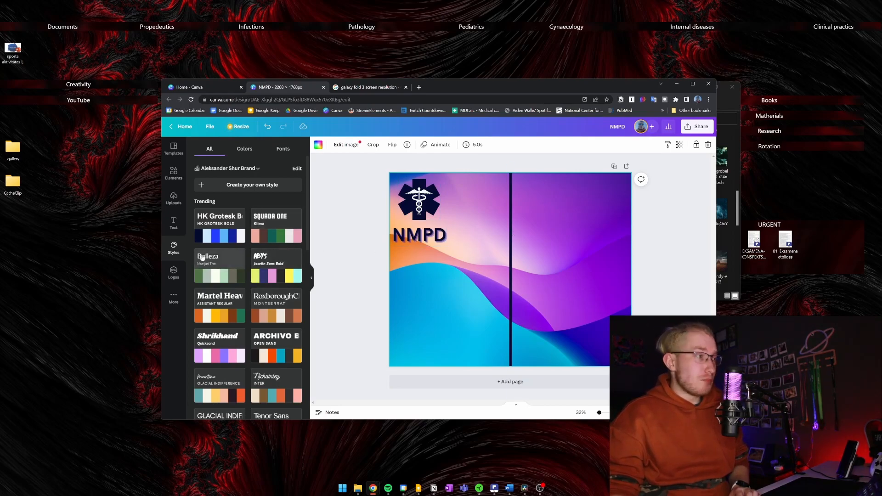
click(174, 272)
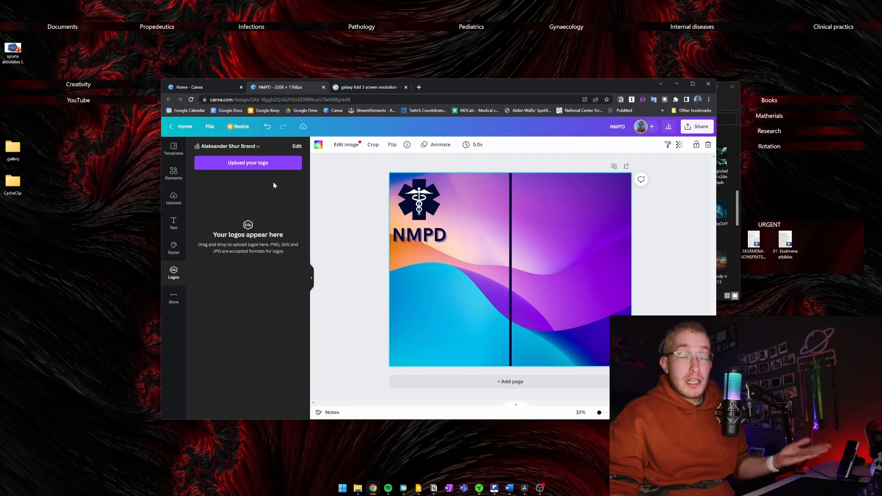
- Search the elements library for "vector" and look through the results for a decorative graphic
click(173, 172)
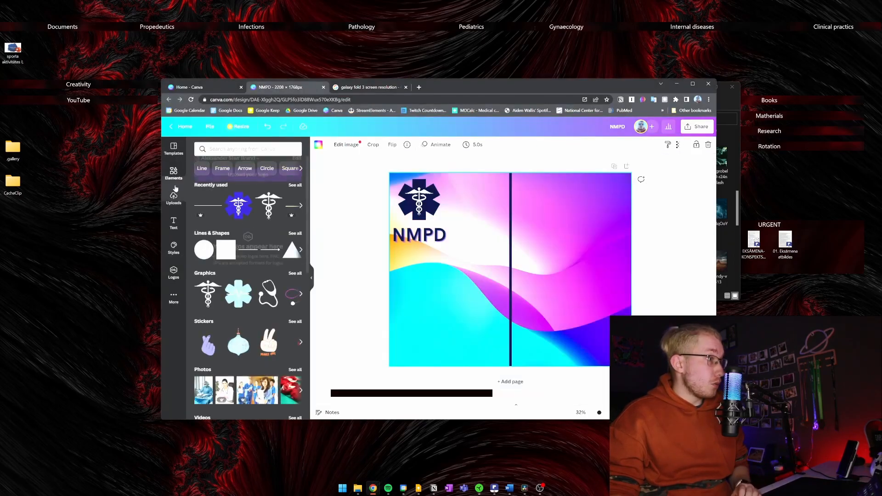
scroll(232, 274, down, 1)
scroll(233, 274, down, 8)
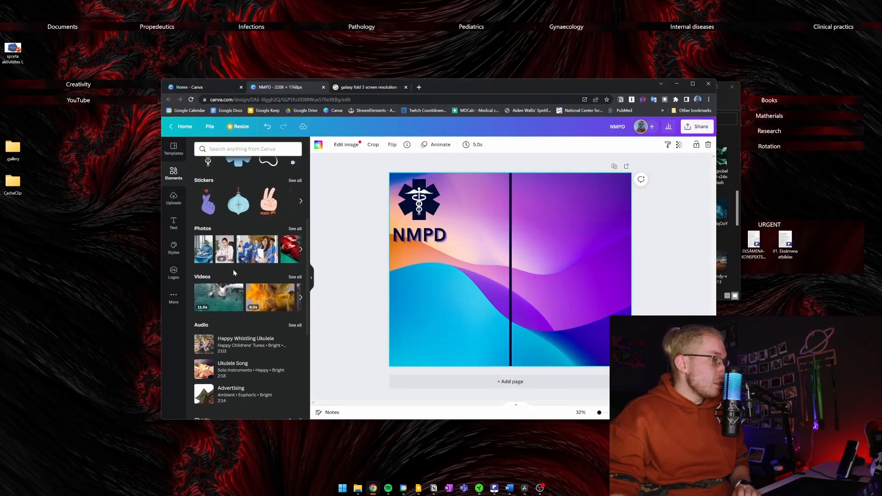
scroll(243, 283, up, 10)
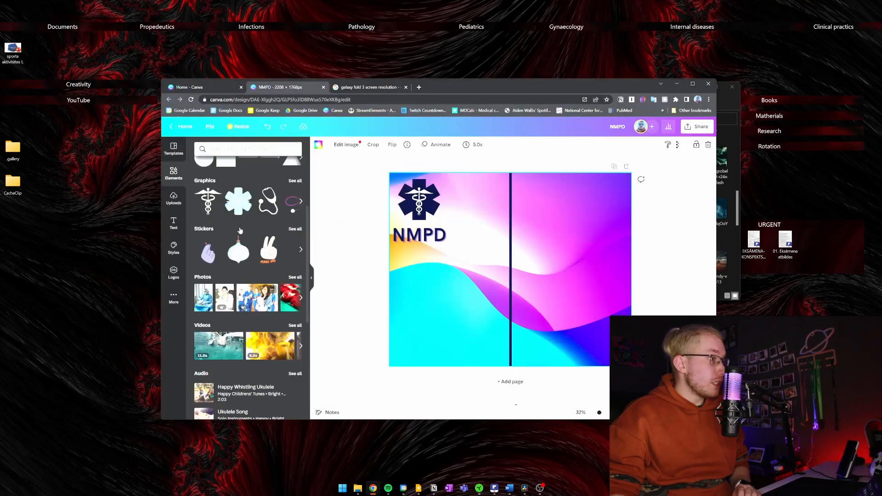
click(251, 149)
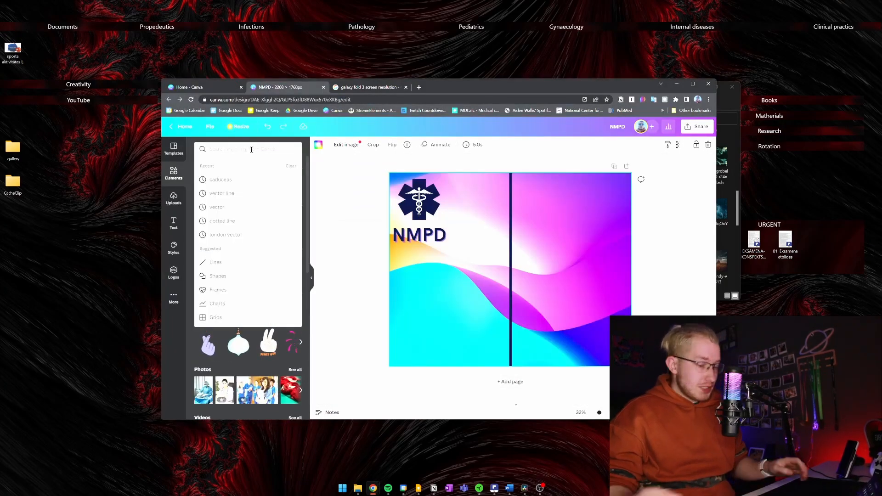
text(vector)
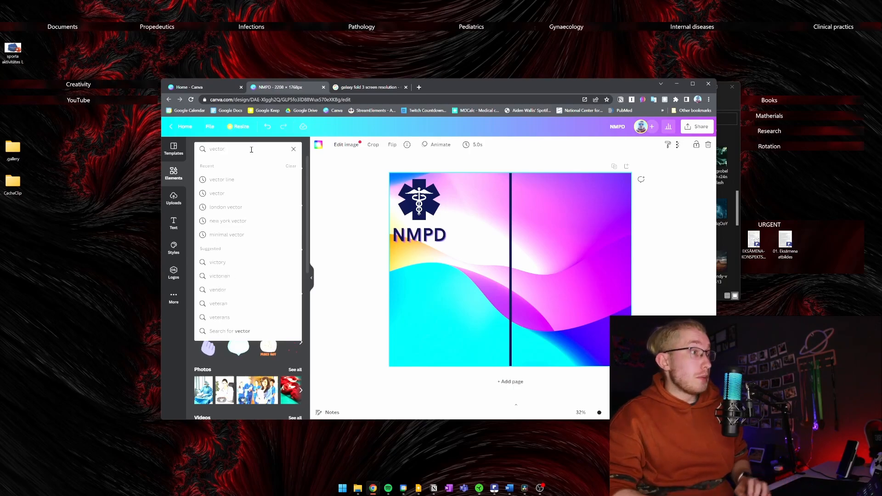
key(Return)
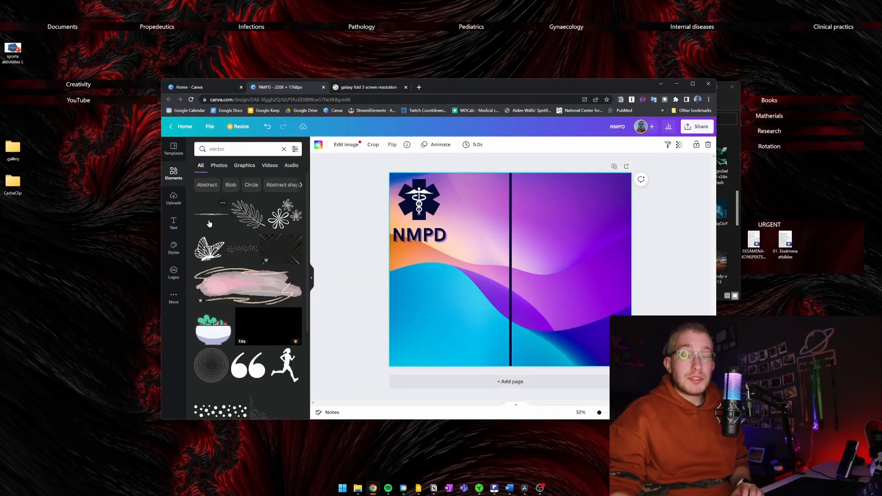
scroll(242, 297, down, 2)
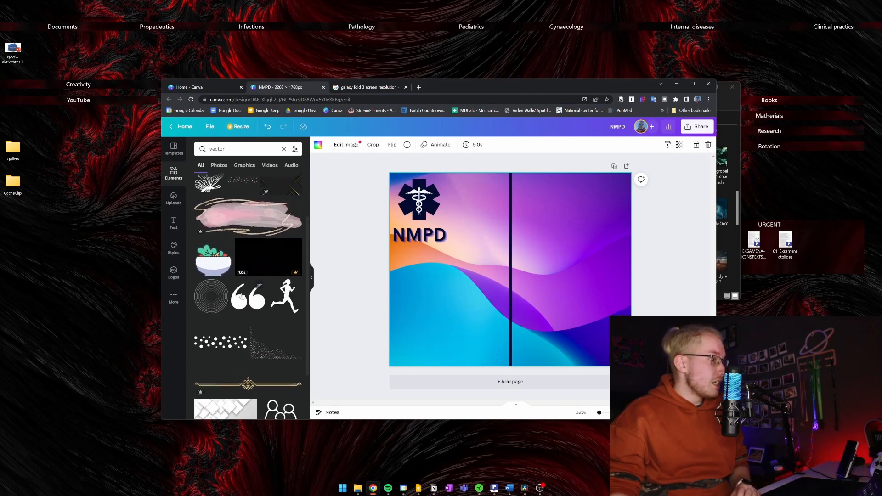
scroll(242, 296, down, 6)
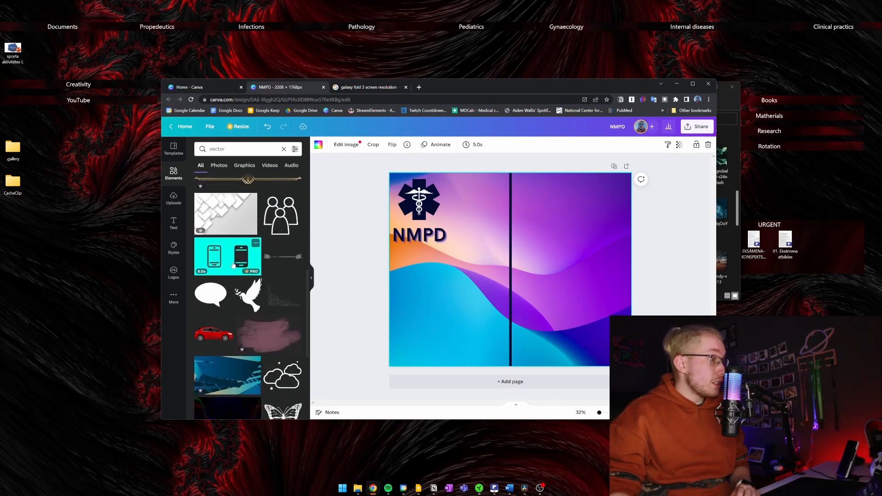
scroll(233, 266, up, 10)
- Add the leafy branch graphic from the Abstract elements and shrink it into the upper-right corner of the wallpaper
click(212, 189)
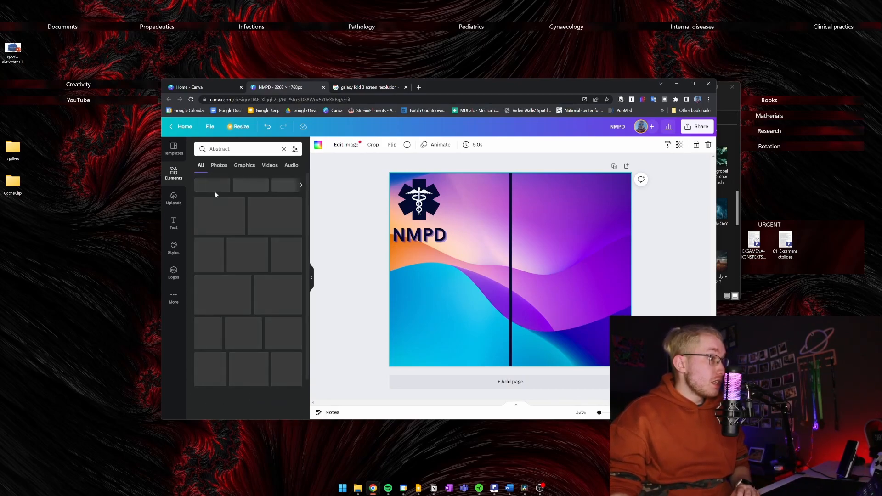
scroll(264, 275, down, 2)
scroll(263, 275, down, 4)
click(288, 225)
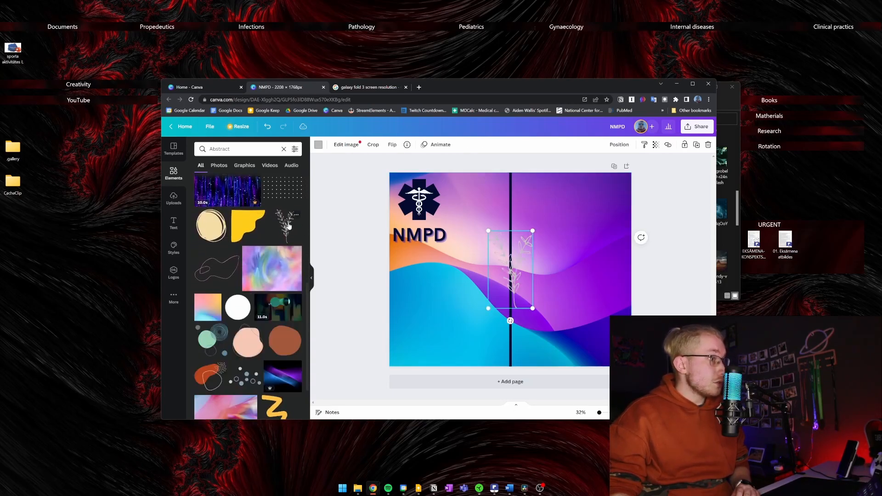
drag(505, 267, 599, 213)
drag(582, 252, 597, 226)
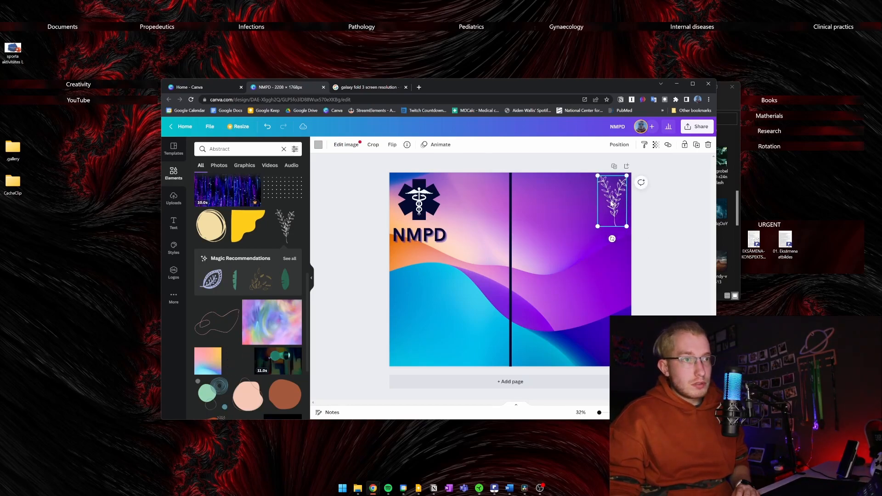
- Recolour the branch graphic dark navy and rotate it to sit diagonally in the wallpaper's upper-right corner
click(320, 146)
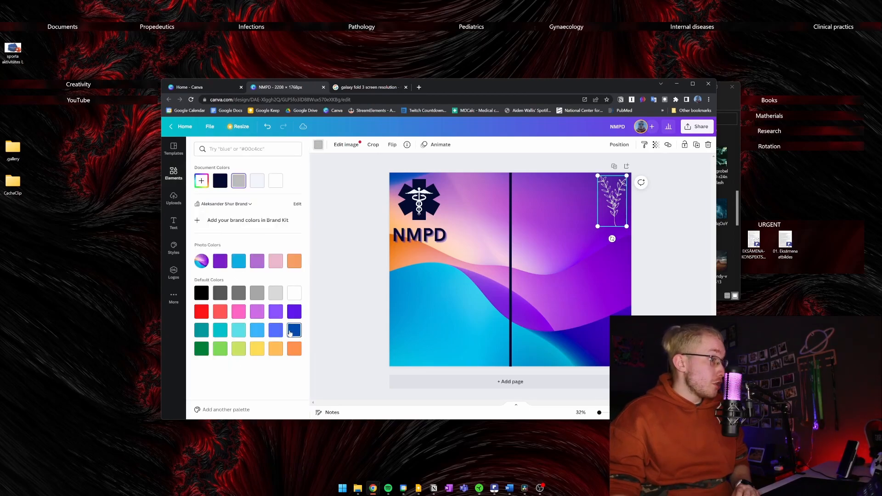
click(291, 332)
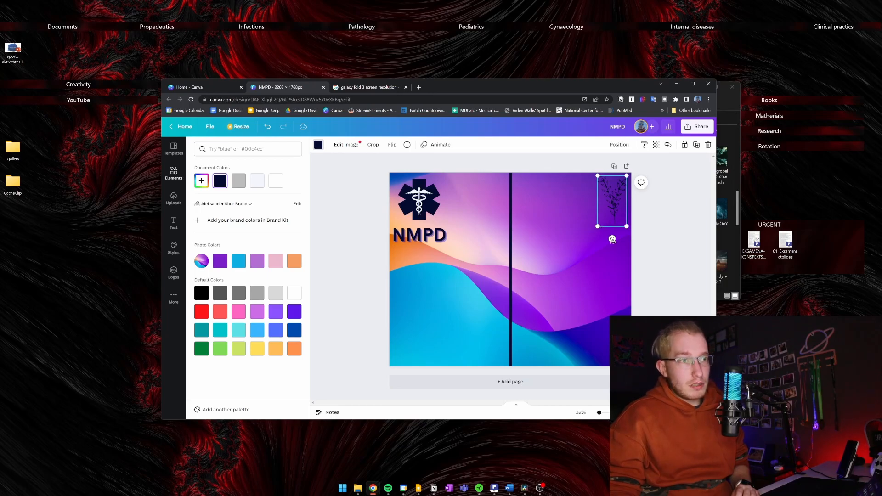
drag(611, 238, 659, 155)
drag(618, 197, 619, 192)
click(532, 202)
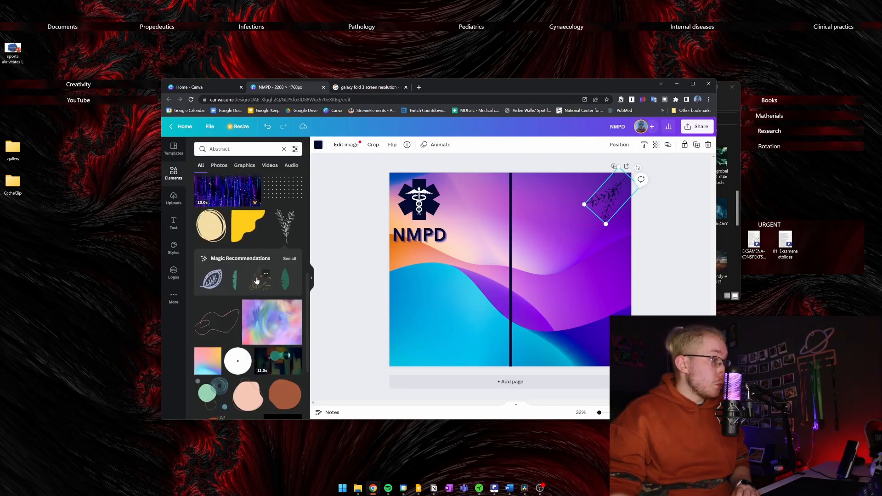
- Try the recommended single leaf graphic in dark navy on the right half, rotating and repositioning it, and delete it
click(284, 281)
drag(498, 285, 564, 281)
click(318, 144)
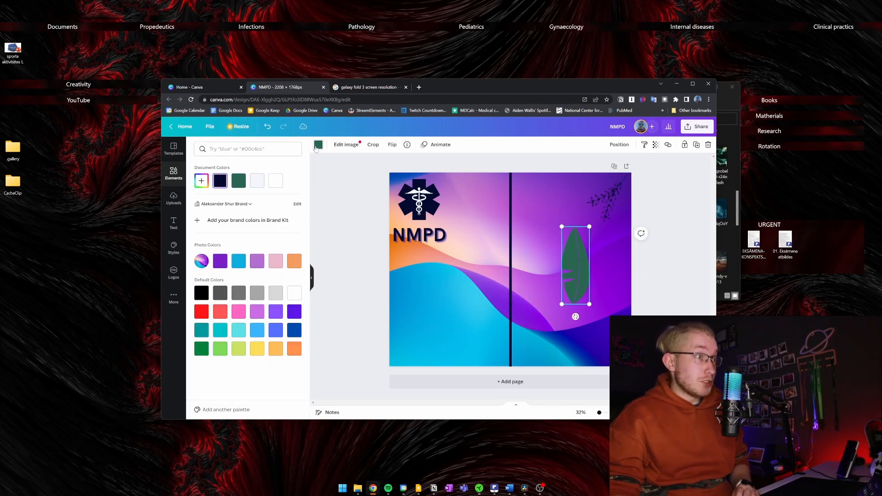
click(220, 181)
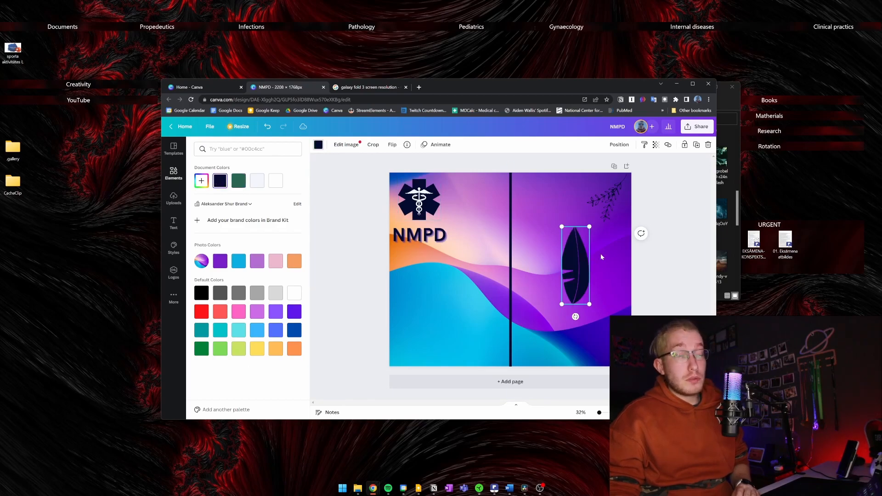
drag(574, 316, 565, 175)
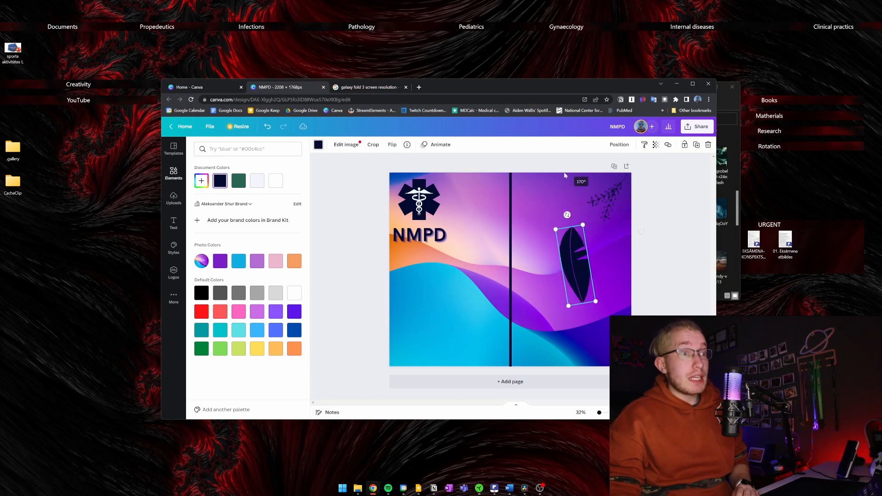
drag(567, 214, 643, 265)
drag(563, 265, 572, 316)
drag(634, 311, 591, 303)
key(Delete)
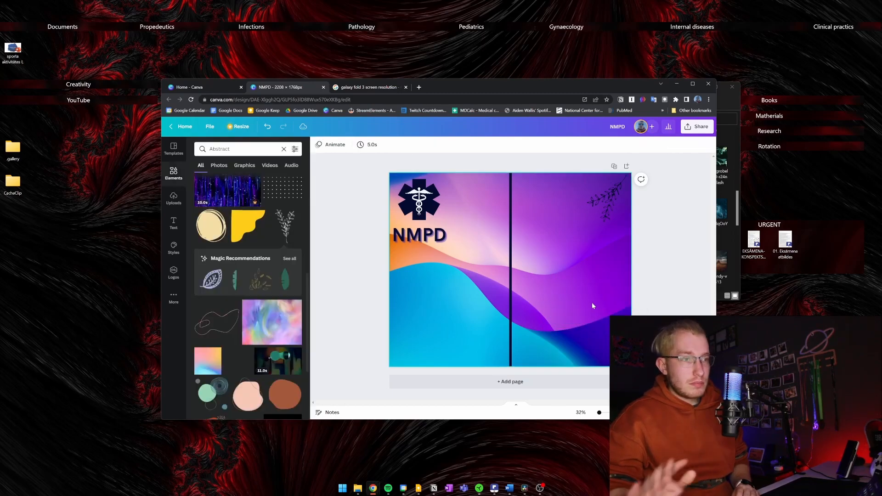
- Download the design as a PNG and save it on the Desktop as NMPD
click(703, 127)
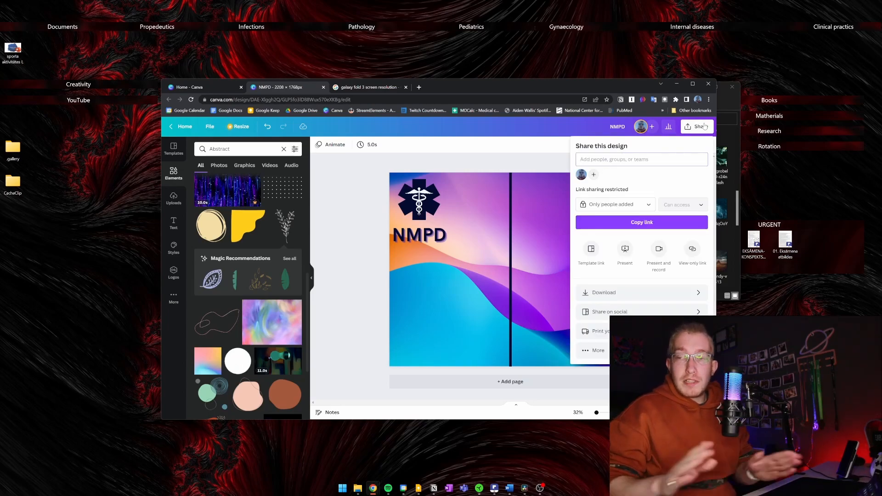
click(626, 292)
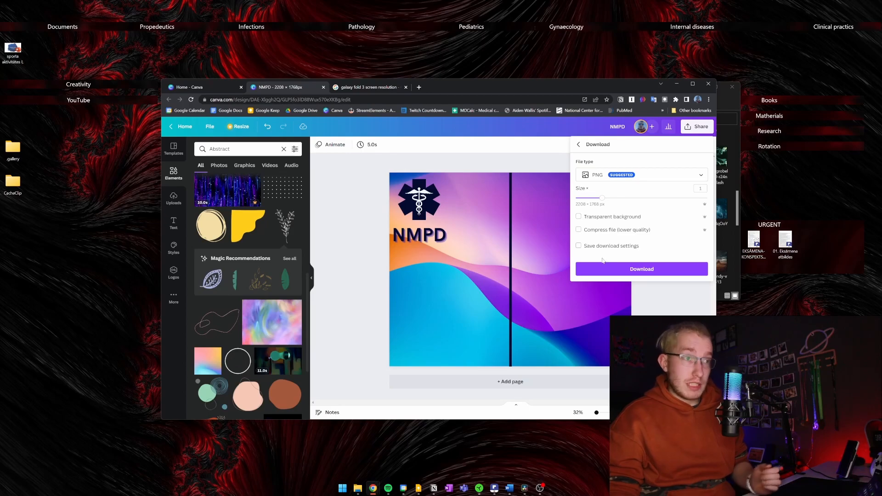
click(622, 177)
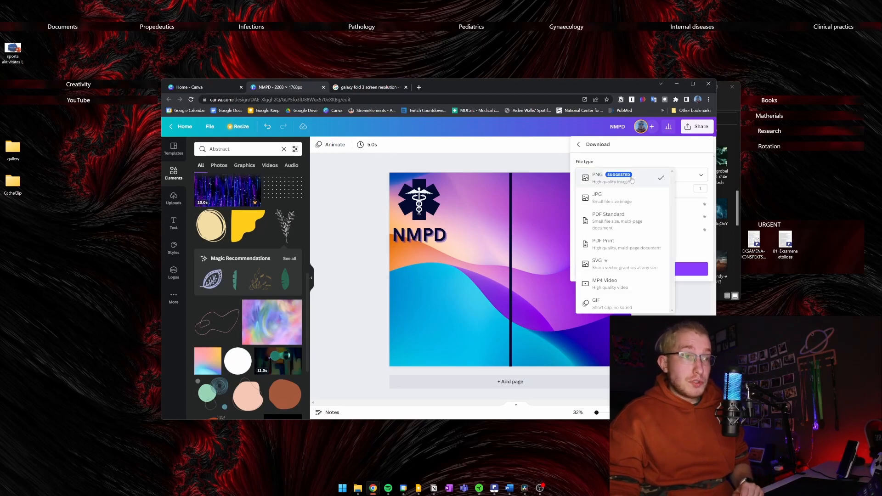
click(658, 162)
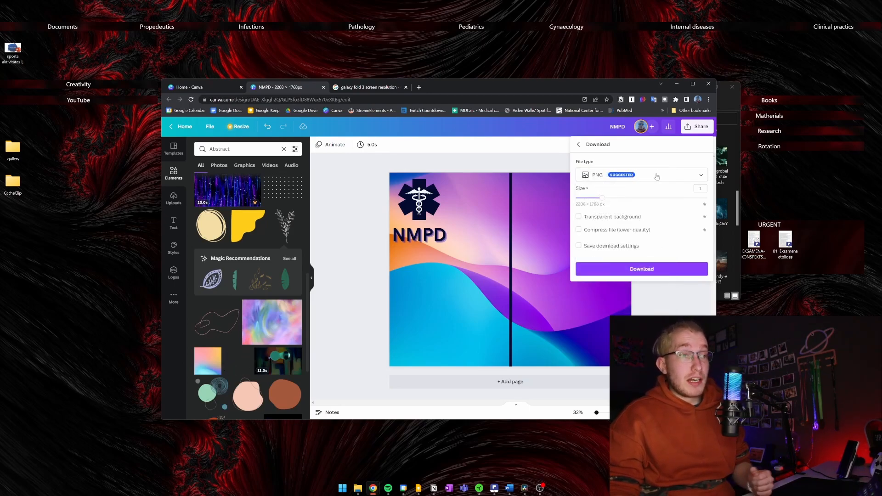
click(628, 269)
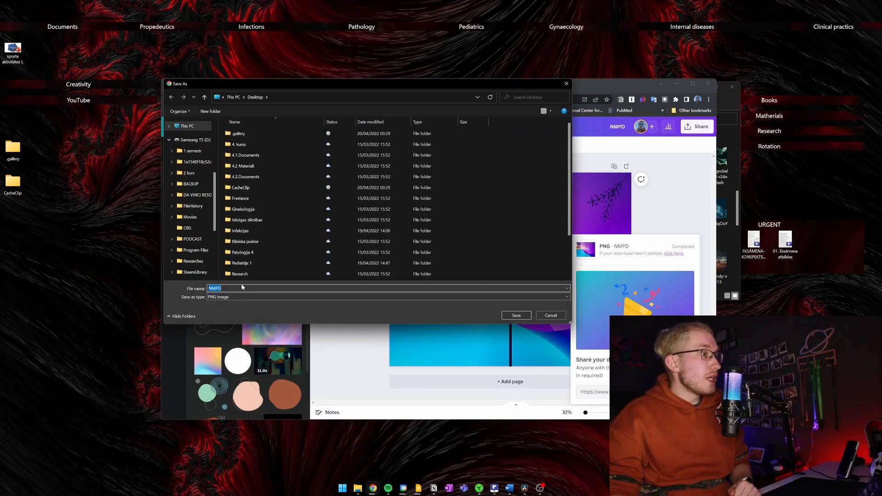
click(515, 316)
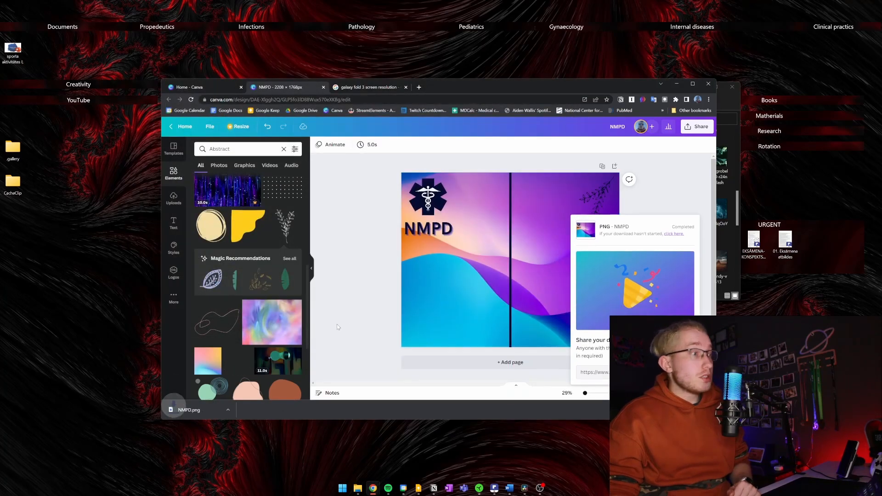
- Minimise the open windows, preview the saved NMPD image on the desktop and open it in the photo viewer
click(679, 84)
click(690, 86)
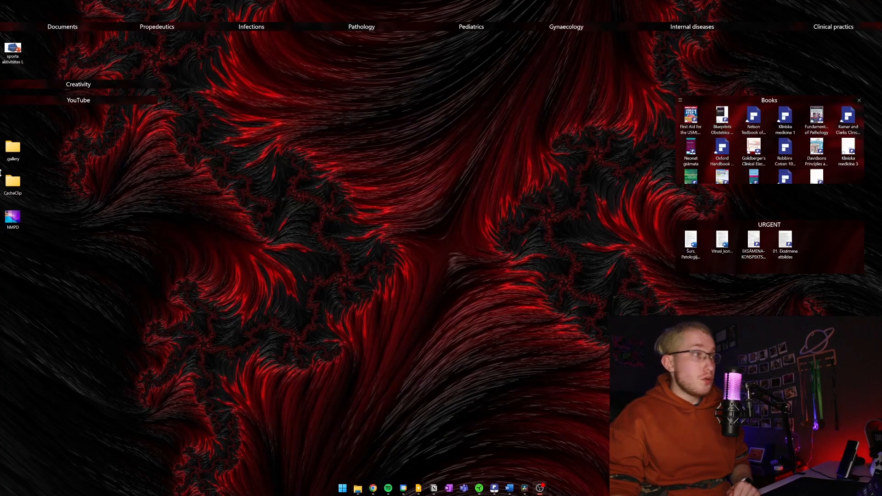
click(16, 228)
double_click(17, 225)
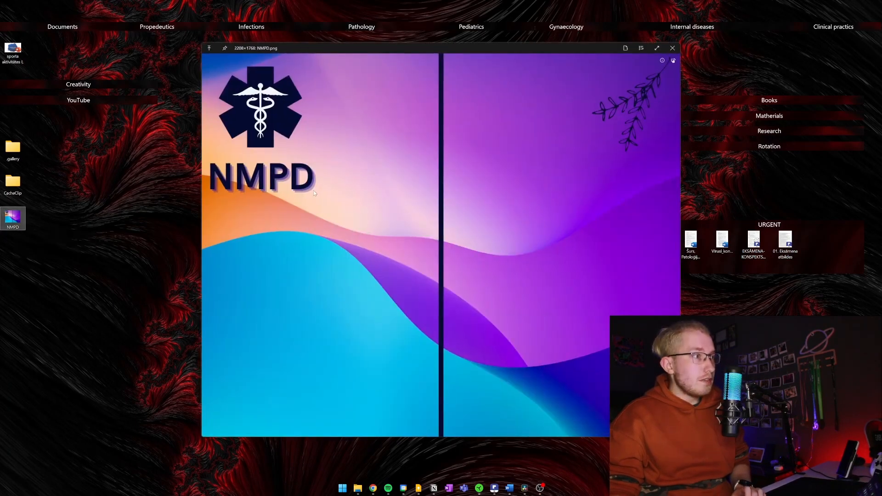
key(Escape)
double_click(15, 219)
- Examine the star emblem and NMPD text close up in the exported image and minimise the viewer
scroll(367, 166, up, 4)
drag(209, 155, 385, 246)
scroll(284, 216, up, 5)
drag(177, 191, 387, 174)
scroll(330, 227, up, 3)
drag(258, 236, 555, 285)
scroll(361, 197, up, 3)
scroll(358, 195, down, 6)
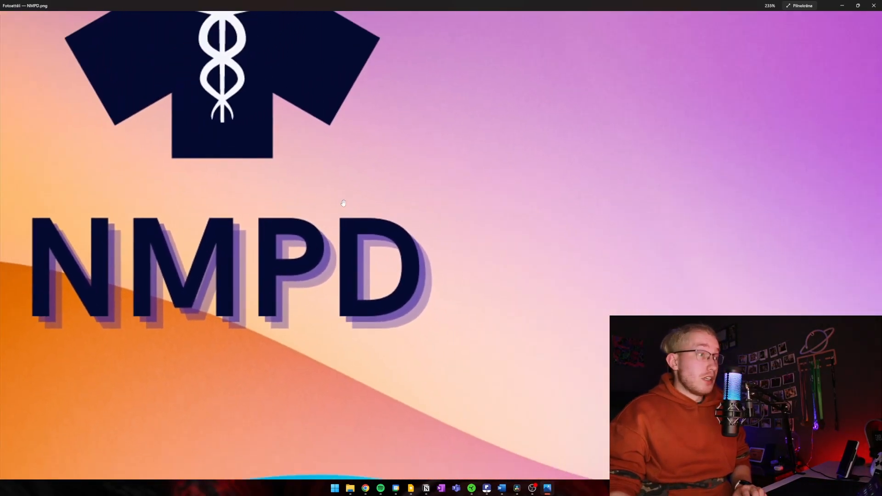
scroll(348, 202, down, 6)
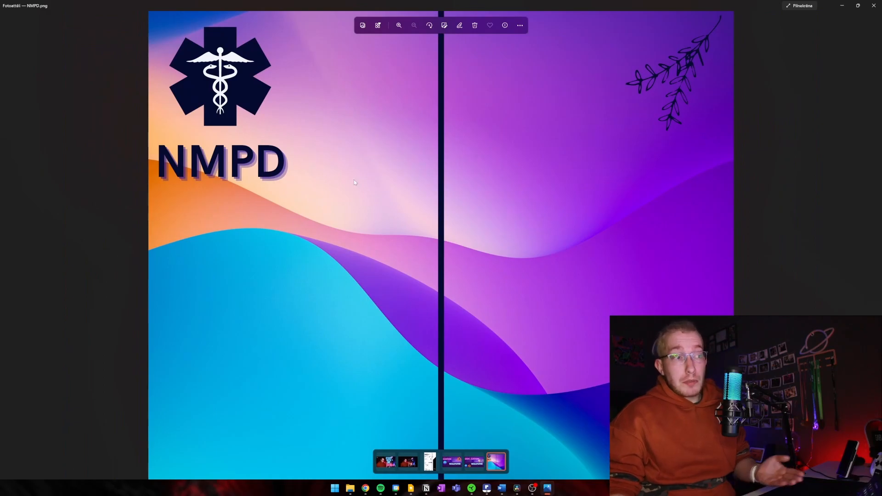
click(842, 5)
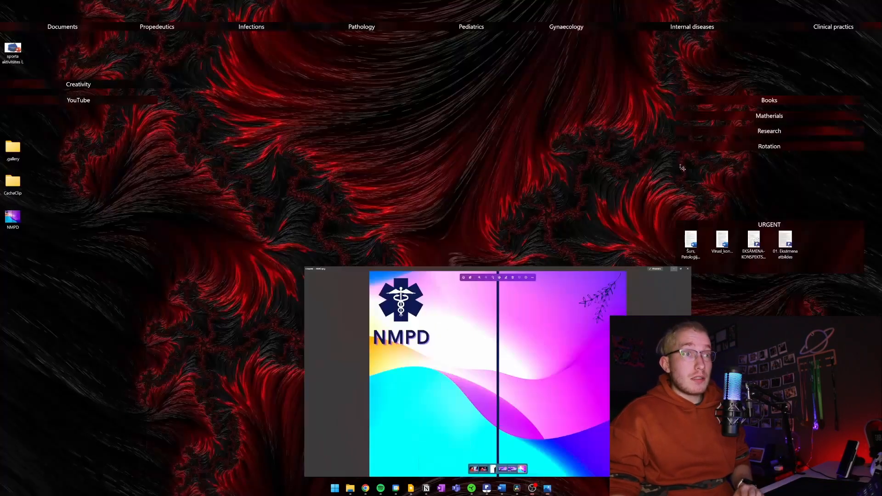
- Switch back to the Canva design and delete the colourful wave background image
click(384, 447)
click(463, 286)
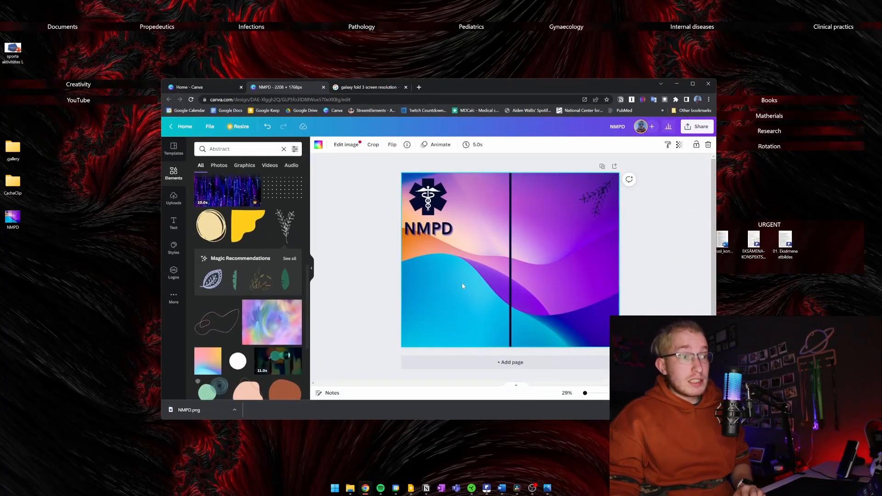
key(Delete)
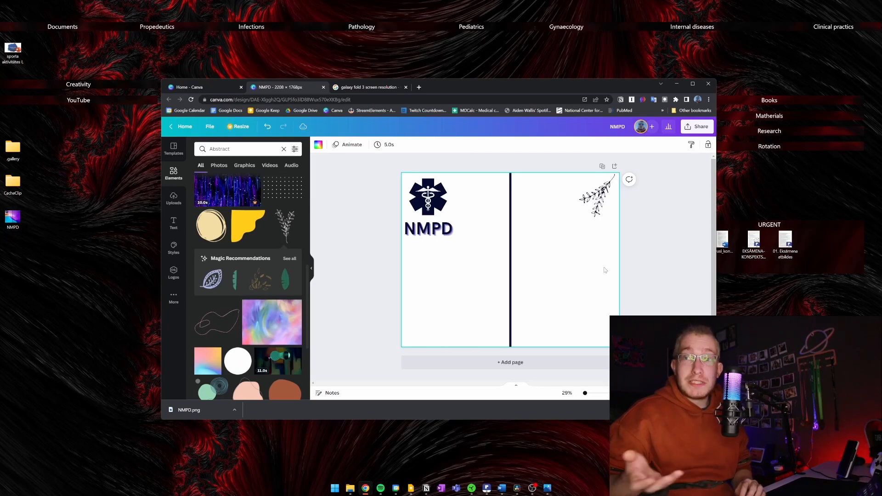
- Search the elements library for black square
click(239, 146)
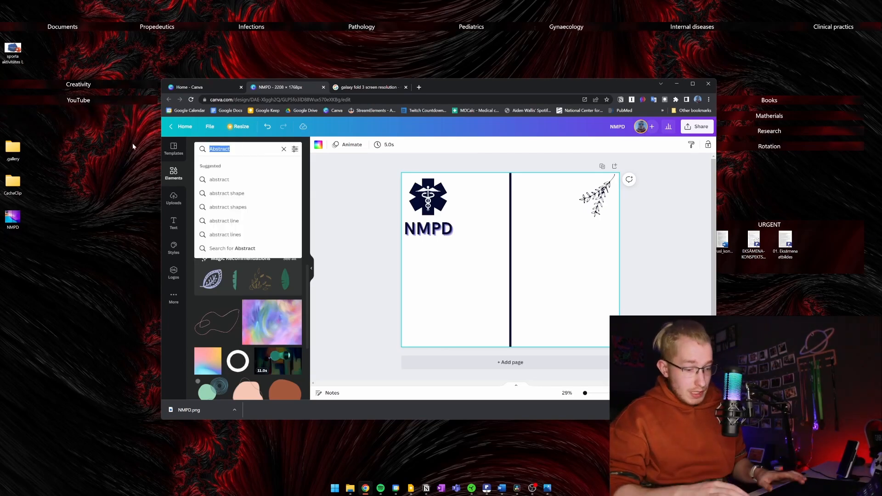
text(black)
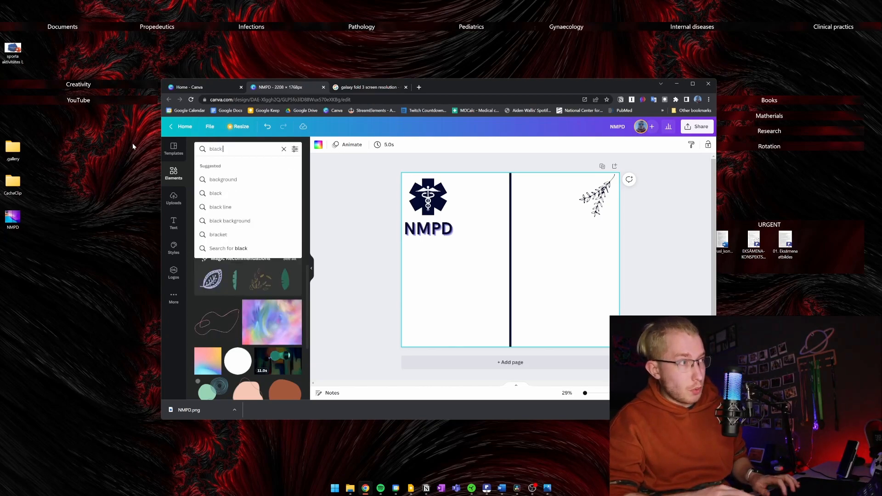
text( square)
key(Return)
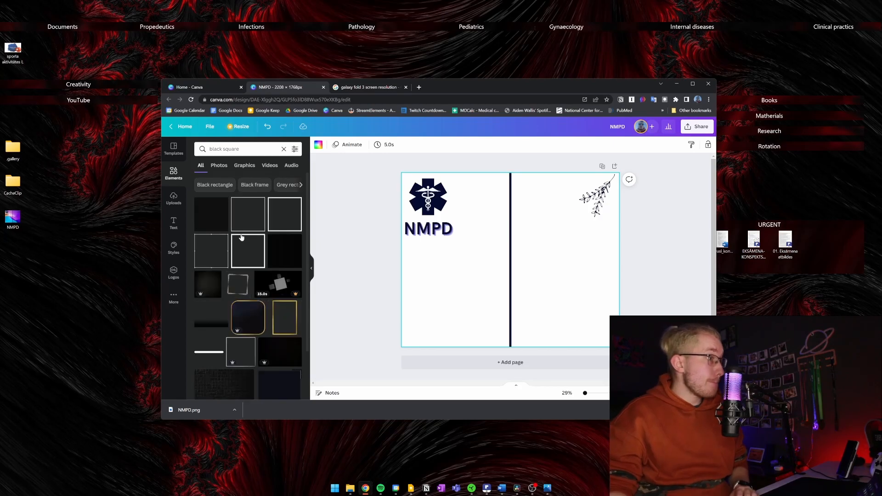
- Try the black textured square as a full-page background sent behind all elements, and delete it again
click(281, 254)
drag(498, 278, 470, 255)
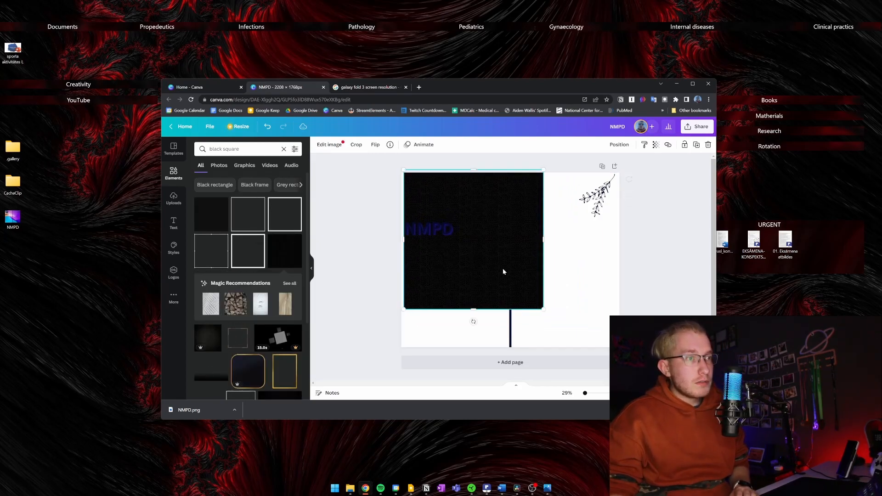
drag(542, 308, 619, 386)
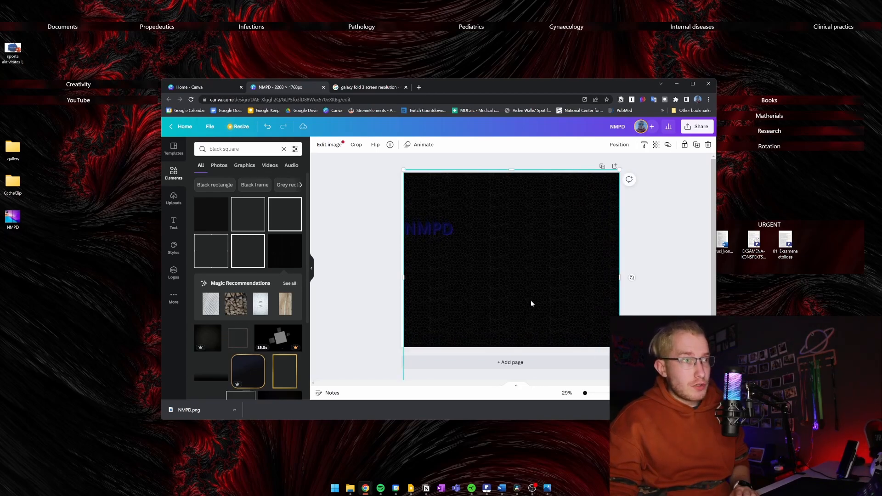
right_click(577, 311)
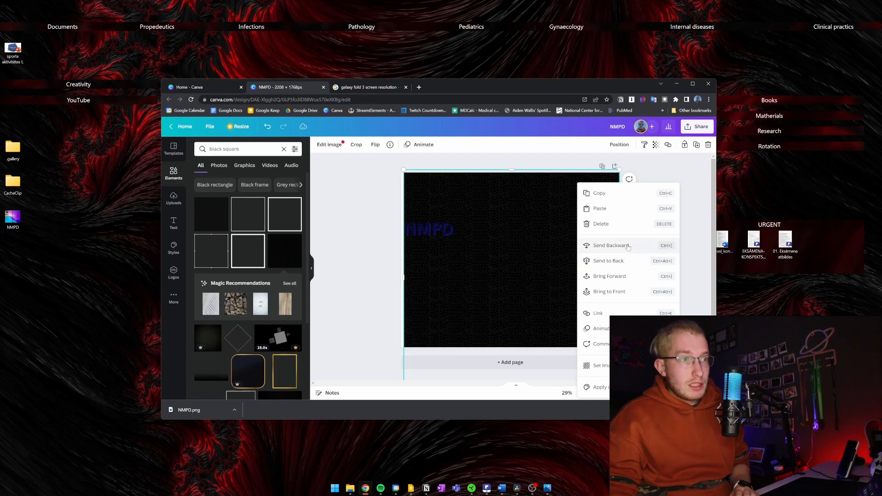
click(627, 262)
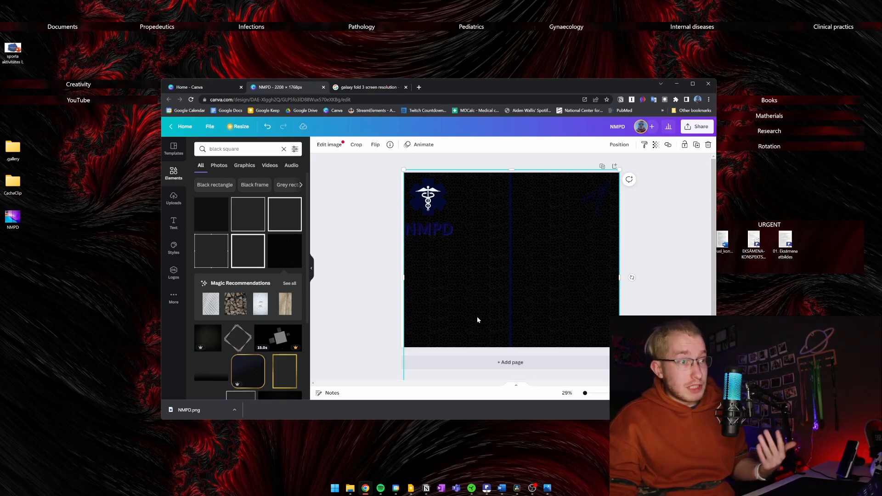
key(Delete)
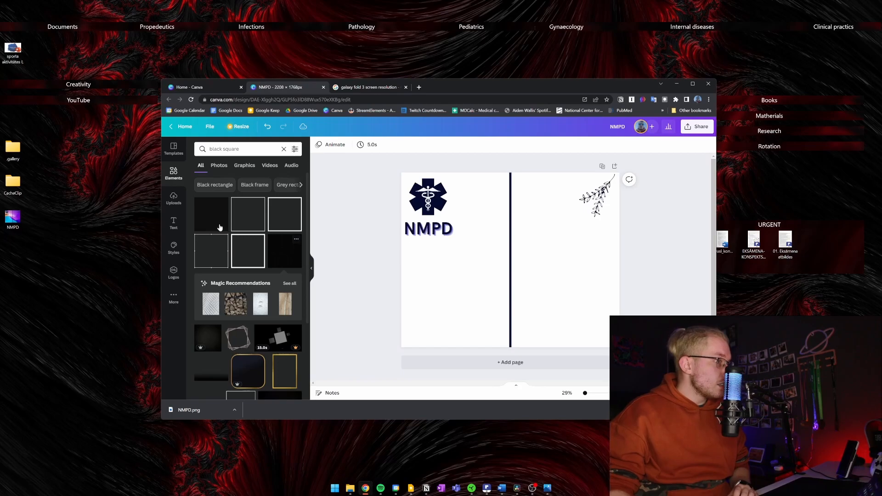
- Try the dark leather-like texture as a background, enlarged to 2,682 × 1,787 and sent to the back, and delete it again
scroll(231, 304, down, 3)
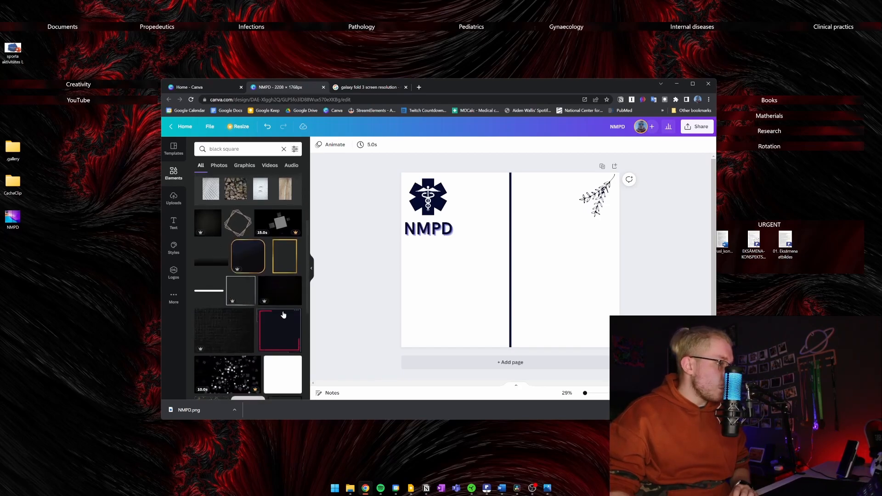
click(290, 294)
drag(486, 274, 504, 249)
drag(436, 294, 379, 388)
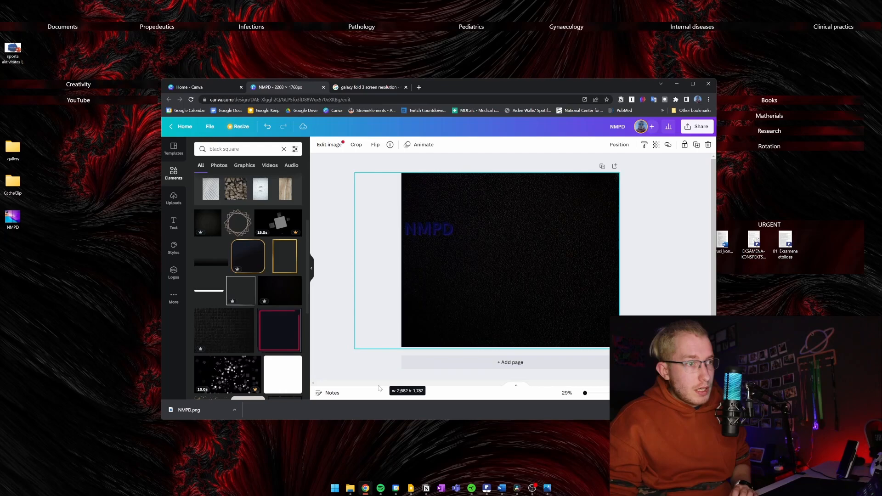
right_click(581, 317)
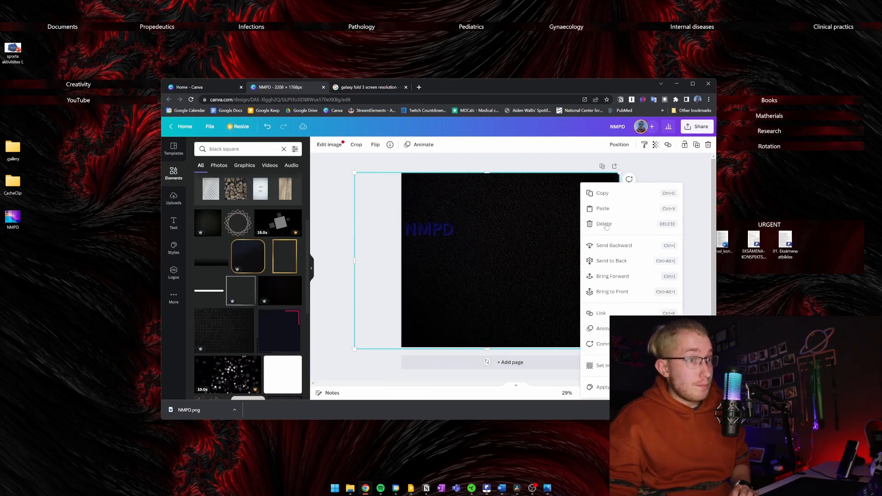
click(614, 260)
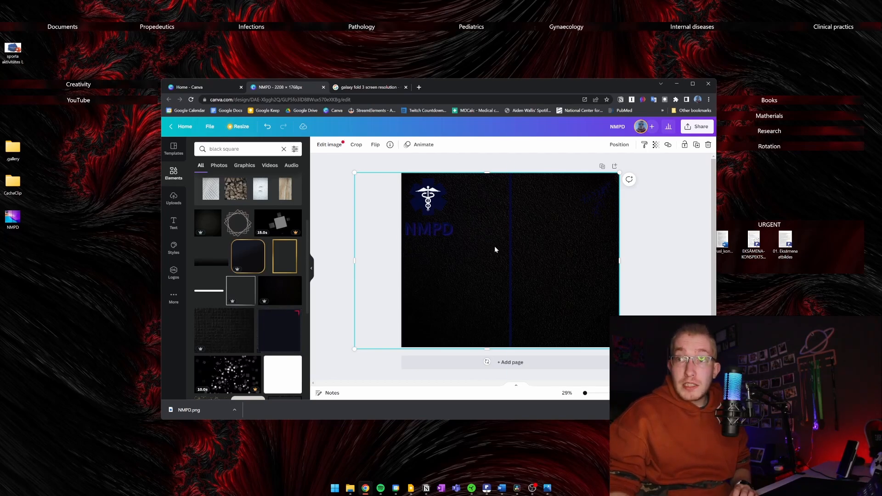
mouse_move(576, 291)
mouse_down()
mouse_move(593, 290)
mouse_move(583, 290)
mouse_up()
key(Delete)
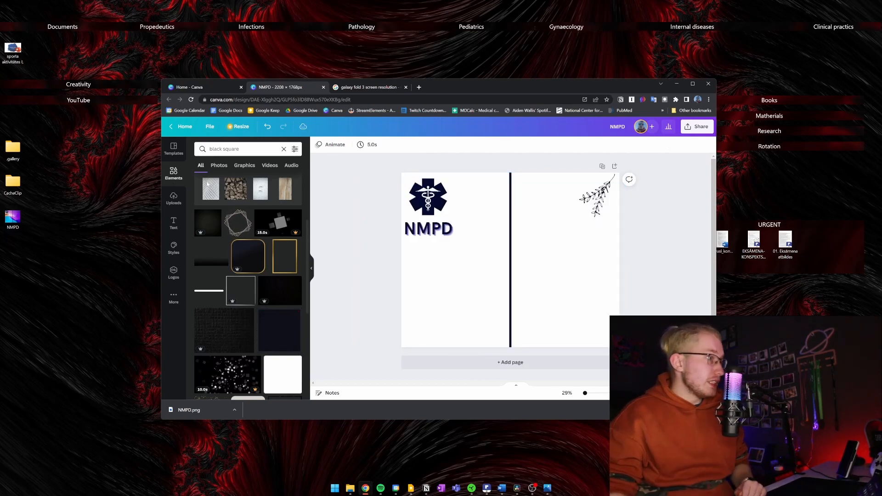
- Try the stacked firewood photo as a full-page background sent behind all elements, and delete it again
click(229, 193)
drag(538, 274, 561, 269)
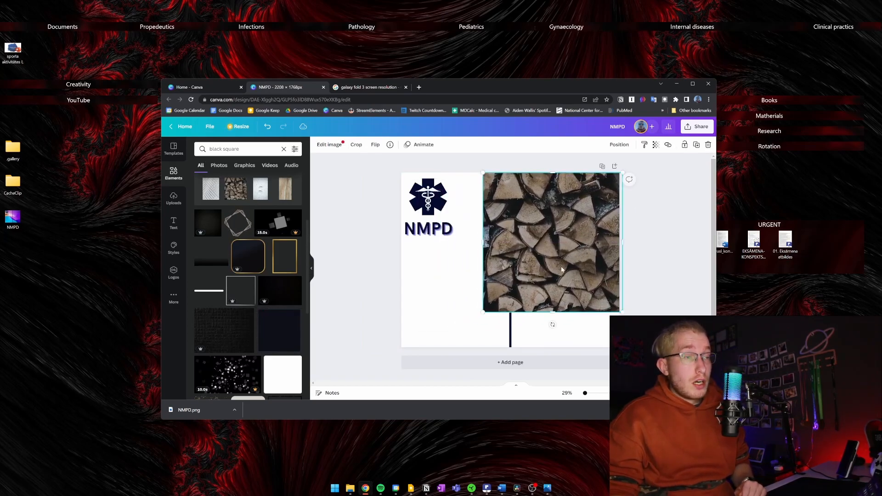
drag(486, 311, 392, 380)
right_click(523, 316)
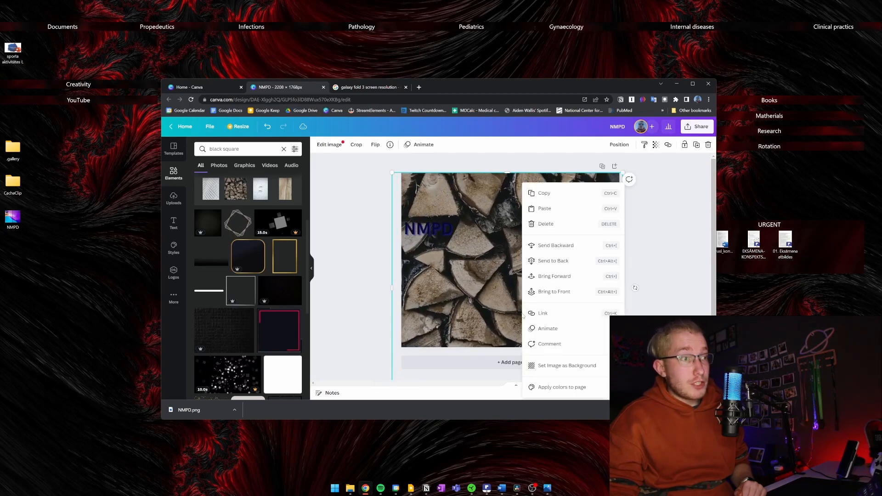
click(563, 261)
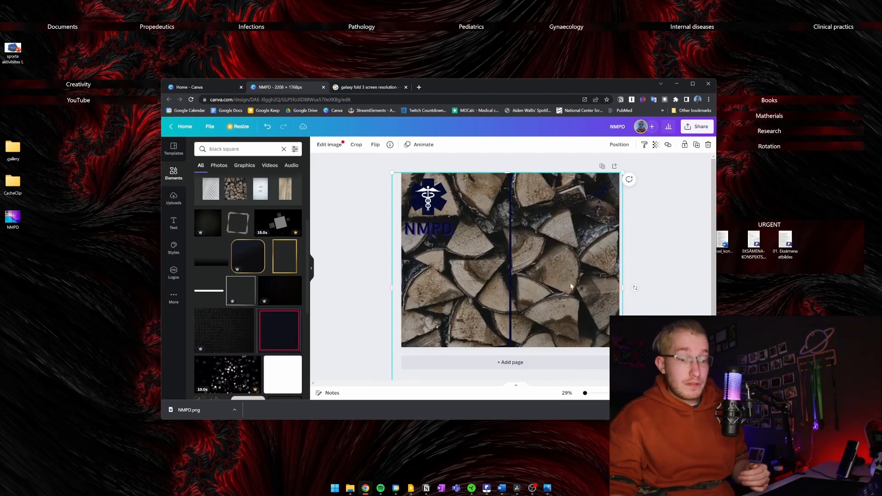
key(Delete)
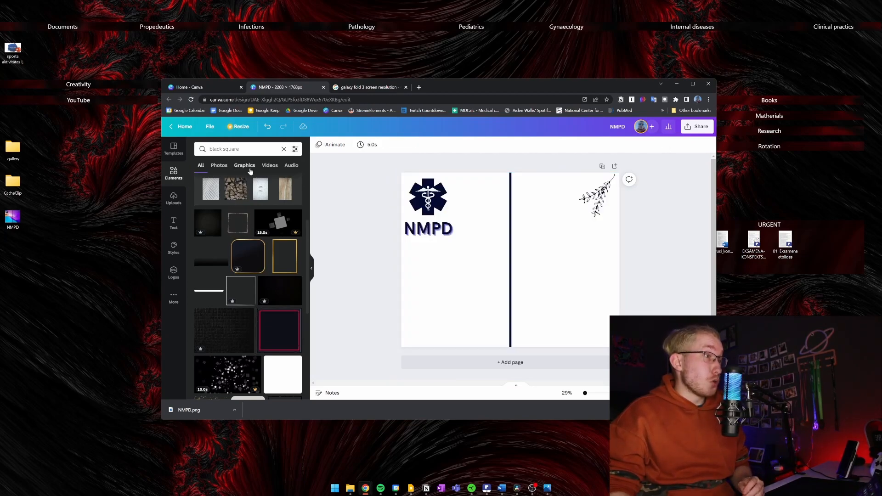
scroll(245, 222, down, 4)
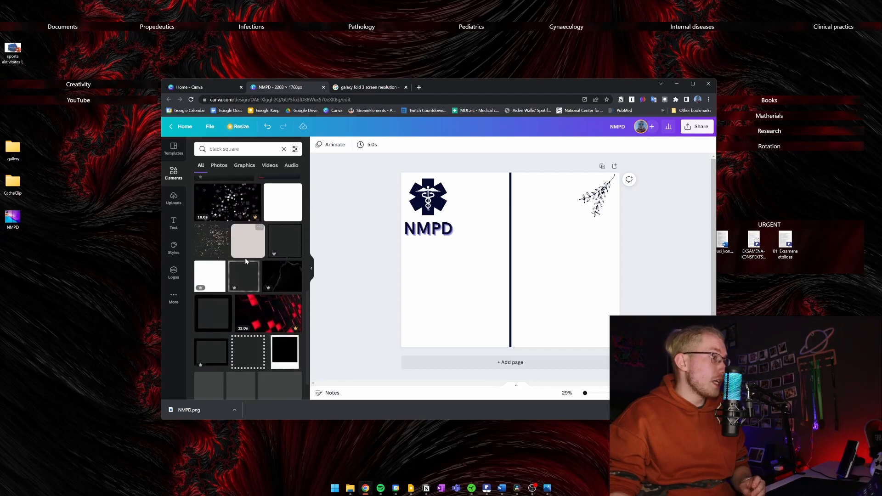
scroll(247, 310, down, 1)
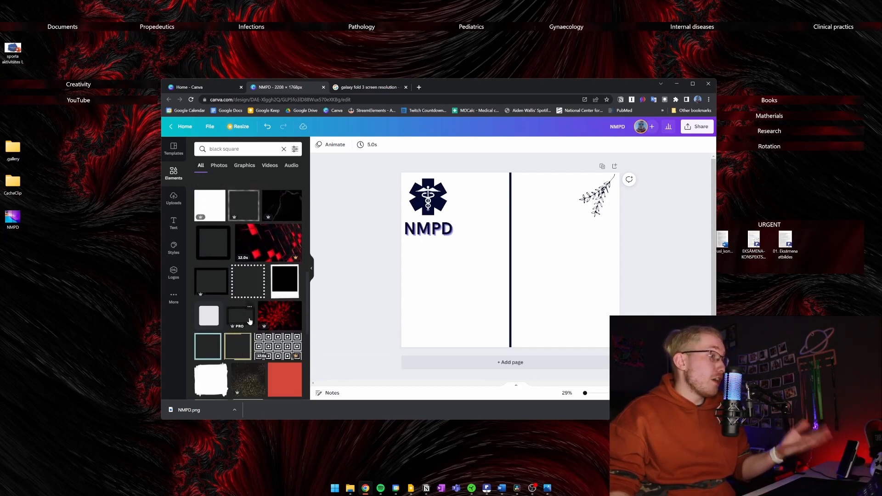
scroll(249, 319, down, 5)
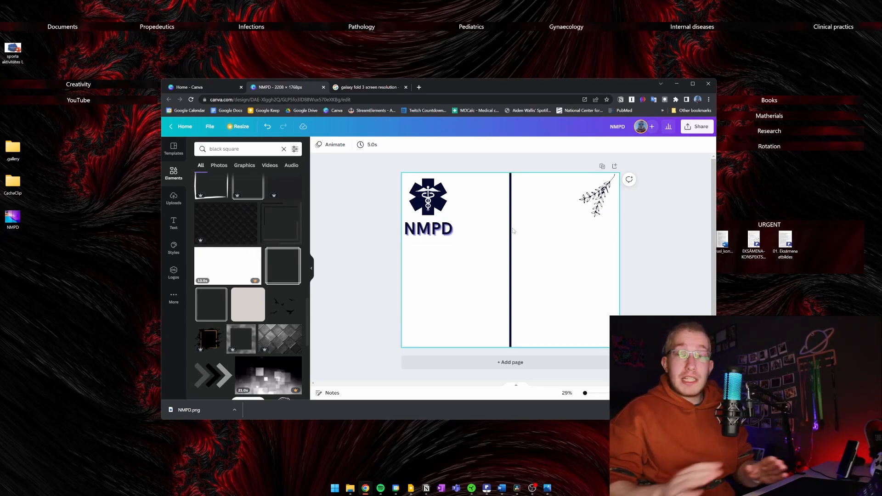
- Switch to the Google search page, search for qr code creator and open the QRTY generator site
click(392, 90)
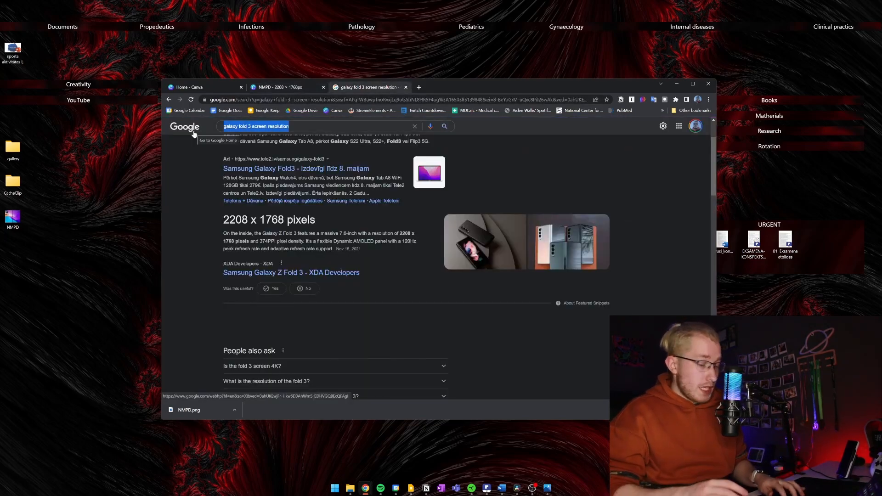
text(qr code crea)
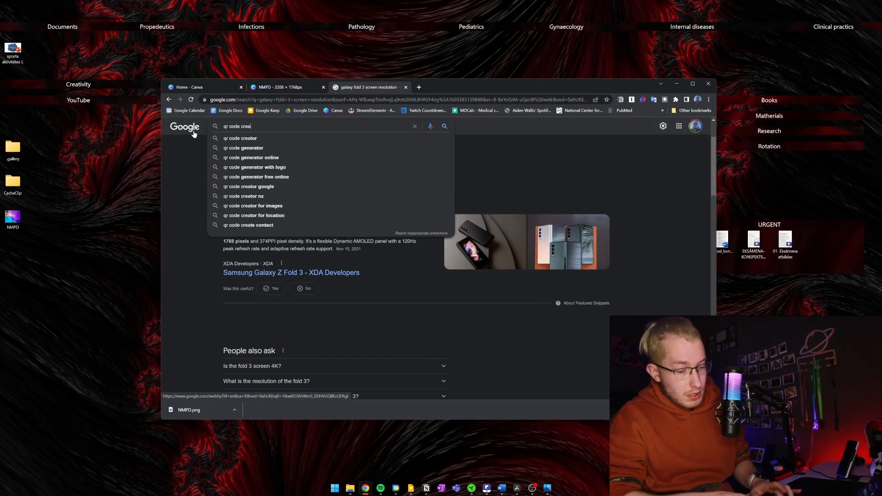
text(tor)
key(Return)
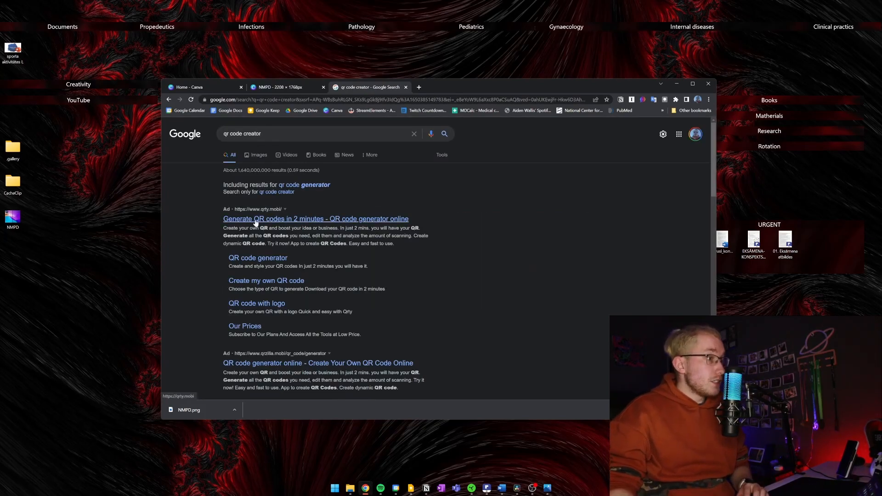
click(266, 219)
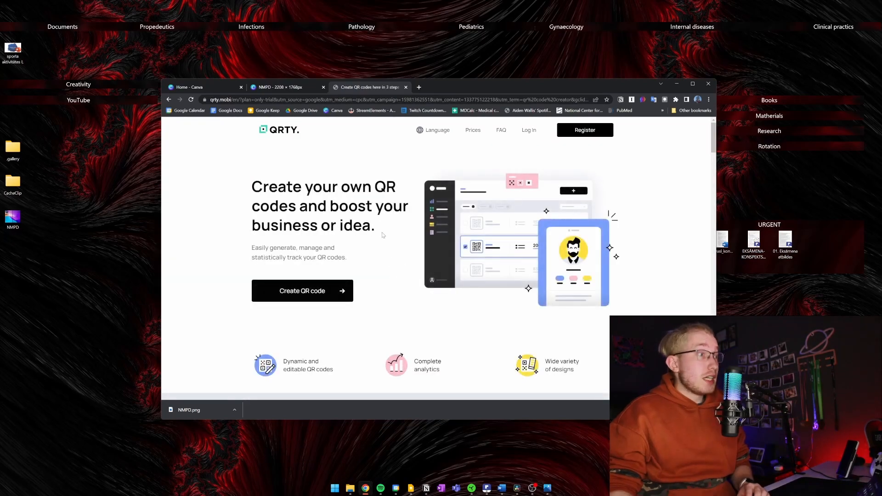
- Start a new QR code of the Website type and name it YouTube Page
click(326, 292)
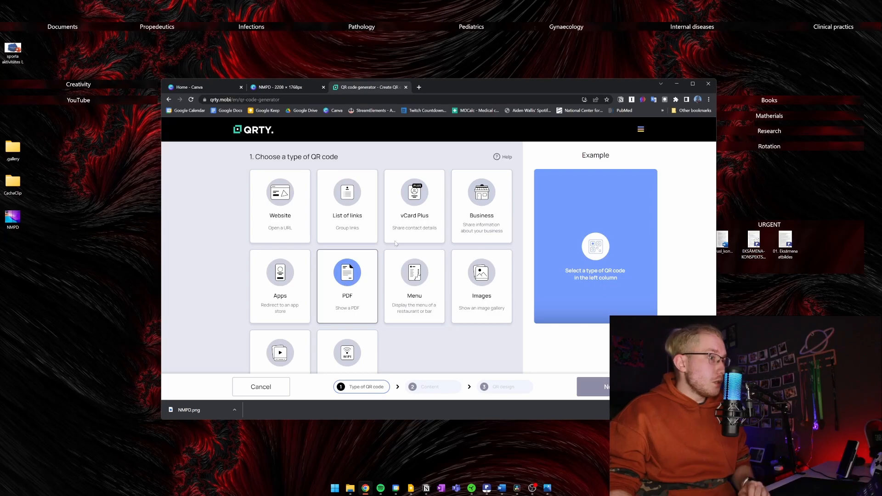
click(292, 210)
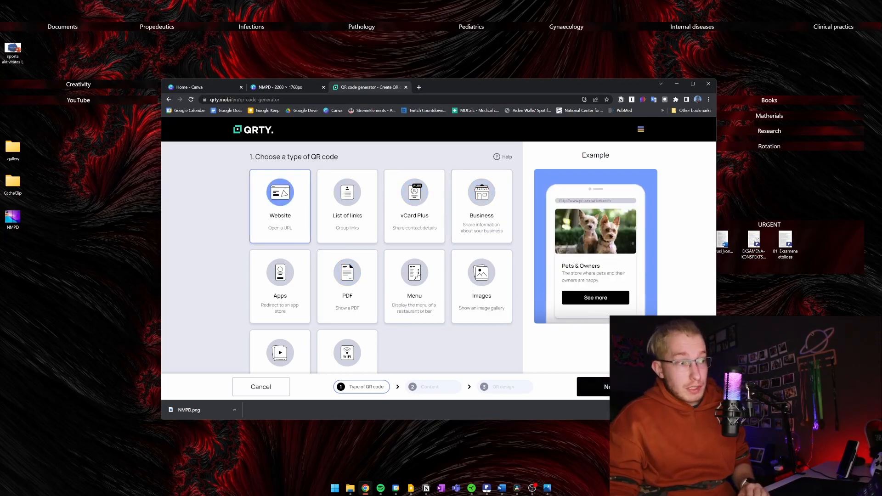
click(606, 387)
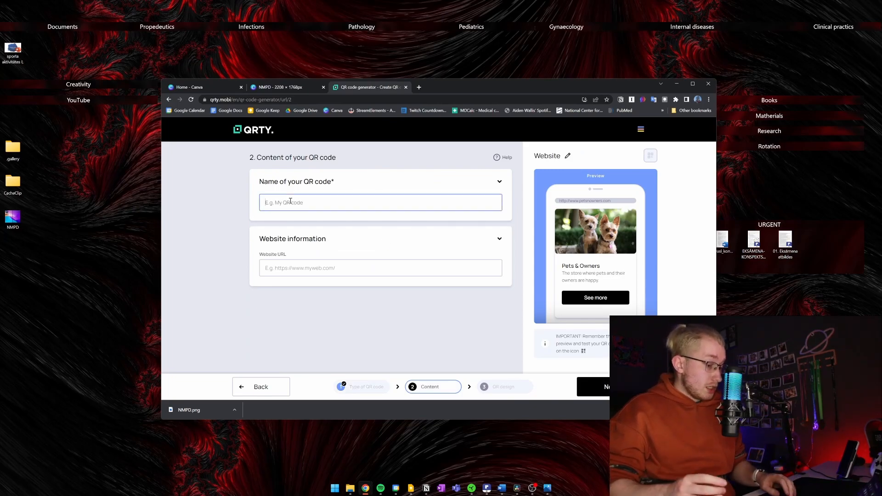
text(YouT)
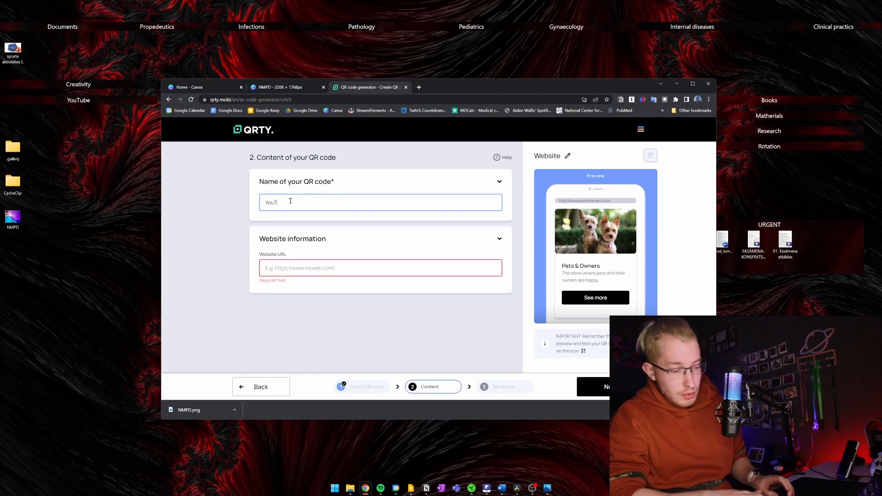
text(ube Page)
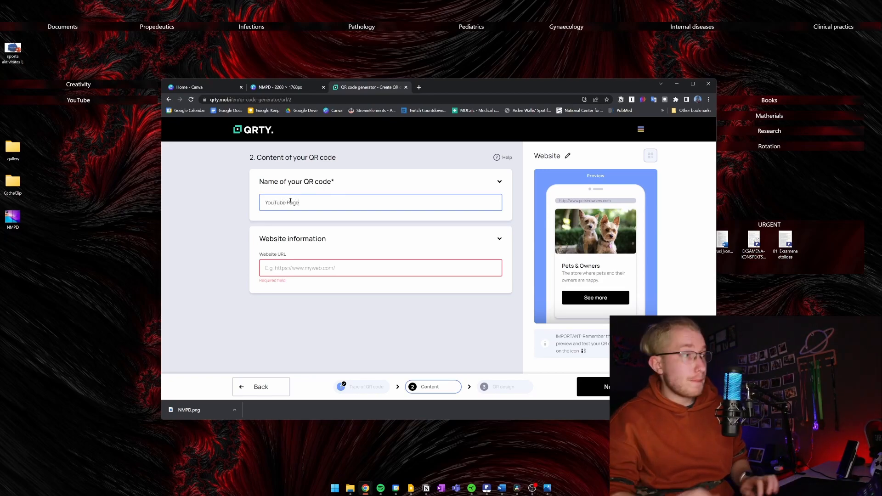
- Open YouTube in a new browser tab, go to the account's own channel page and copy its web address
click(418, 87)
text(y)
key(Return)
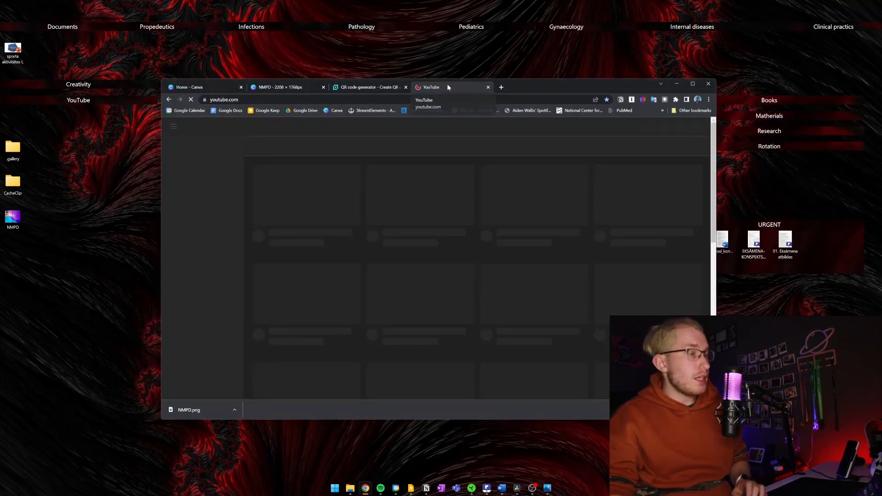
click(695, 126)
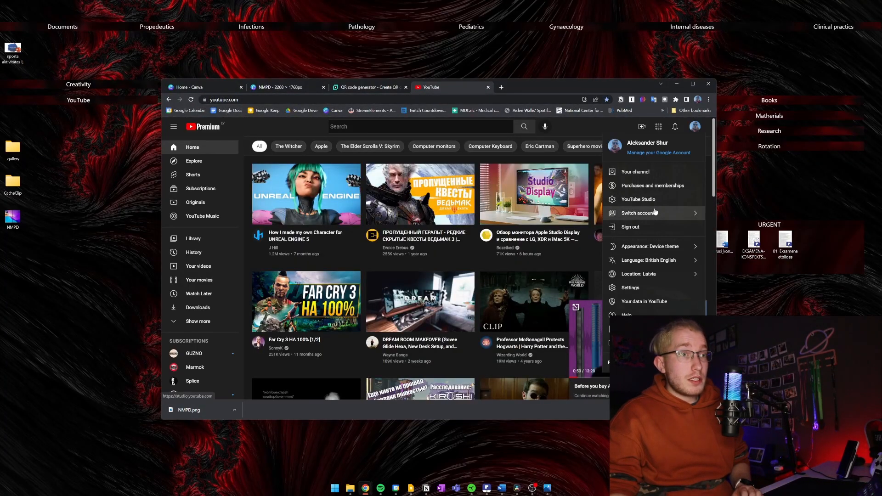
click(638, 172)
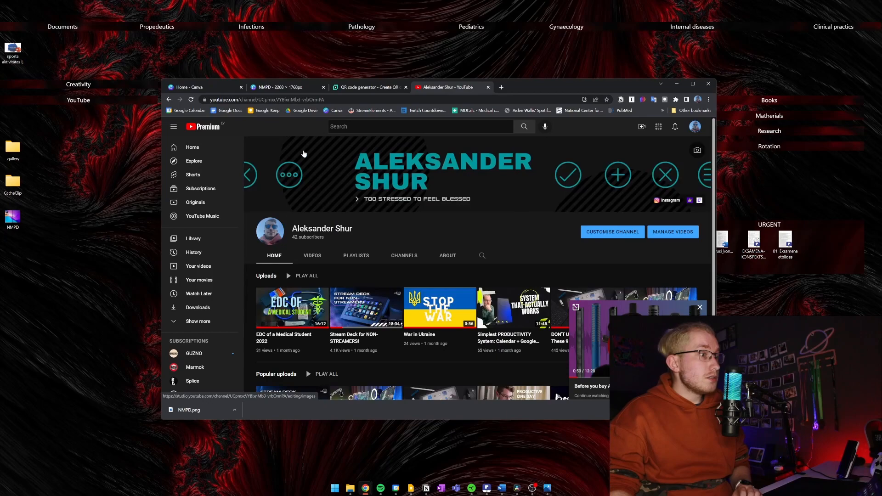
click(318, 100)
key(ctrl+c)
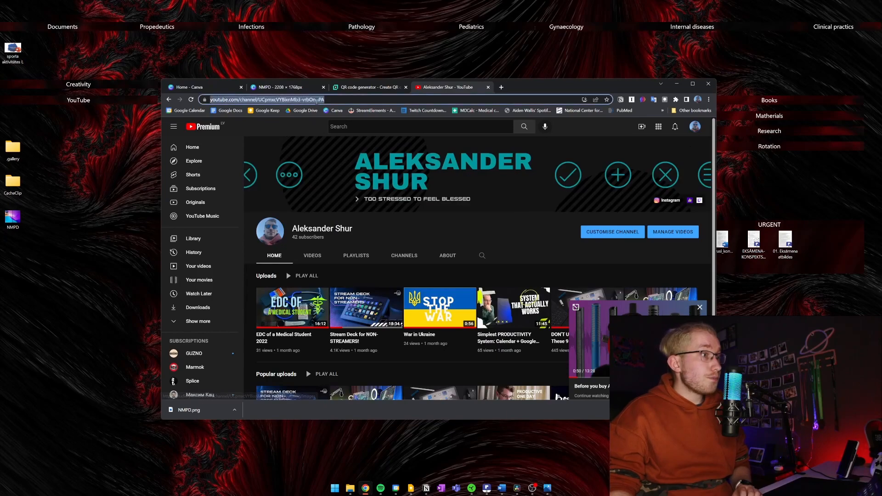
- Return to the QRTY generator, paste the channel link as the Website URL and continue to the QR design stage
click(365, 87)
click(344, 268)
key(ctrl+v)
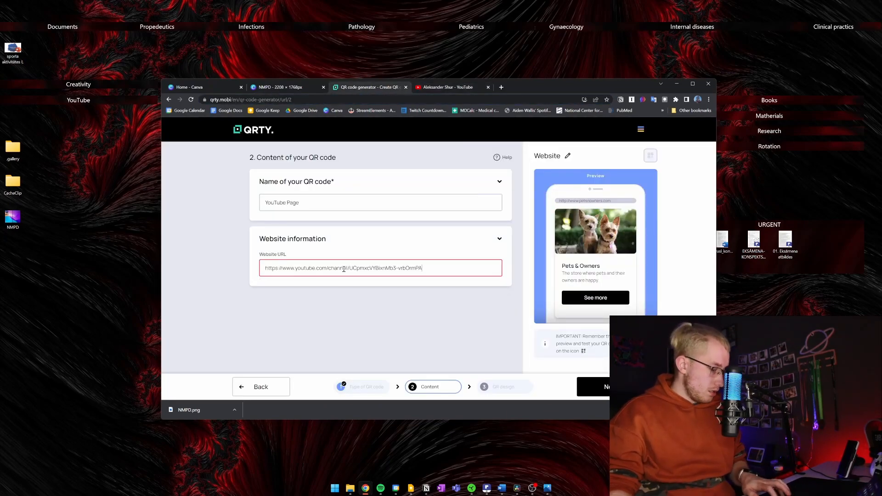
click(606, 386)
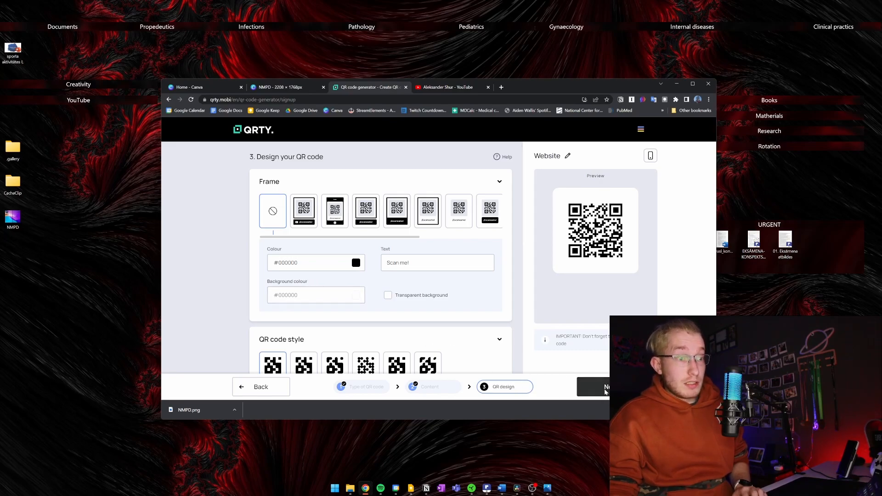
- Continue past the QR design stage and look through the account creation form
click(606, 388)
scroll(437, 289, down, 3)
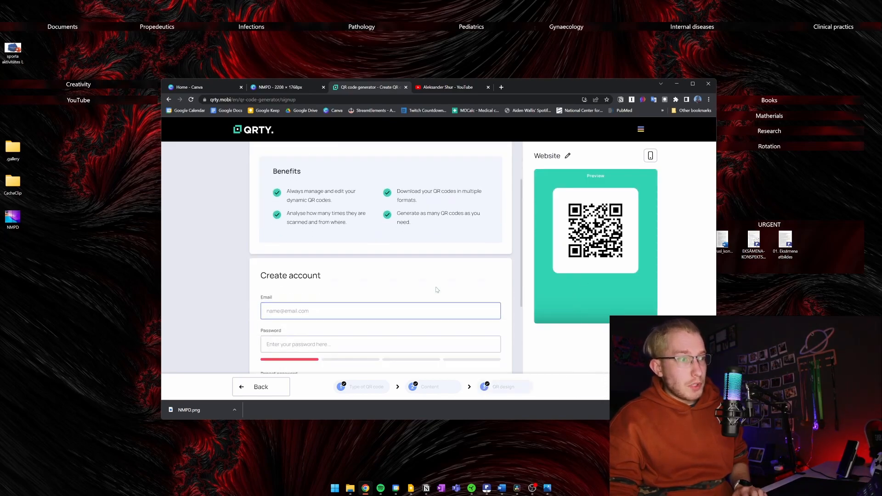
scroll(384, 243, down, 1)
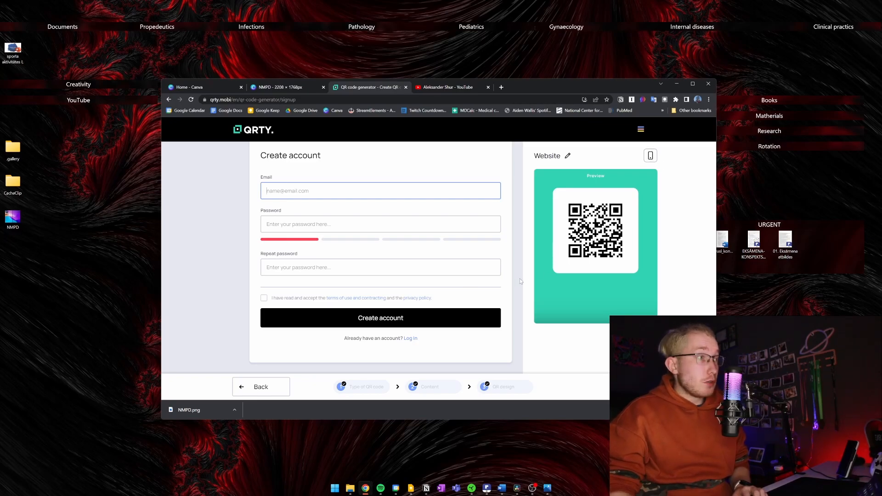
- Return to the NMPD wallpaper design in Canva and search the elements for barcode
click(279, 87)
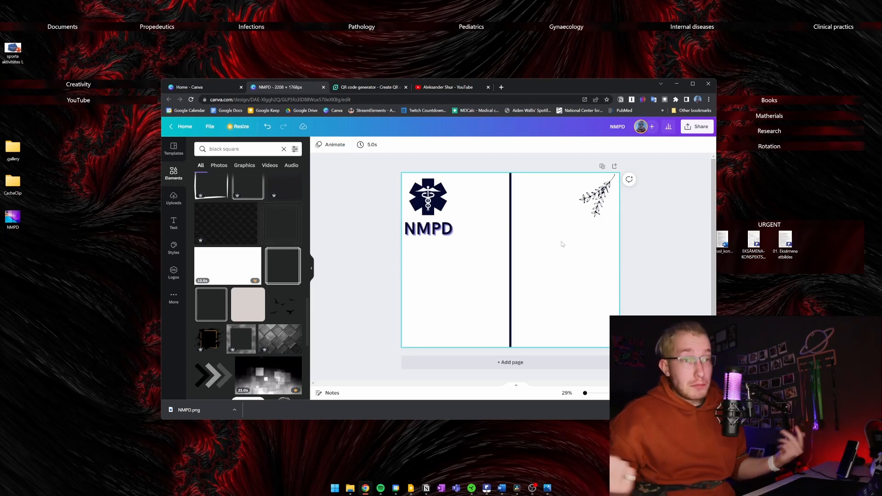
click(239, 149)
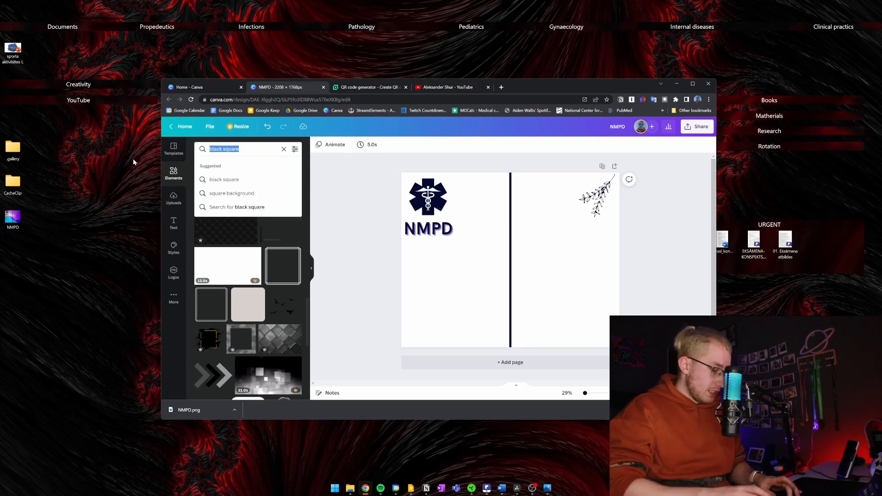
text(bar)
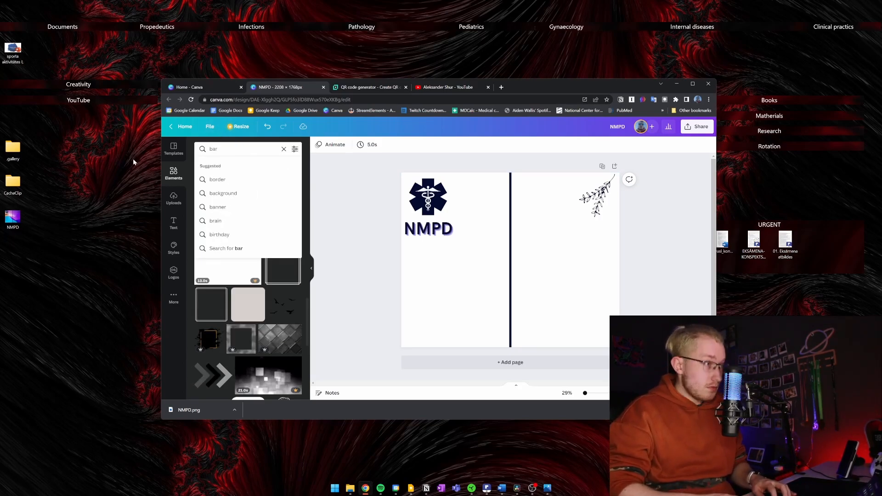
text(code)
key(Return)
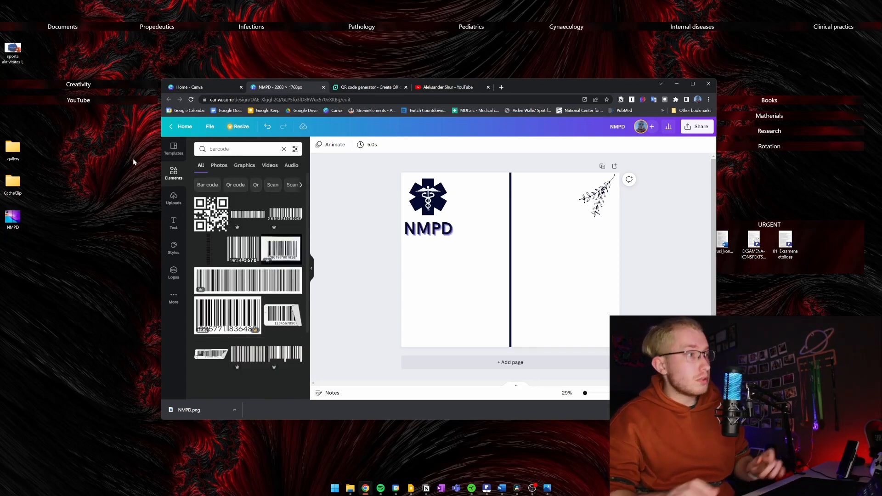
- Add the square QR code graphic to the wallpaper, shrink it and place it in the page's lower-right corner
click(210, 215)
drag(524, 263, 582, 265)
drag(536, 297, 552, 280)
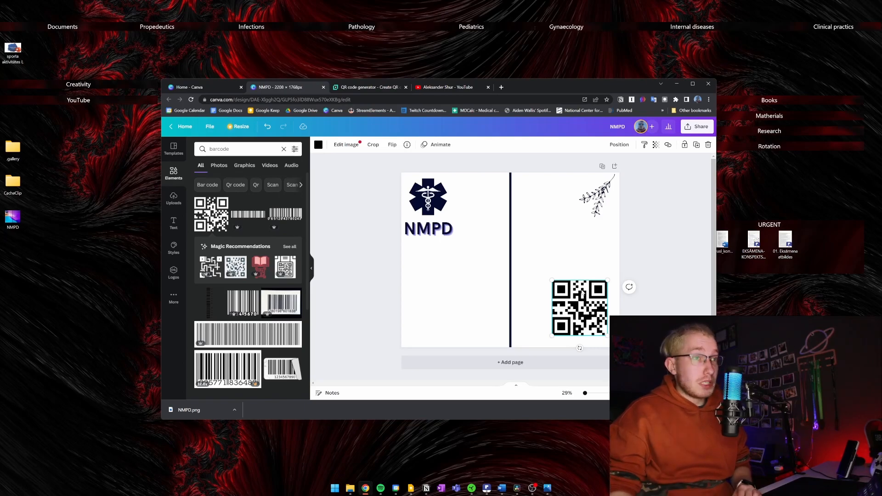
click(677, 85)
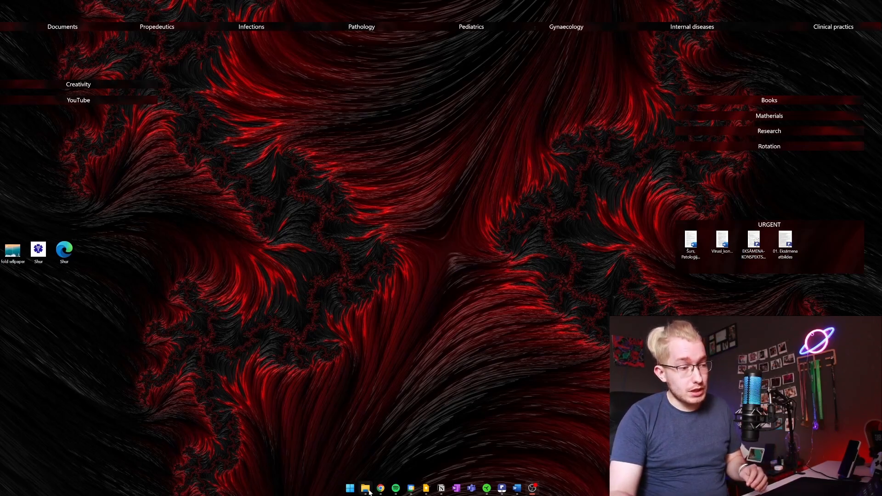
- Open the Ready projects folder in File Explorer and preview the rendered logo images one after another
mouse_move(366, 489)
click(384, 450)
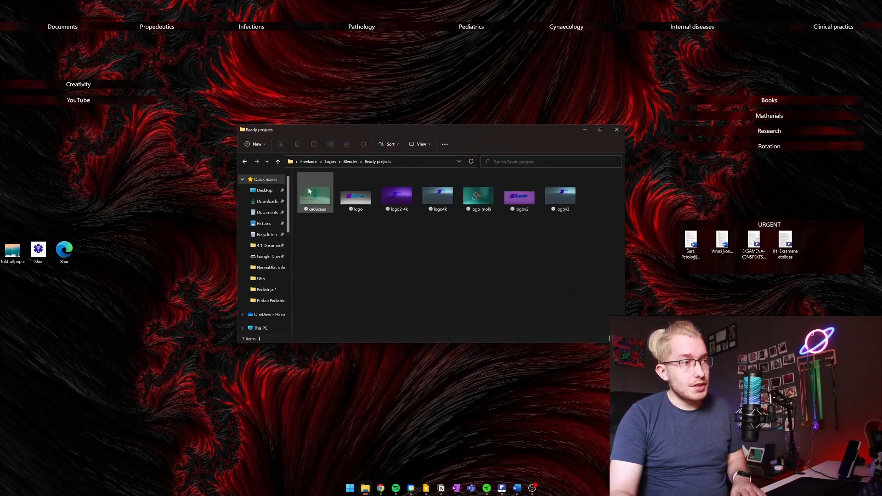
click(369, 197)
key(space)
key(Right)
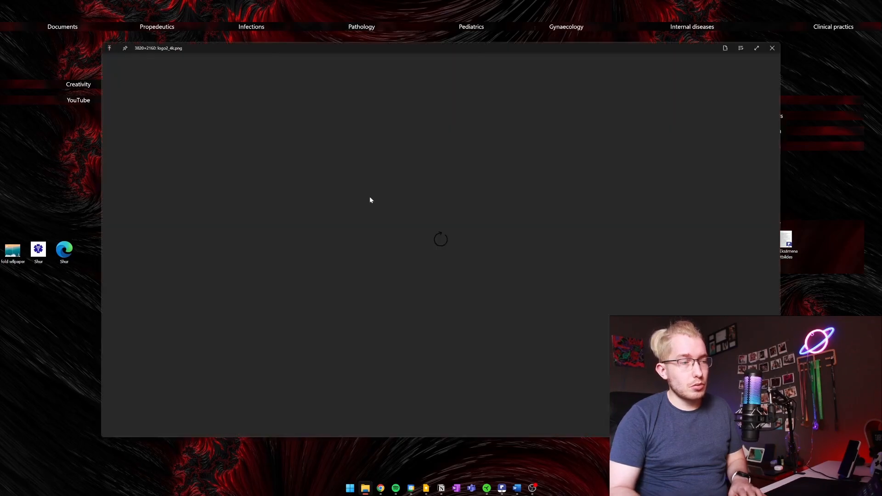
key(Right)
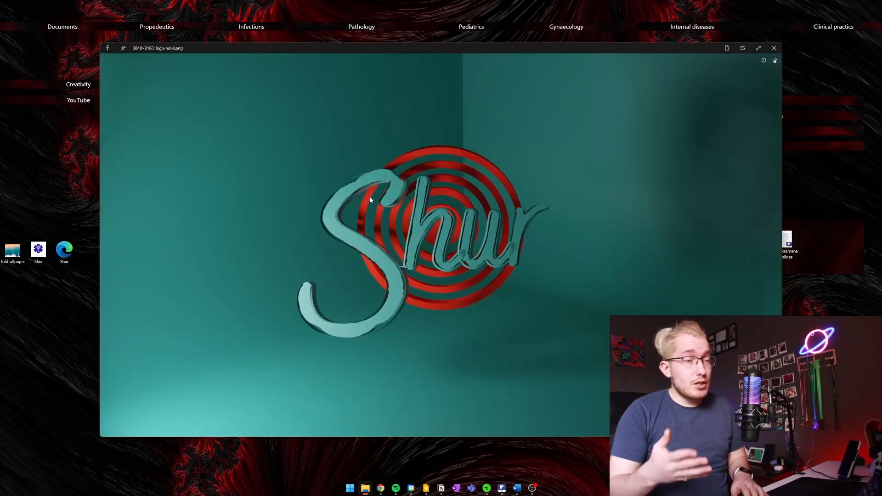
key(space)
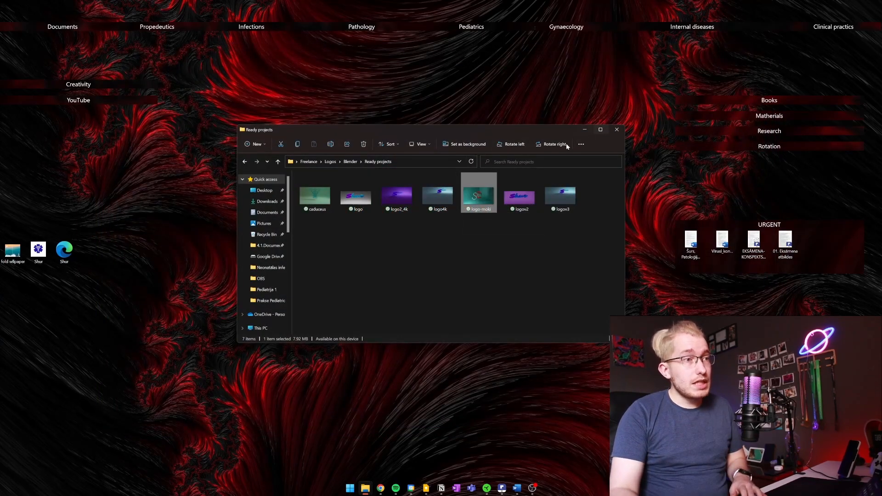
click(585, 129)
key(super)
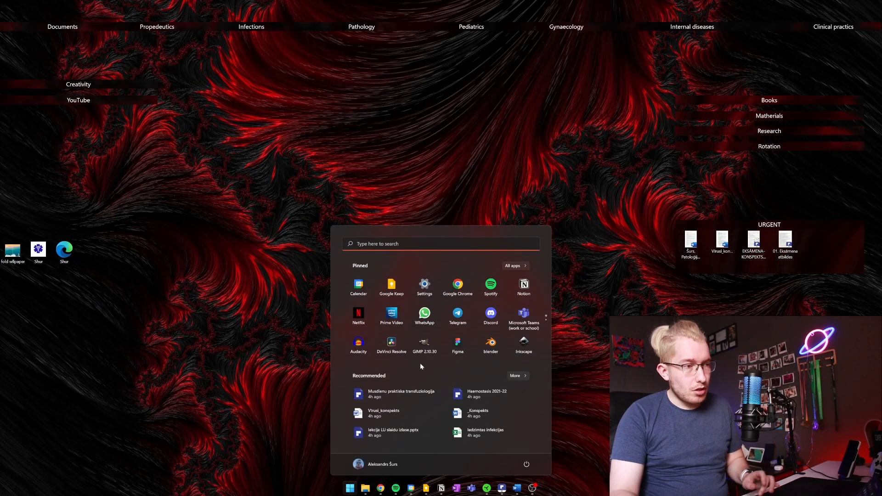
key(super)
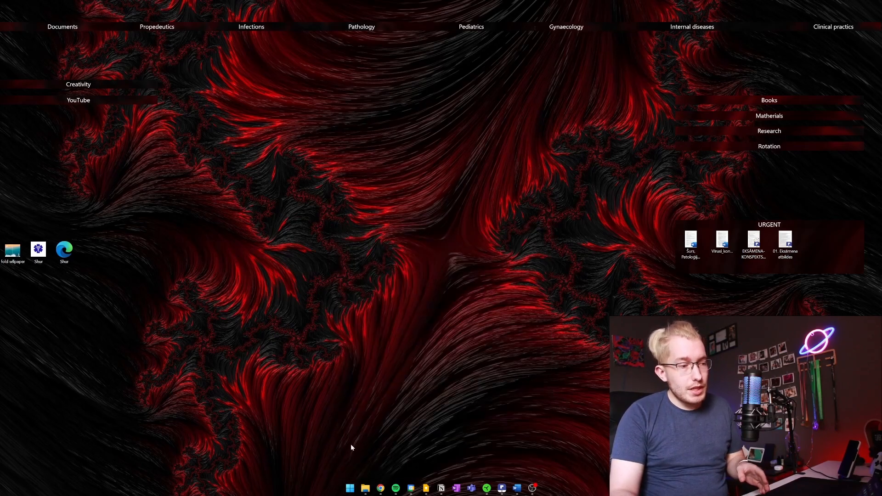
- View the caduceus logo design in Canva and preview its exported JPG file from the desktop
mouse_move(380, 488)
click(382, 457)
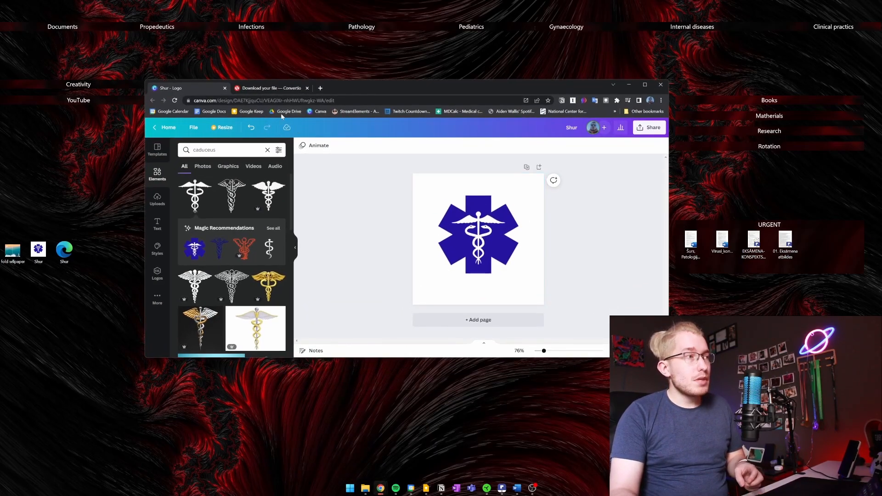
drag(448, 91, 506, 85)
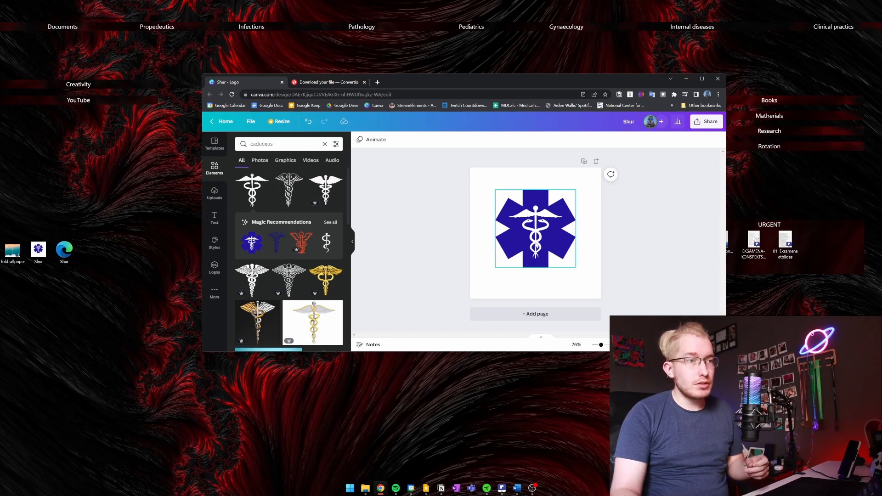
click(686, 78)
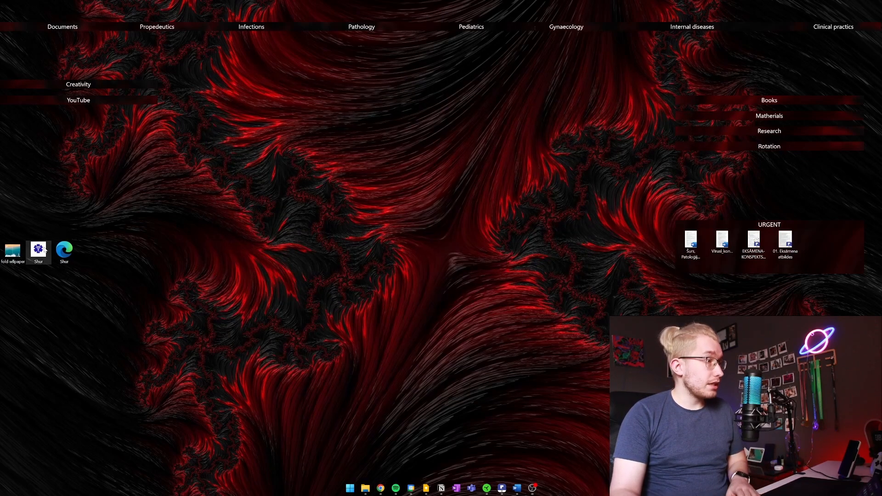
double_click(43, 249)
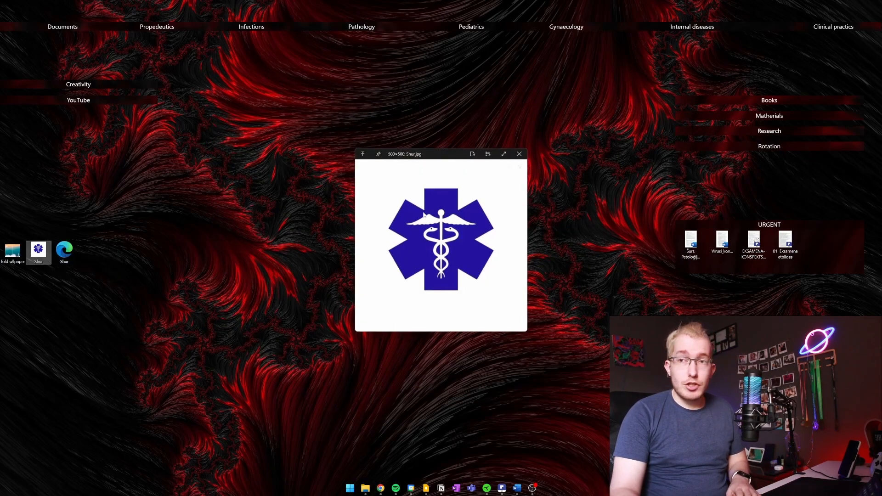
key(space)
- Return to the browser and view the logo's completed SVG conversion on the Convertio page
mouse_move(380, 488)
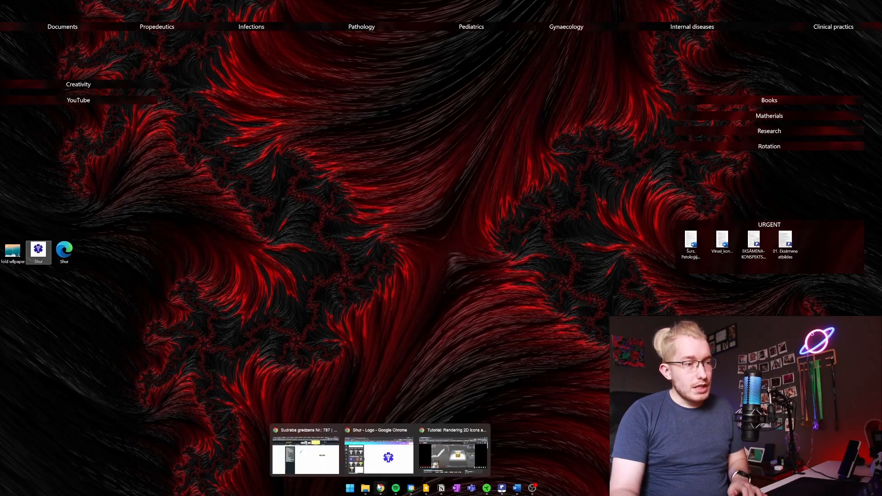
click(381, 453)
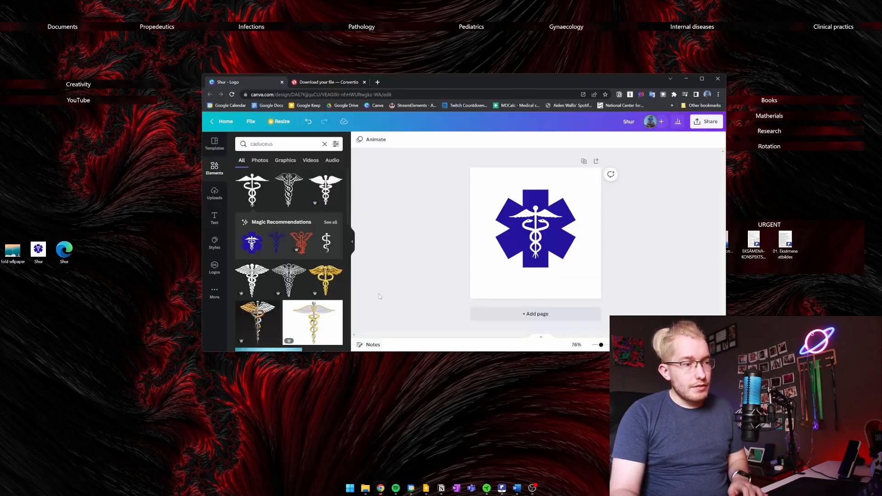
click(322, 83)
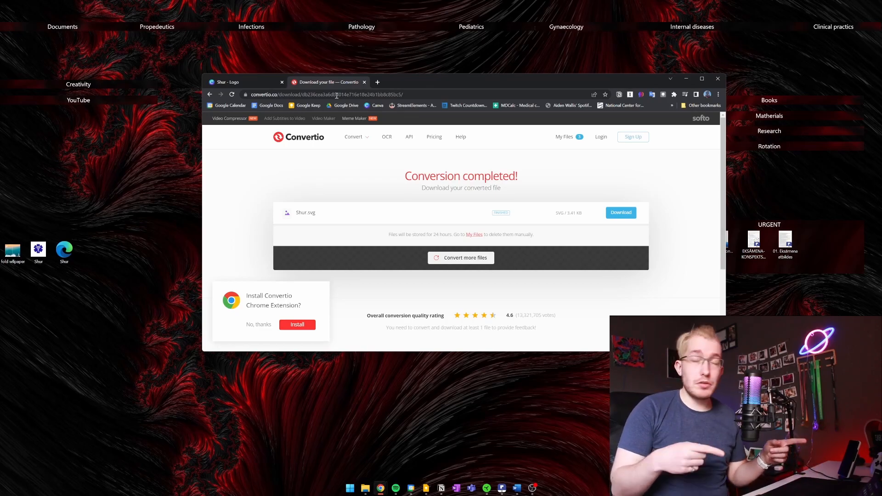
click(686, 79)
- Launch Blender and delete the default camera, cube and light from the new scene
key(super)
click(476, 342)
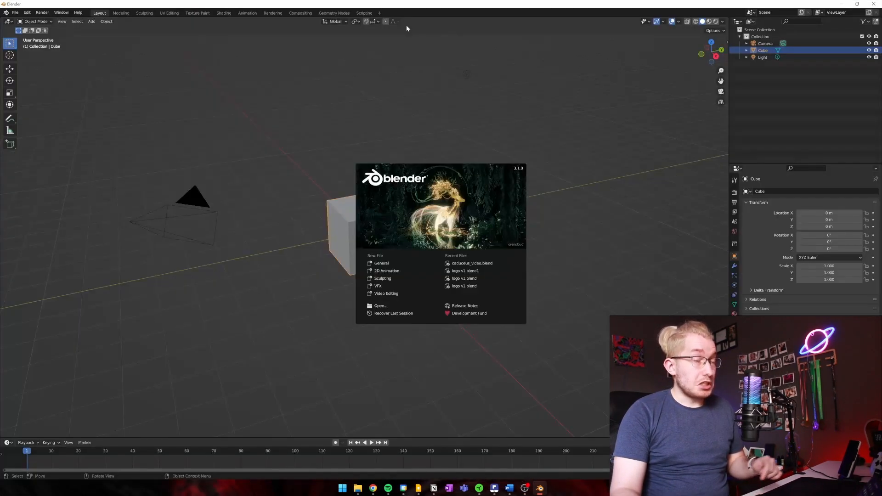
click(277, 126)
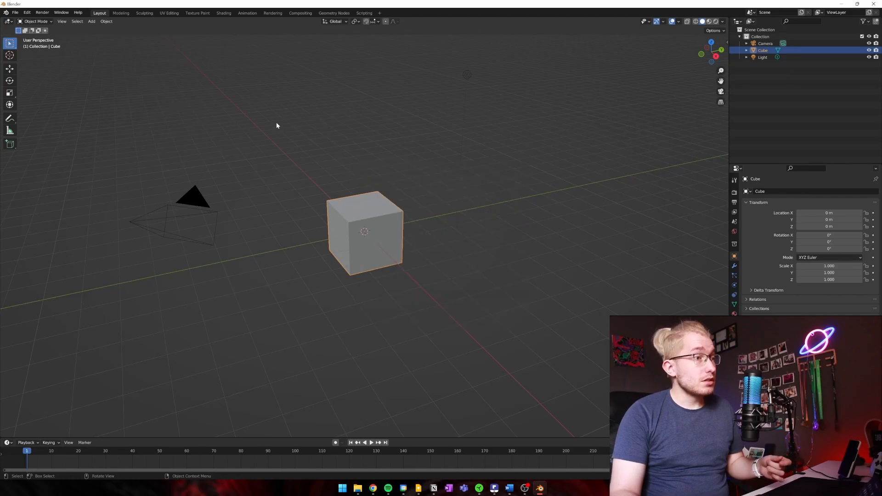
drag(123, 53, 662, 309)
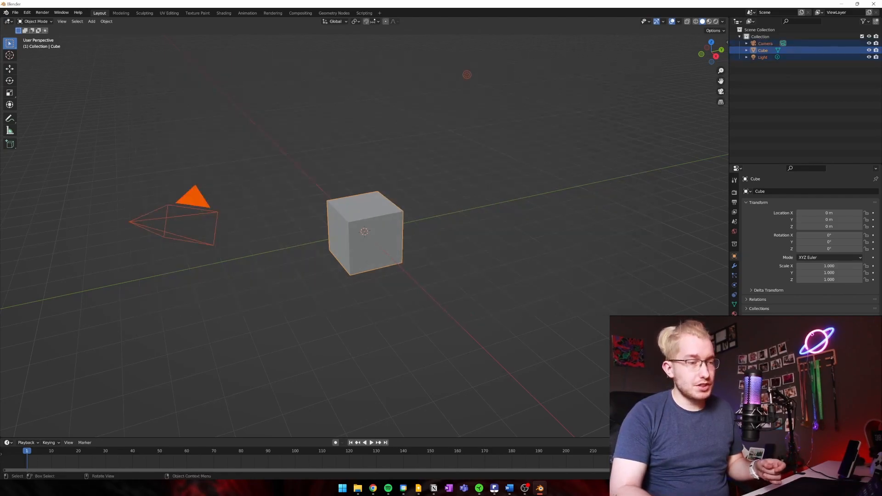
key(Delete)
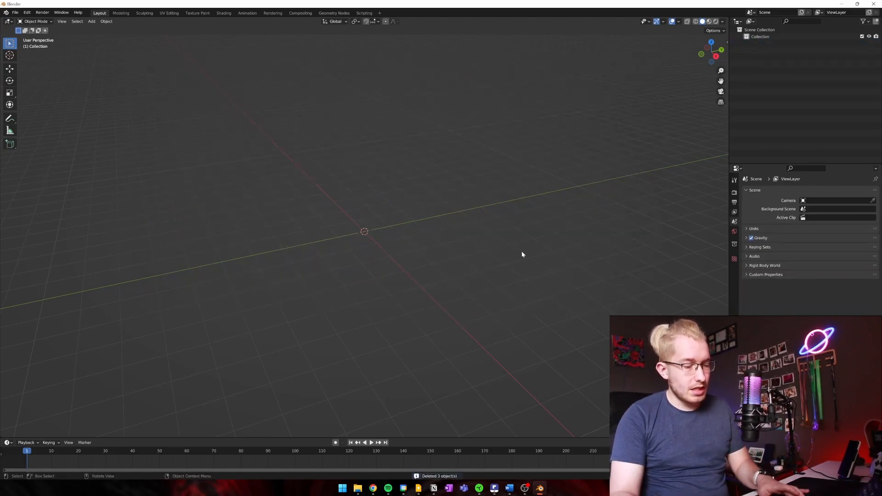
- Import the caduceus logo as a Scalable Vector Graphics file from the Desktop folder
key(F4)
mouse_move(505, 286)
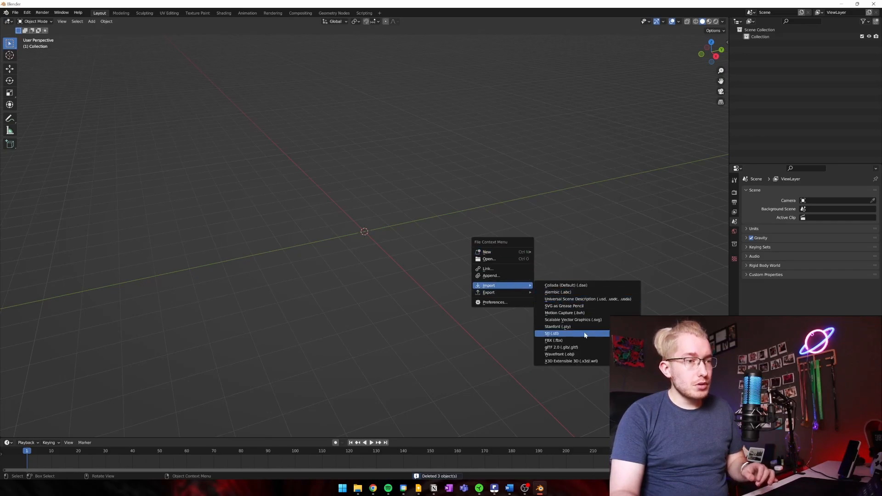
click(581, 319)
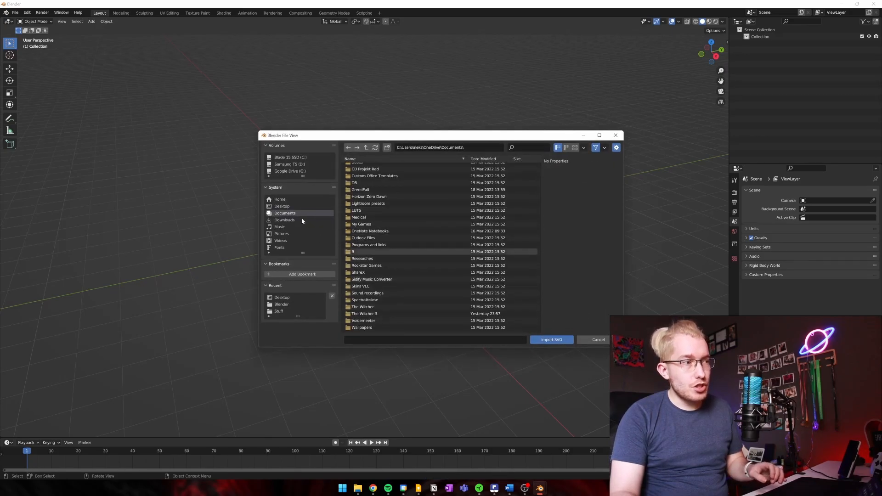
click(298, 206)
click(420, 263)
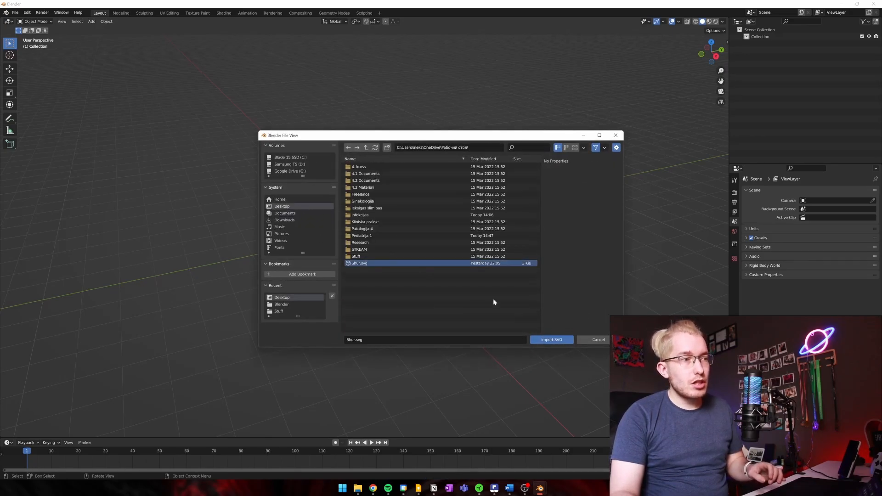
click(551, 339)
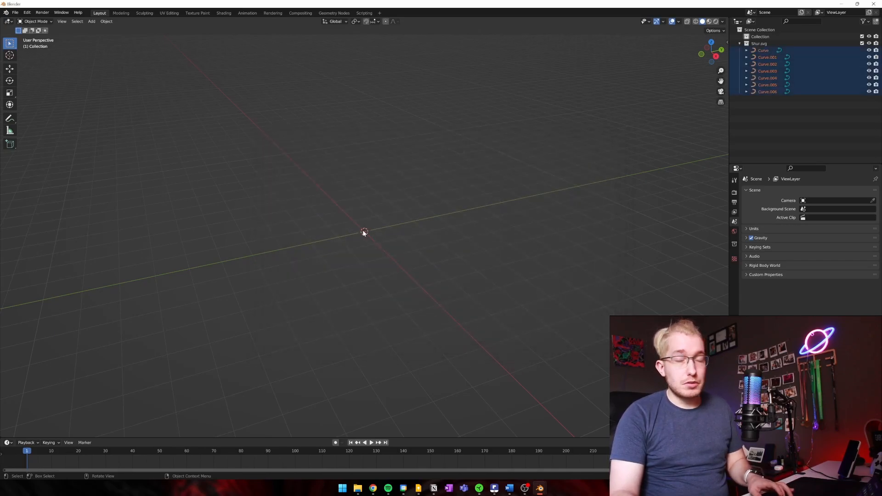
- Scale all the imported logo curves uniformly by a factor of about -205
key(s)
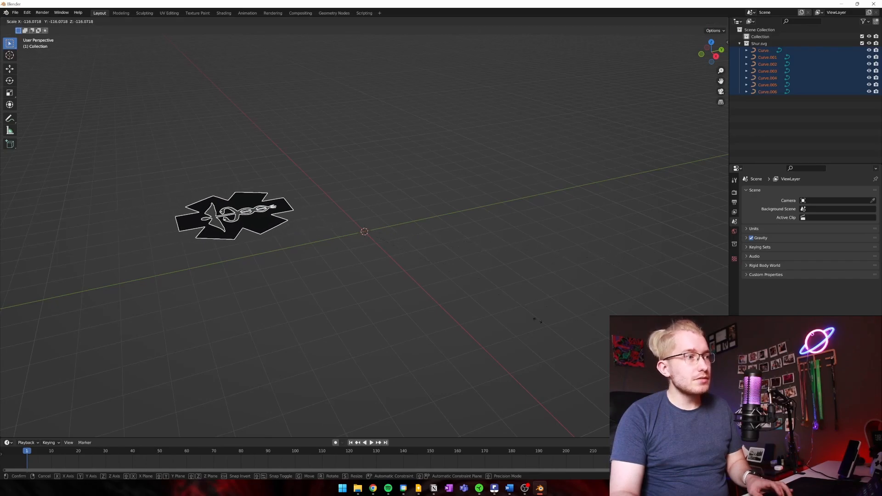
click(704, 307)
middle_drag(465, 209, 380, 248)
middle_drag(477, 253, 478, 225)
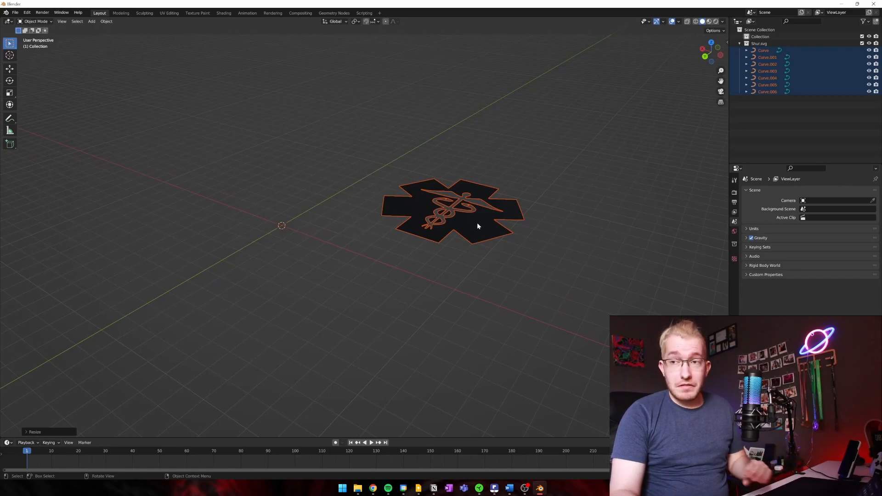
- Select all the logo curves and extrude them through the curve geometry settings to give the flat logo thickness
click(503, 211)
drag(385, 158, 518, 251)
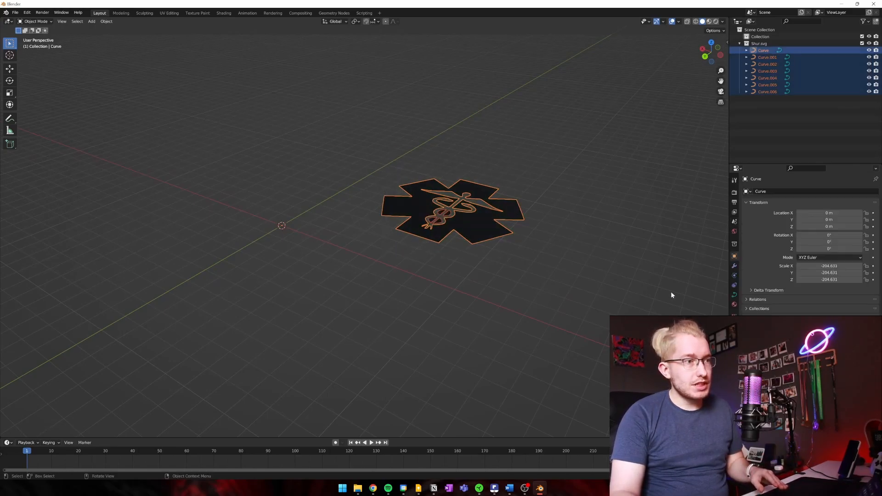
click(734, 295)
click(746, 302)
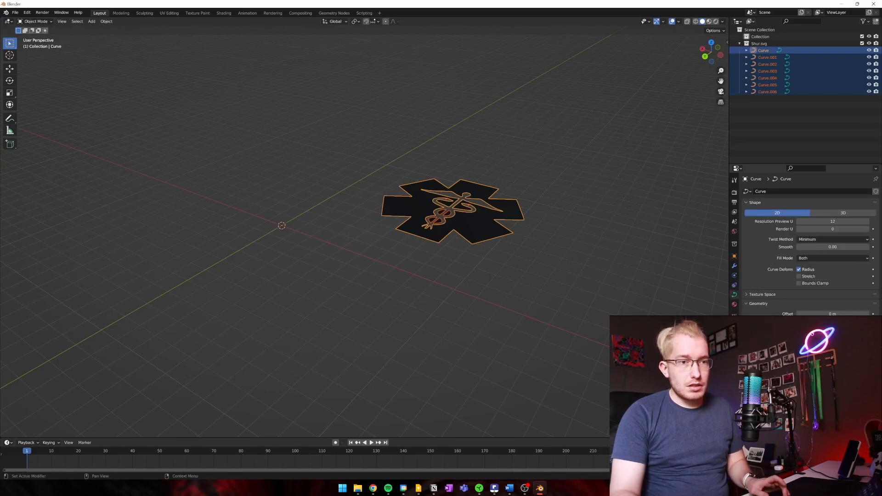
drag(832, 322, 839, 322)
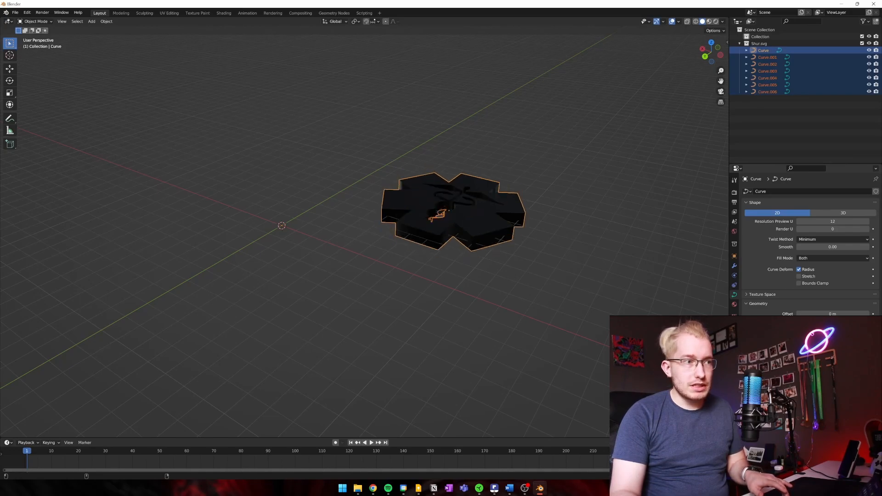
- Set the base color of the logo's SVGMat.001 material to hex 25139E
click(734, 304)
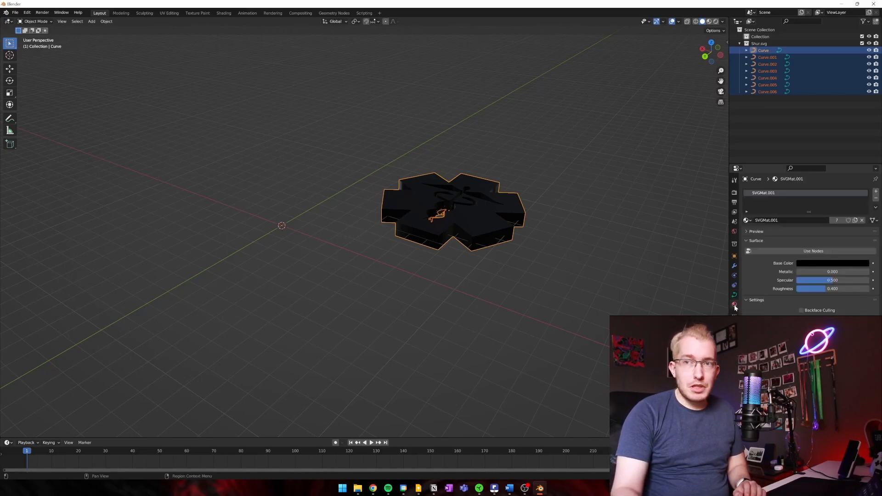
click(811, 263)
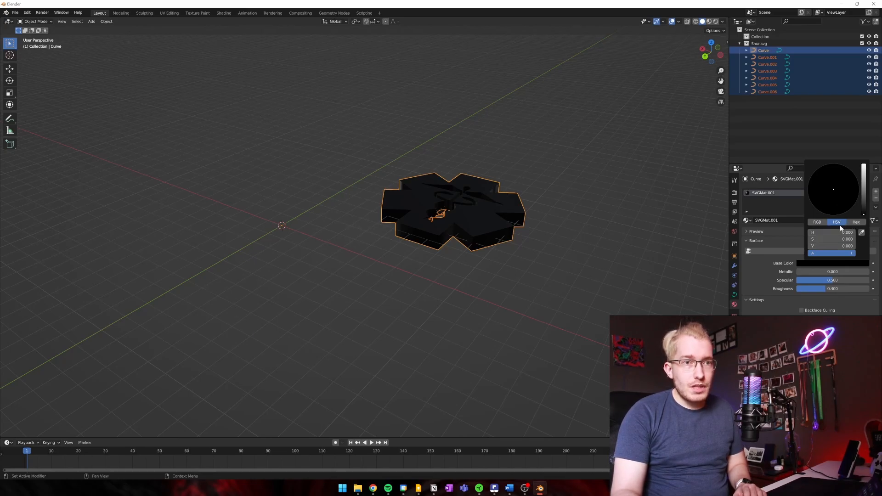
click(856, 223)
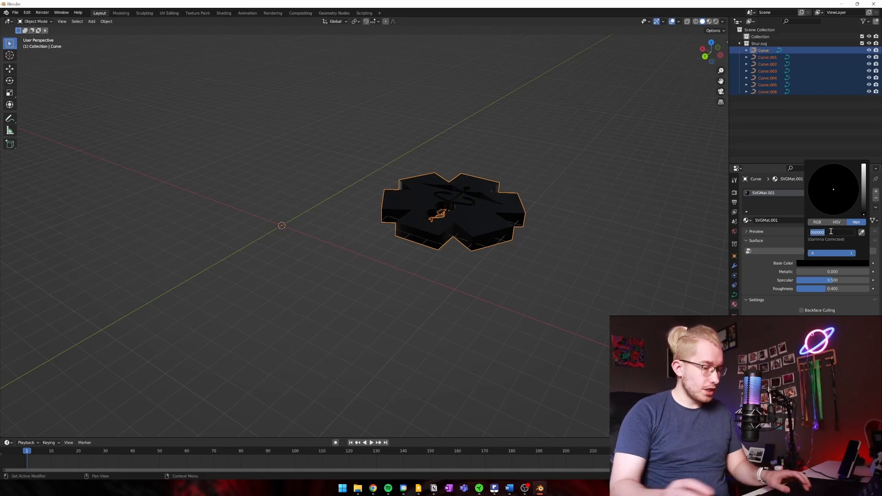
text(2)
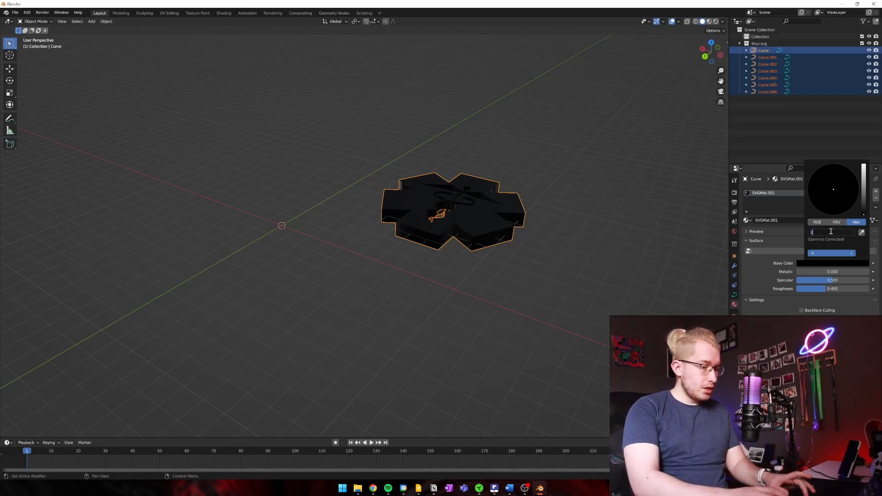
text(5139E)
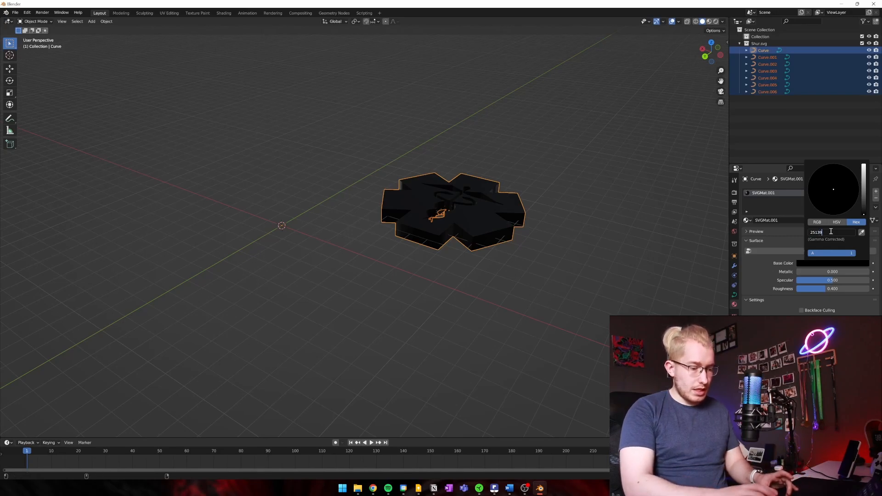
key(Return)
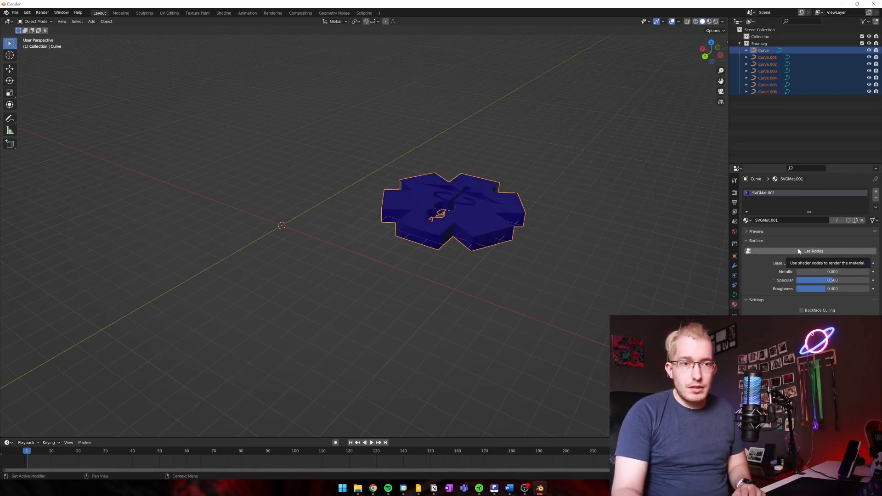
- Enable nodes for the logo material, change its surface to Glass BSDF and set the roughness to about 0.797
click(785, 251)
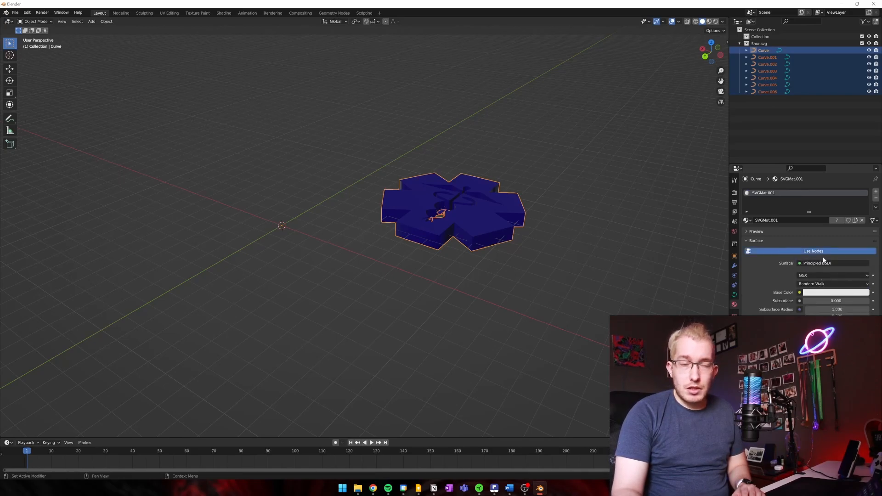
click(821, 263)
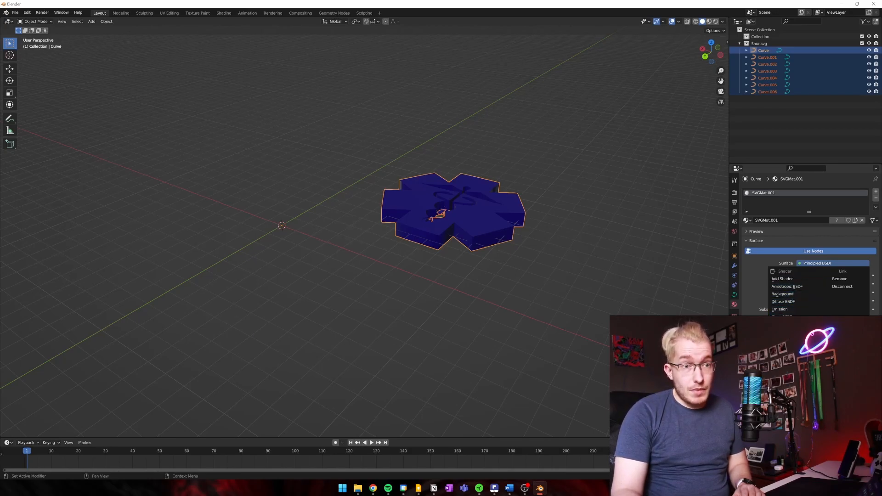
click(790, 316)
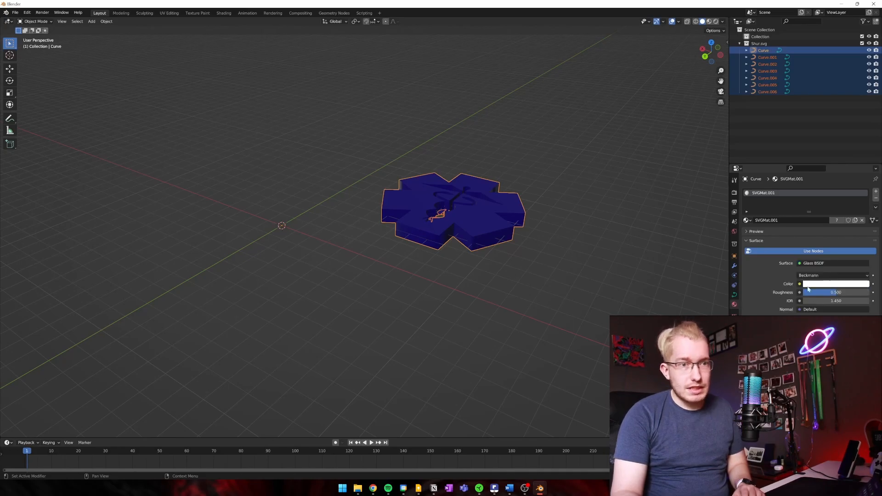
drag(822, 292, 825, 292)
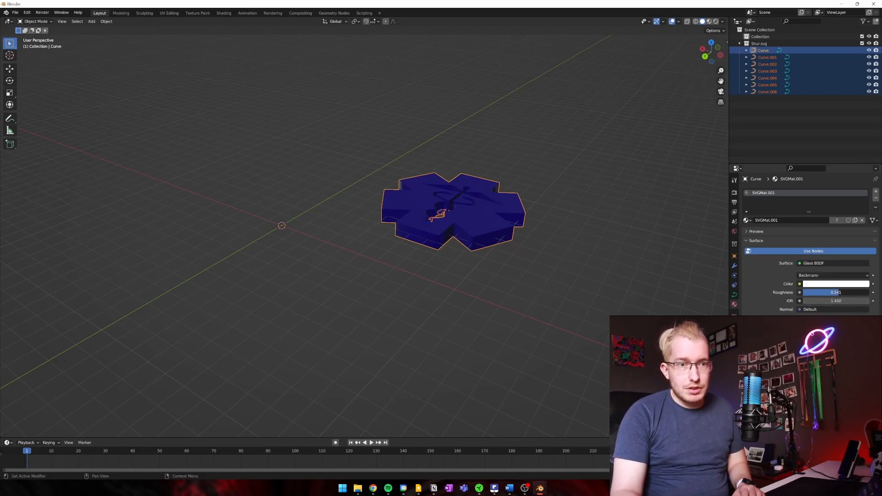
click(660, 262)
mouse_move(632, 251)
middle_down()
mouse_move(594, 237)
mouse_move(620, 248)
middle_up()
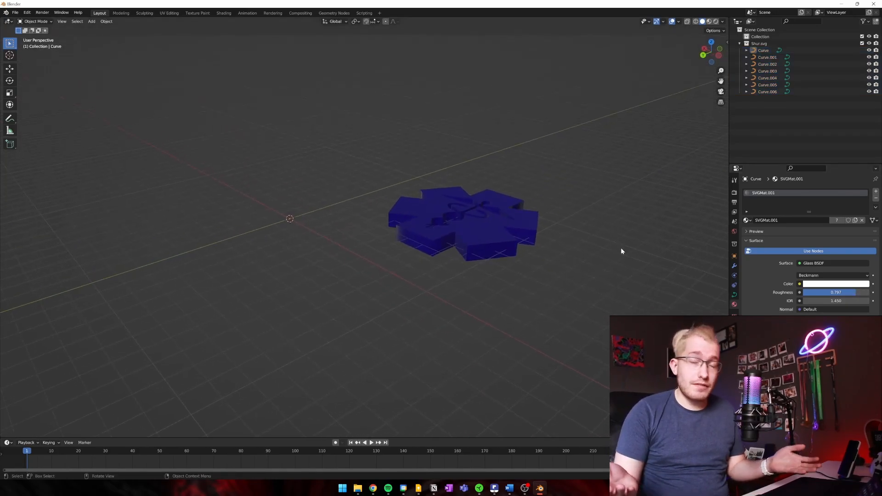
- Select all the logo curves and rotate them about -90.5° around the global X axis so the logo stands upright
drag(334, 132, 596, 317)
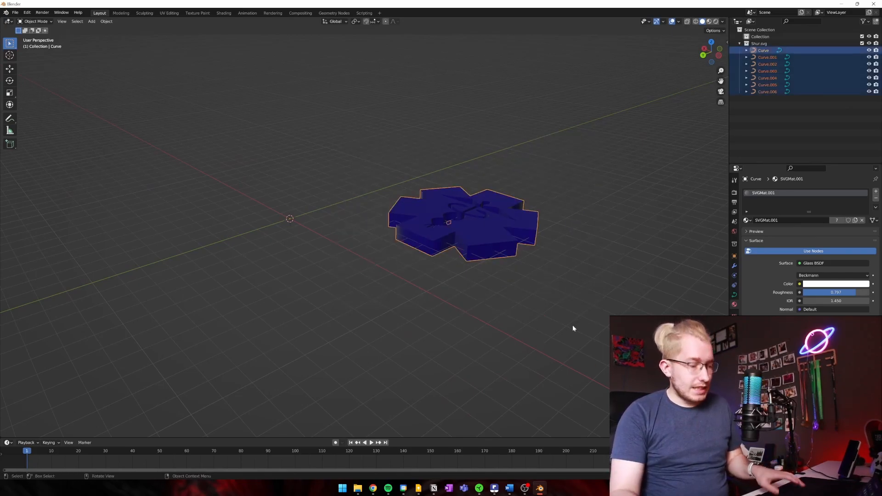
key(r)
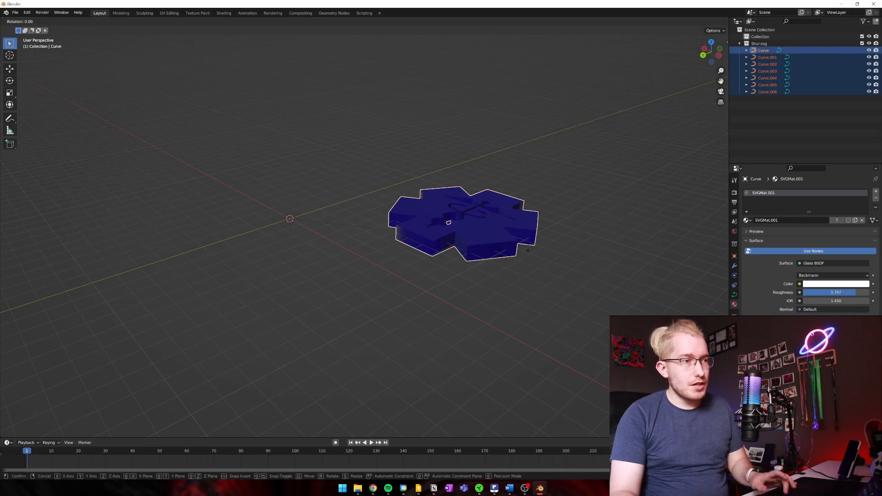
key(x)
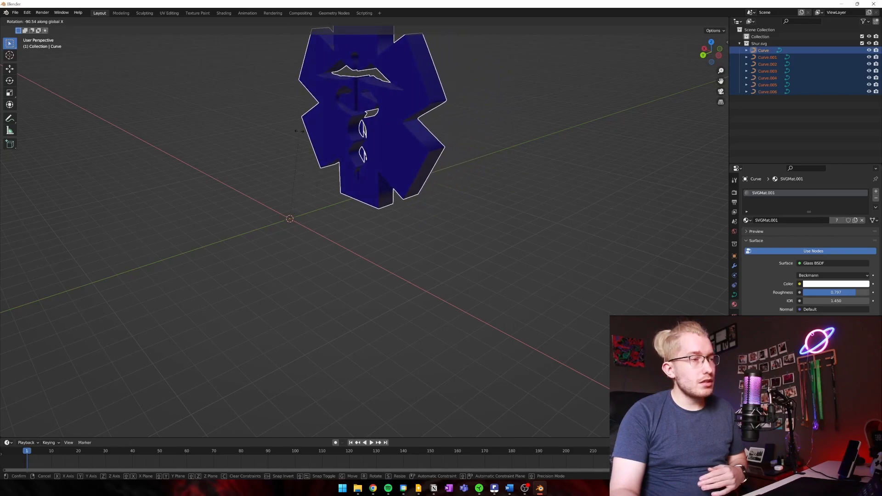
click(297, 131)
- Add a mesh plane at the origin and scale it up uniformly by a factor of about 23.2 as a floor
middle_drag(345, 228, 449, 242)
scroll(495, 248, down, 5)
middle_drag(382, 290, 396, 292)
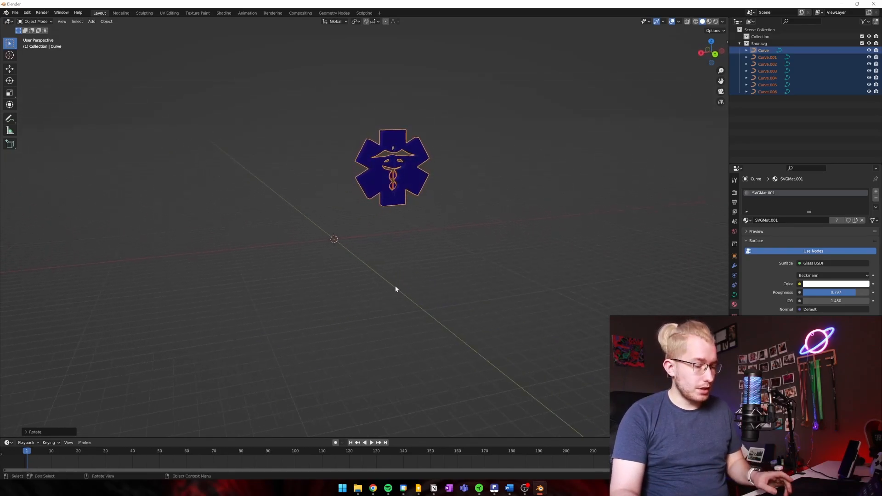
key(shift+a)
mouse_move(395, 287)
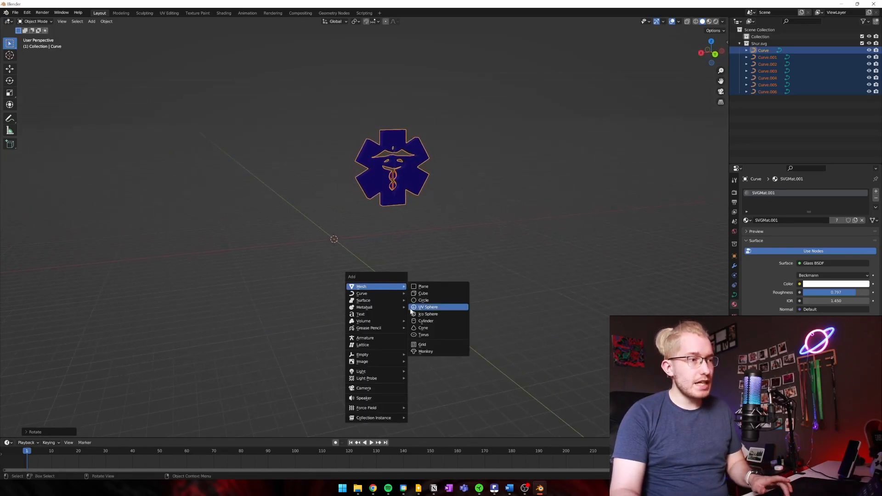
click(425, 286)
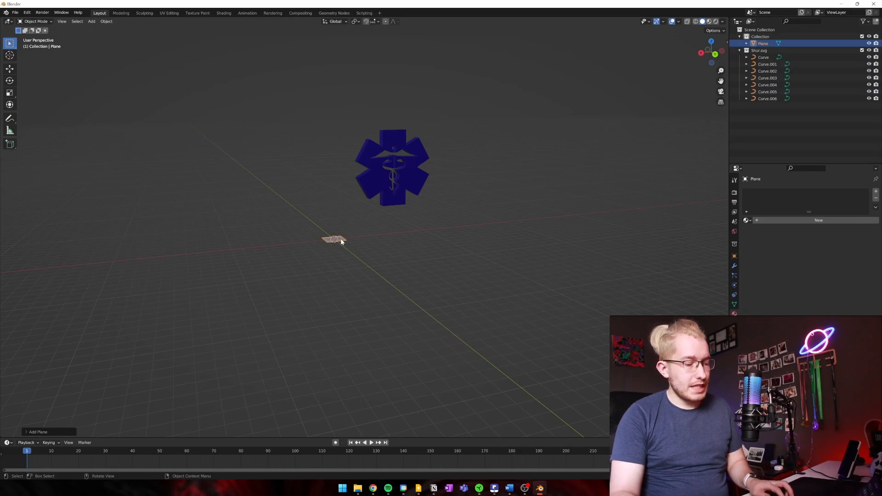
key(s)
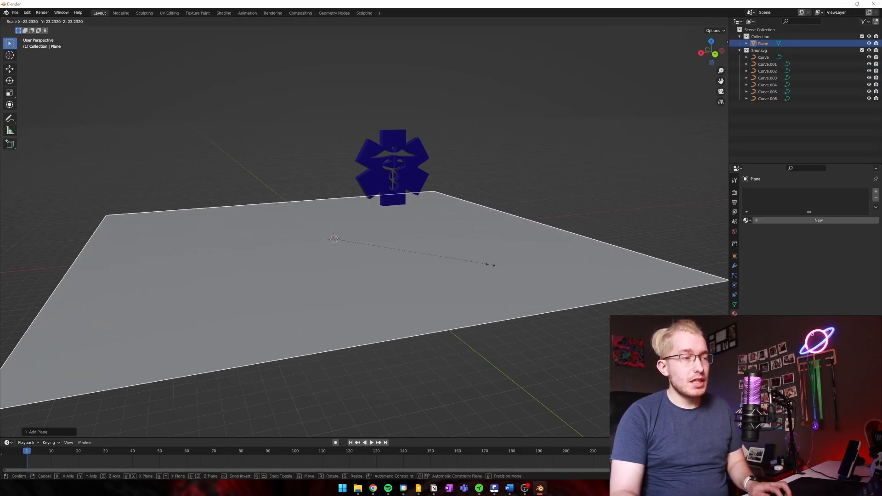
click(490, 265)
- Extrude the plane's edge behind the logo straight up along the global Z axis to form a tall back wall
middle_drag(430, 262, 375, 277)
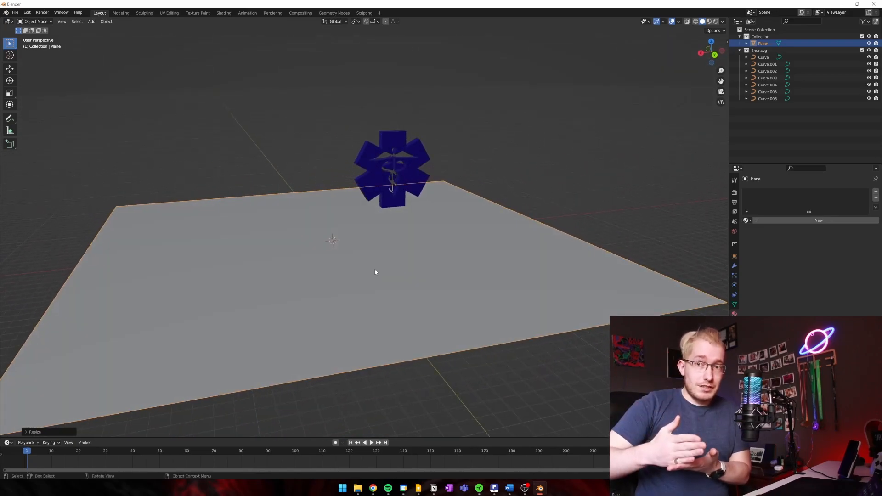
middle_drag(210, 258, 342, 329)
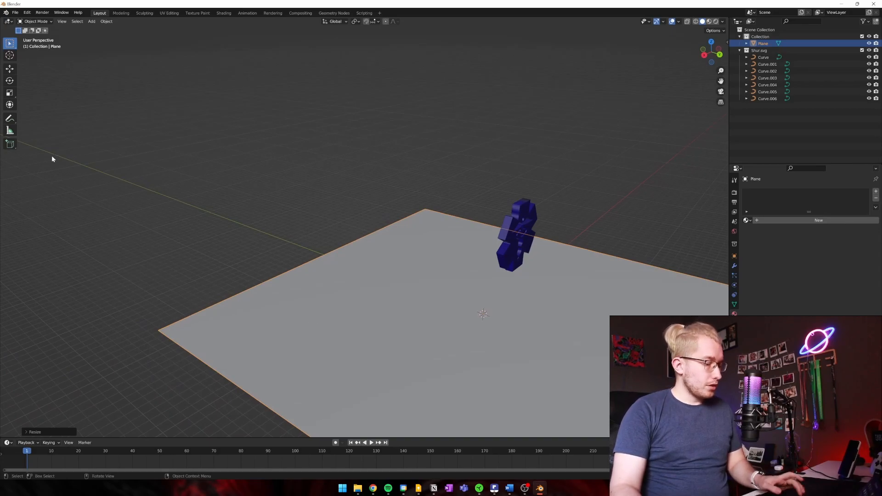
key(Tab)
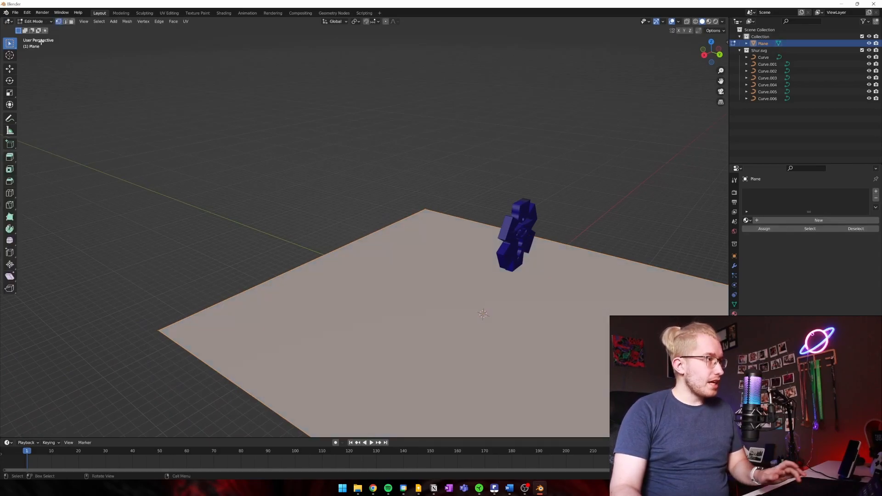
click(66, 23)
click(231, 295)
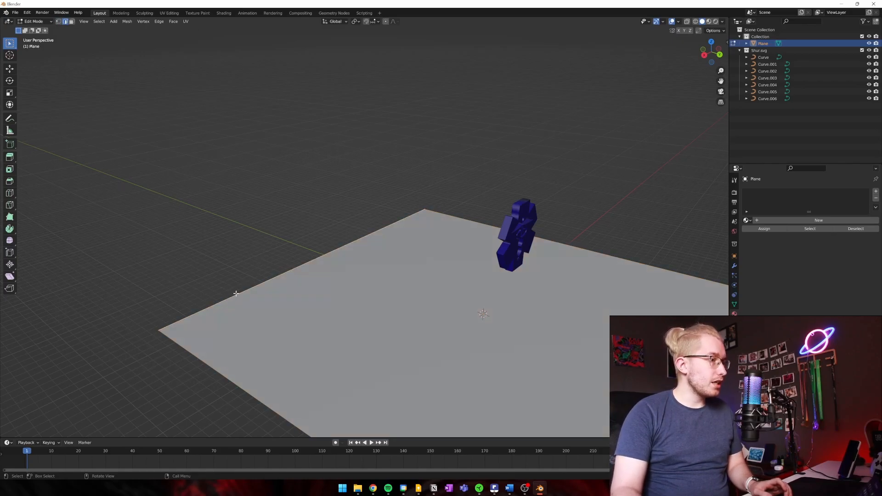
key(g)
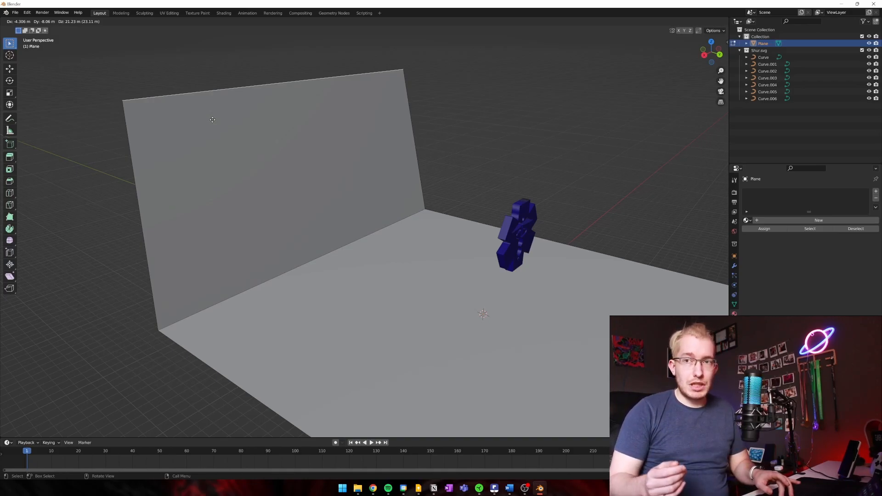
key(z)
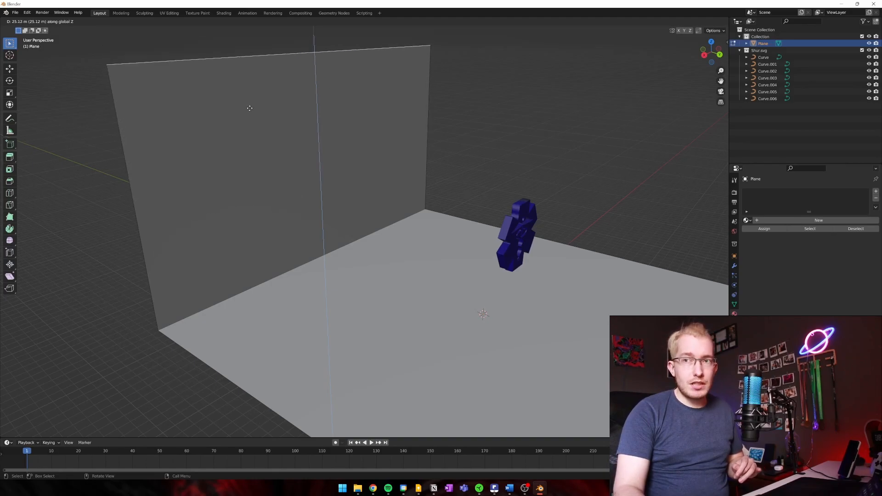
click(266, 73)
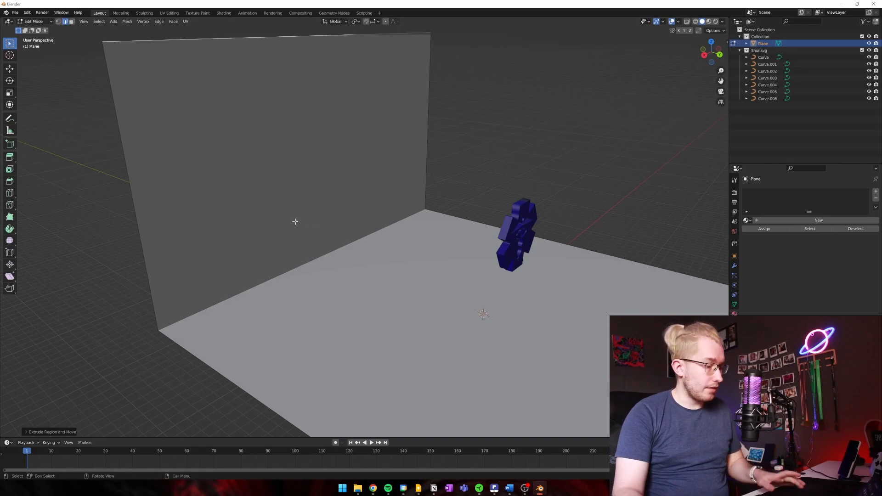
key(Tab)
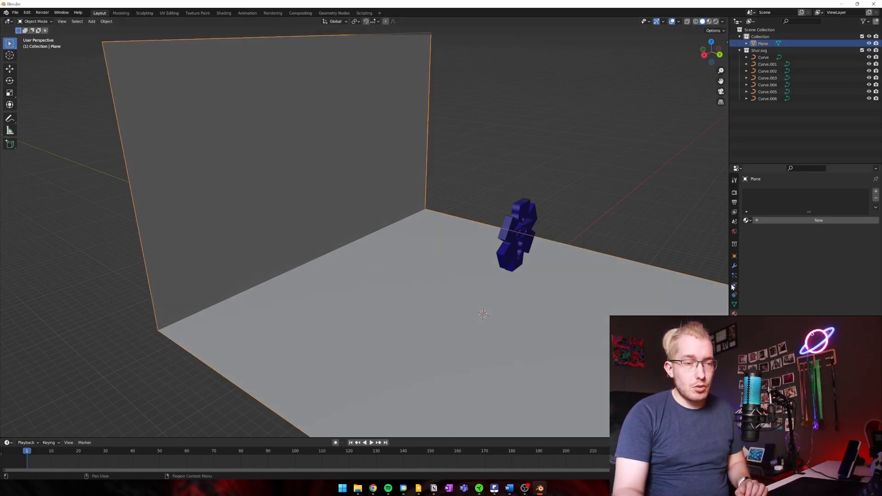
- Add a Bevel modifier to the backdrop plane with an amount of 0.54 m and 100 segments
click(734, 268)
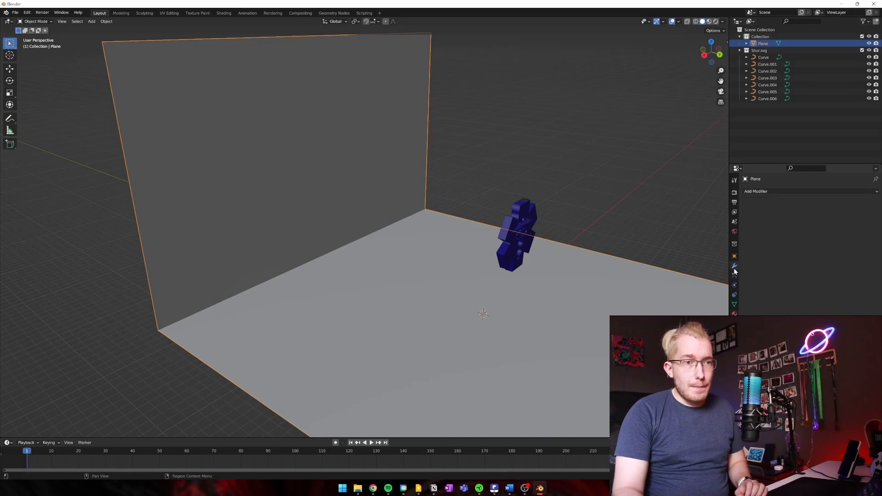
click(767, 192)
click(741, 218)
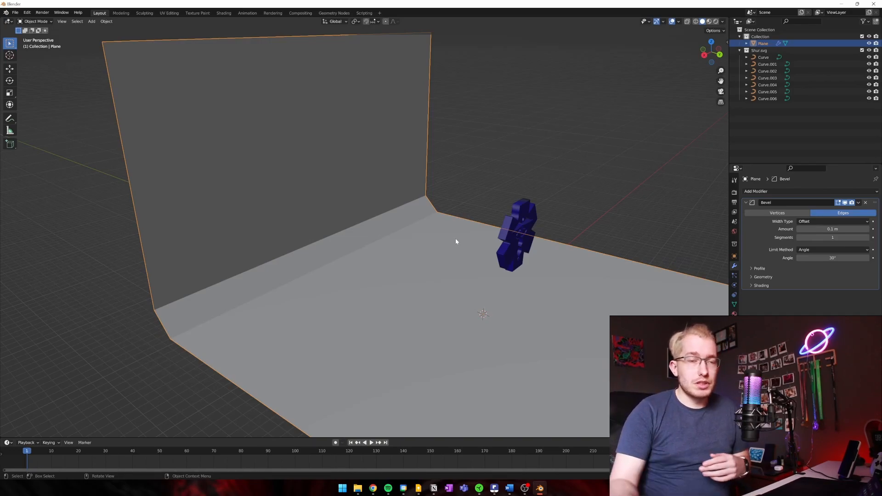
drag(813, 228, 834, 229)
middle_drag(601, 248, 561, 230)
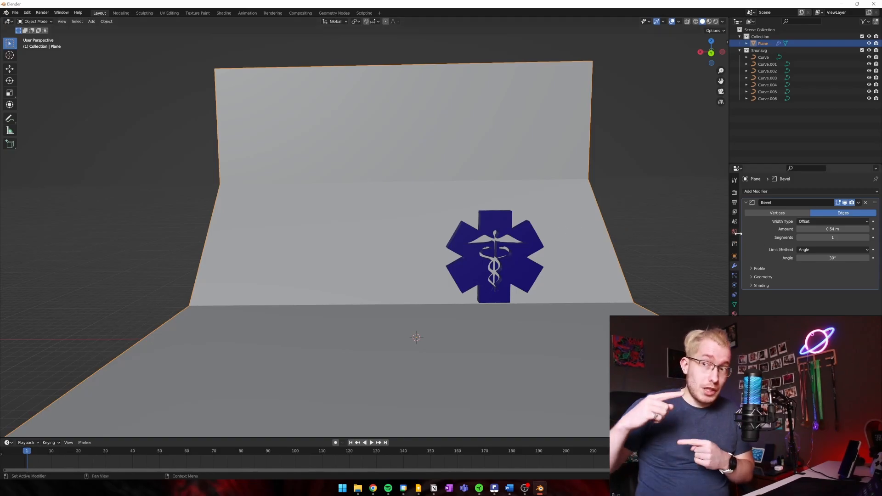
click(804, 237)
text(100)
key(Return)
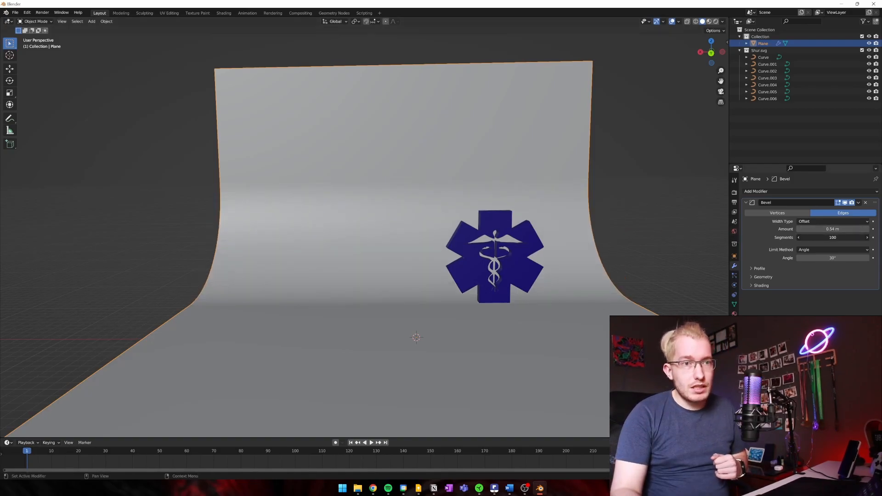
- Preview the logo and backdrop in rendered shading, return to solid shading and deselect the backdrop
middle_drag(593, 252, 527, 264)
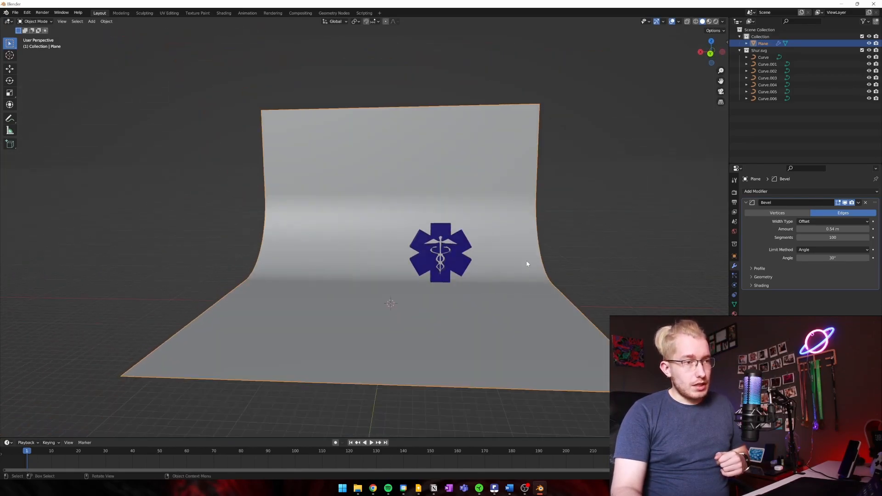
click(715, 22)
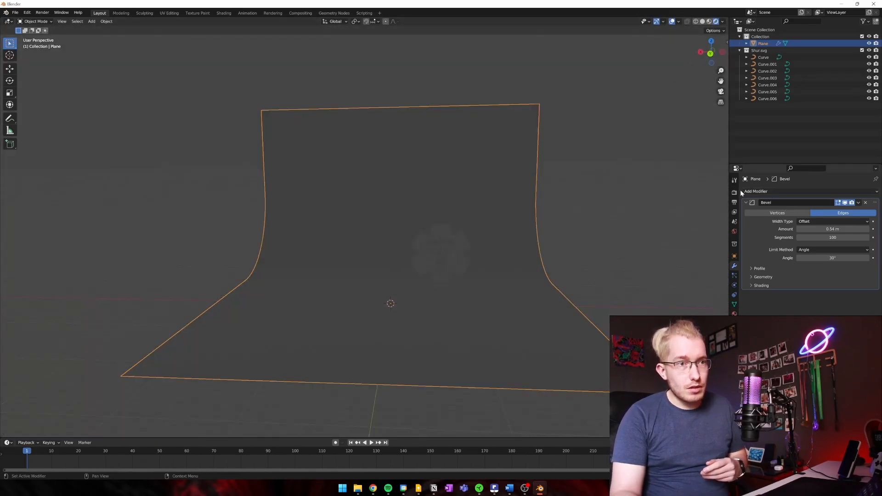
middle_drag(463, 258, 500, 265)
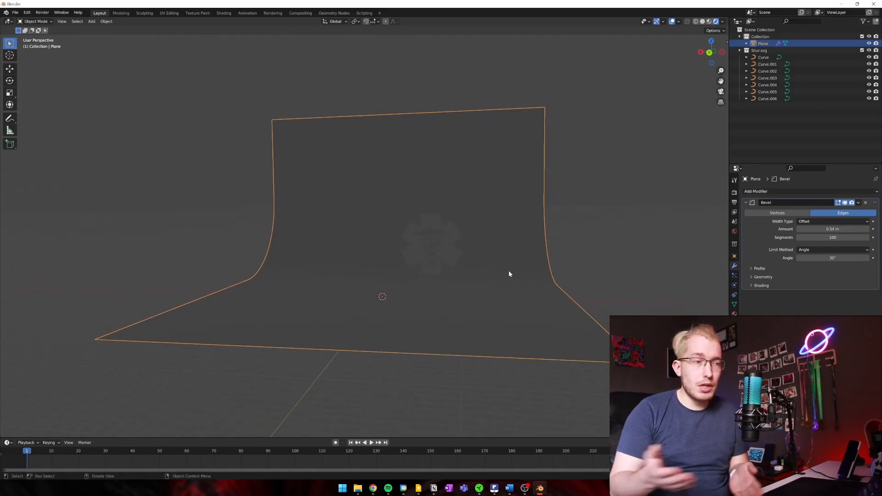
click(701, 23)
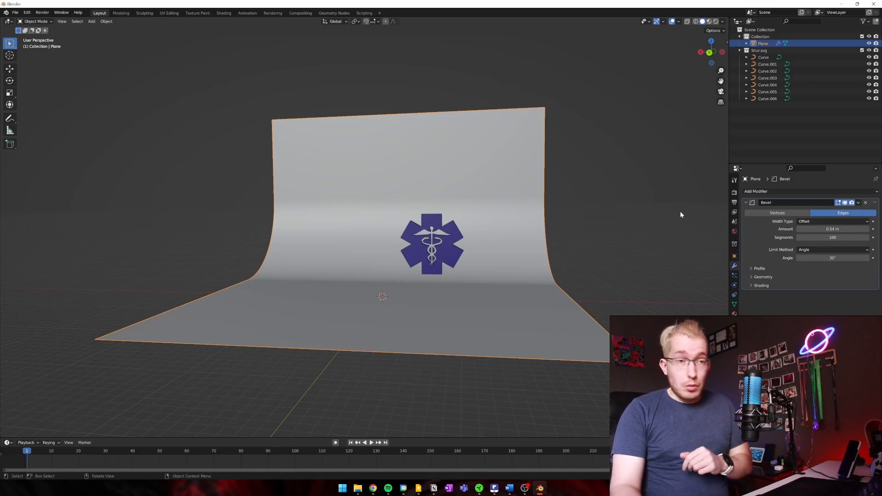
click(634, 285)
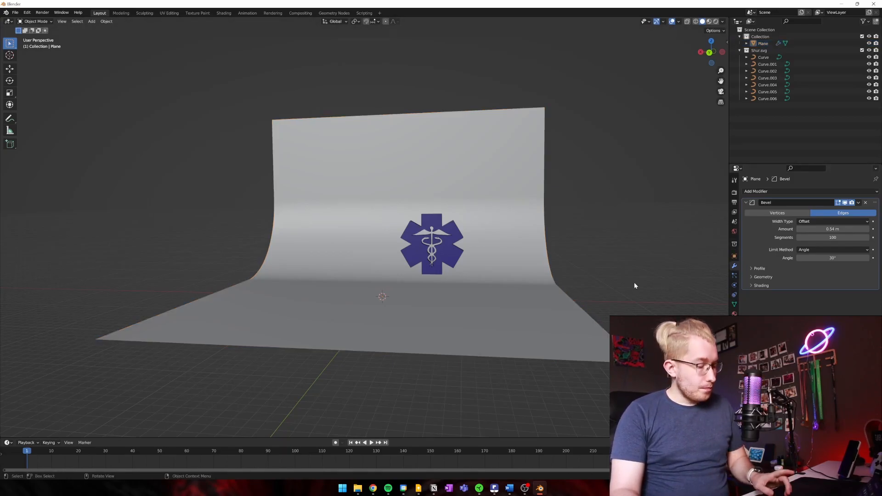
- Add a second mesh plane and move it out beyond the side edge of the backdrop
key(shift+a)
mouse_move(635, 284)
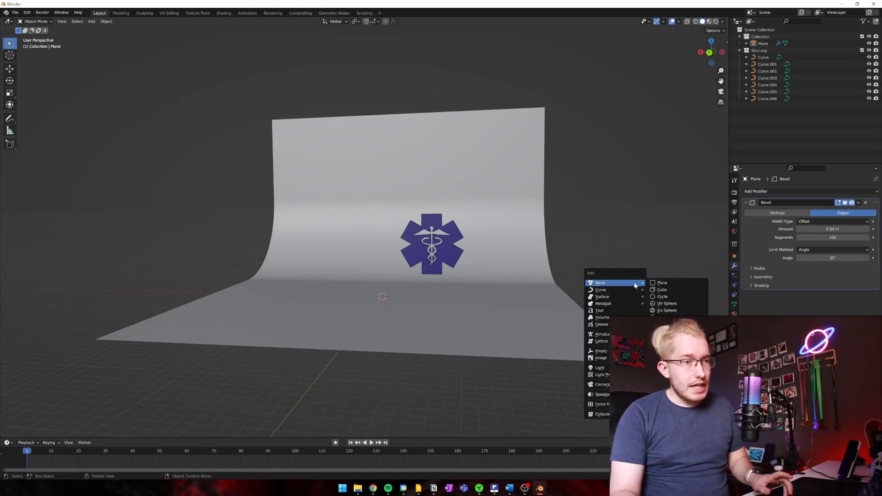
click(662, 282)
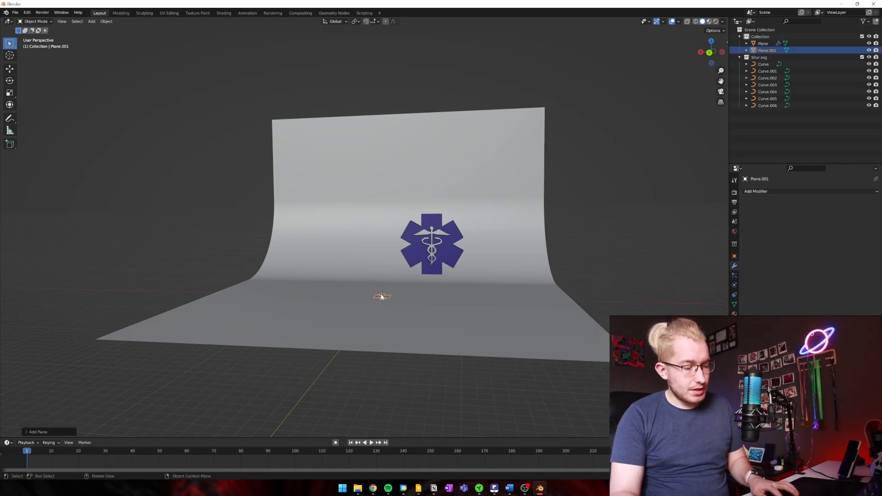
key(g)
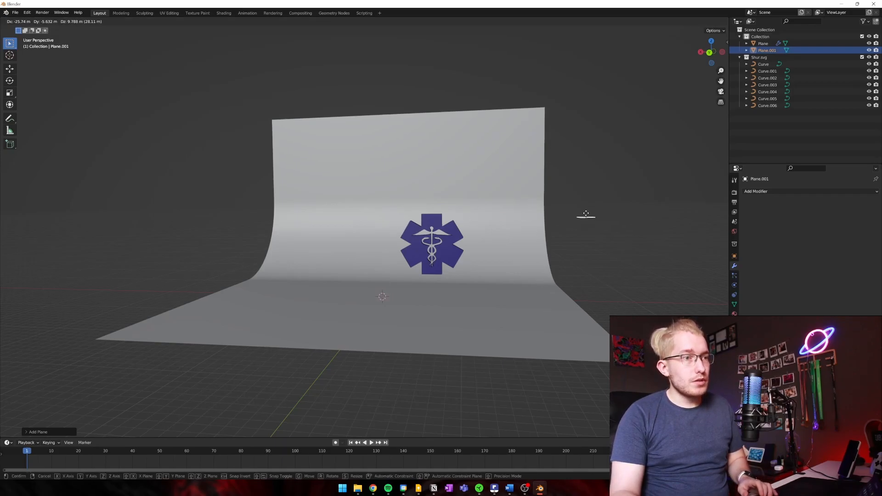
click(629, 268)
- Move the new plane back in over the floor so it sits close beside the logo
middle_drag(629, 269, 547, 293)
scroll(412, 327, down, 3)
middle_drag(413, 327, 482, 315)
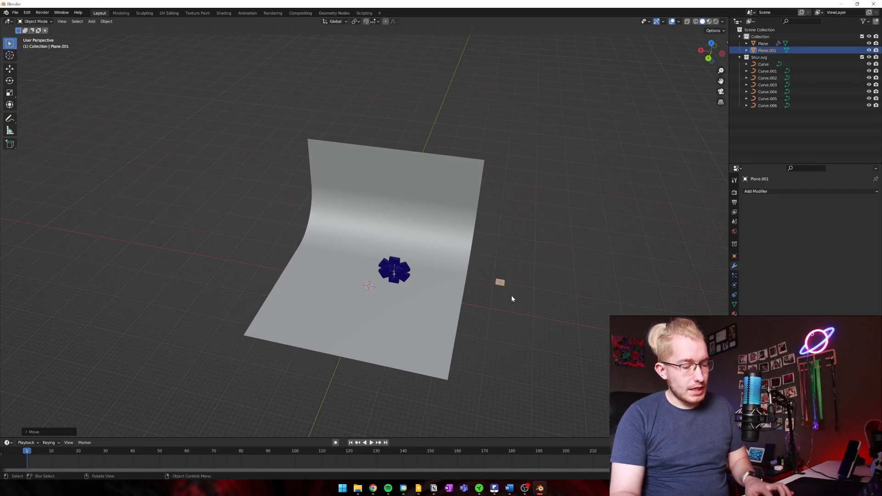
key(g)
click(437, 286)
- Rotate the small plane until it stands nearly upright beside the logo and scale it up uniformly by about 1.98
middle_drag(436, 291, 445, 265)
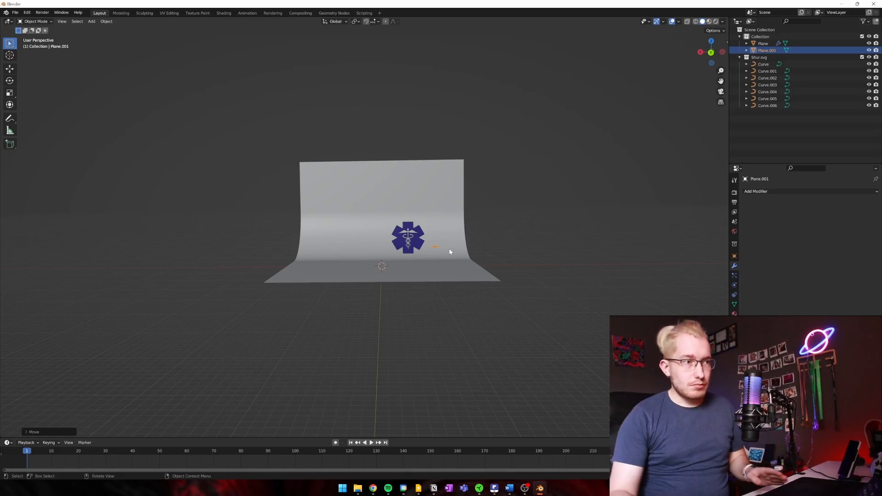
middle_drag(434, 247, 432, 253)
scroll(432, 252, down, 1)
scroll(431, 252, up, 3)
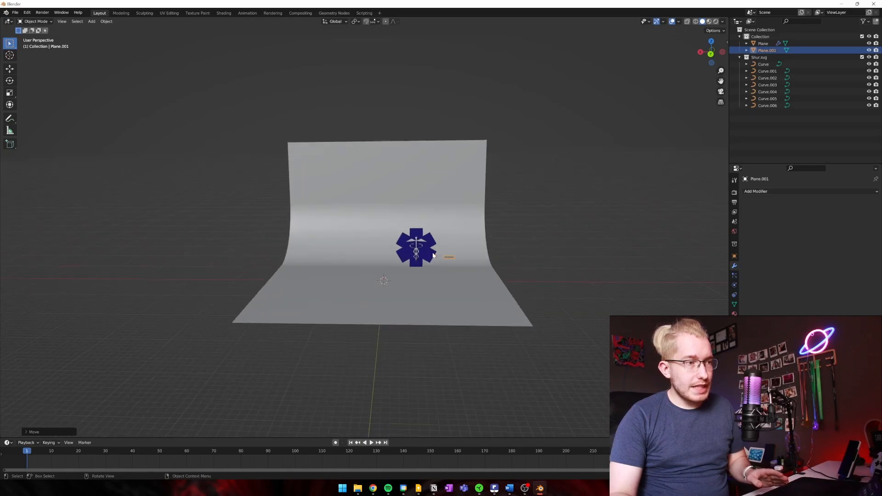
mouse_move(478, 276)
middle_down()
mouse_move(457, 289)
mouse_move(482, 282)
middle_up()
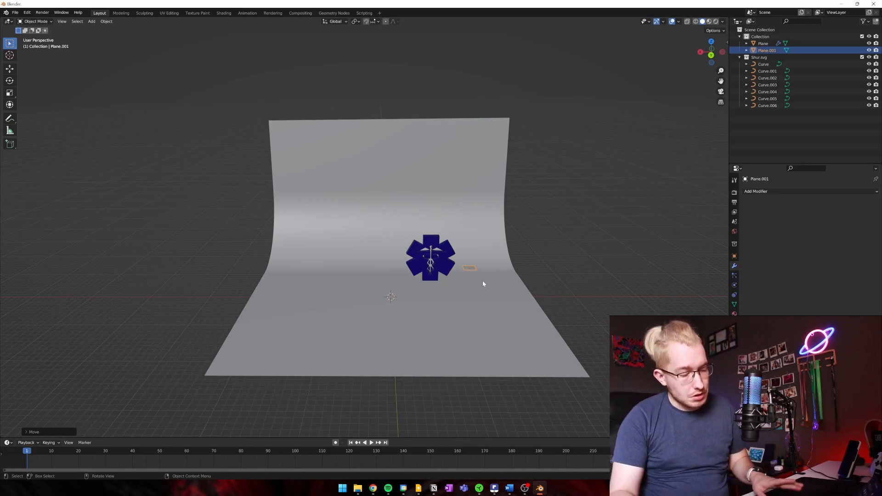
key(r)
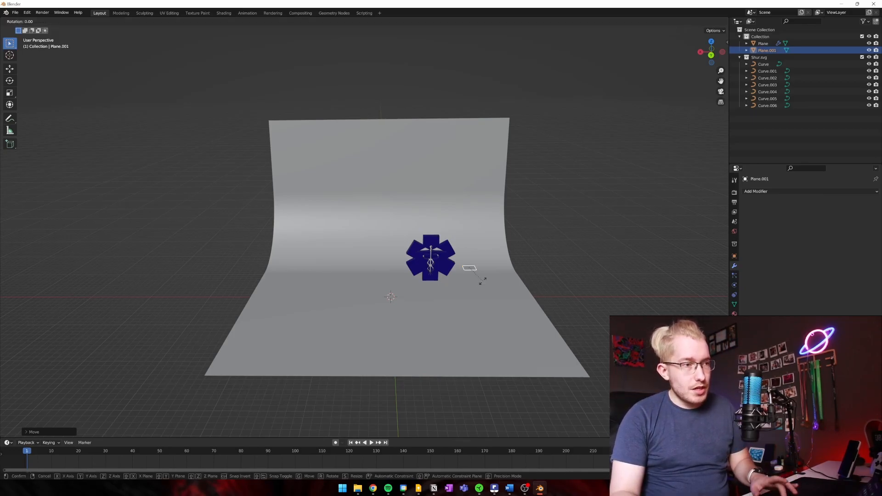
click(432, 289)
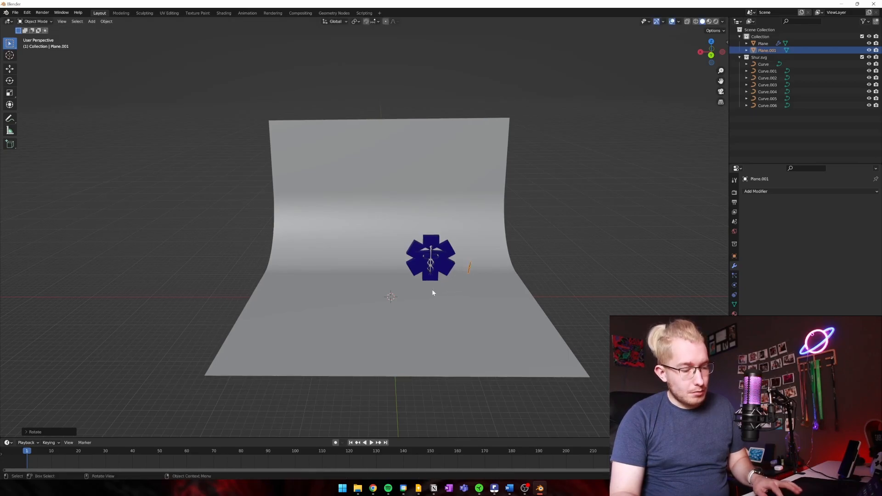
key(s)
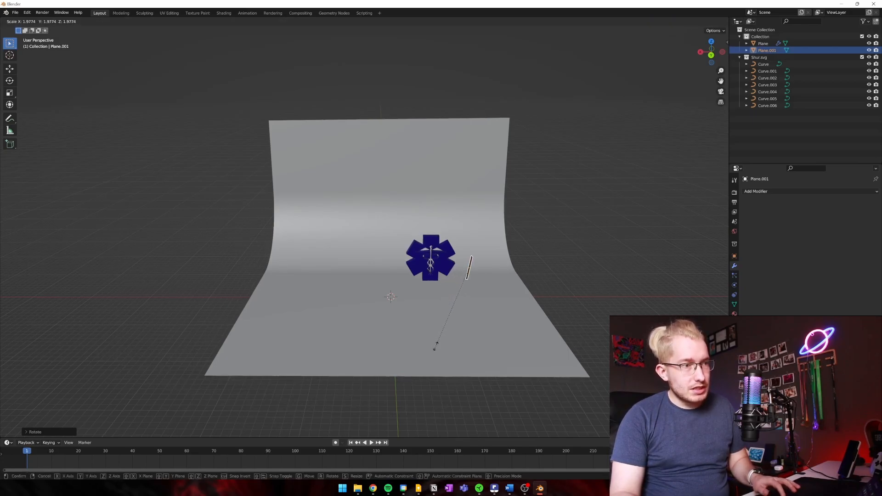
click(435, 345)
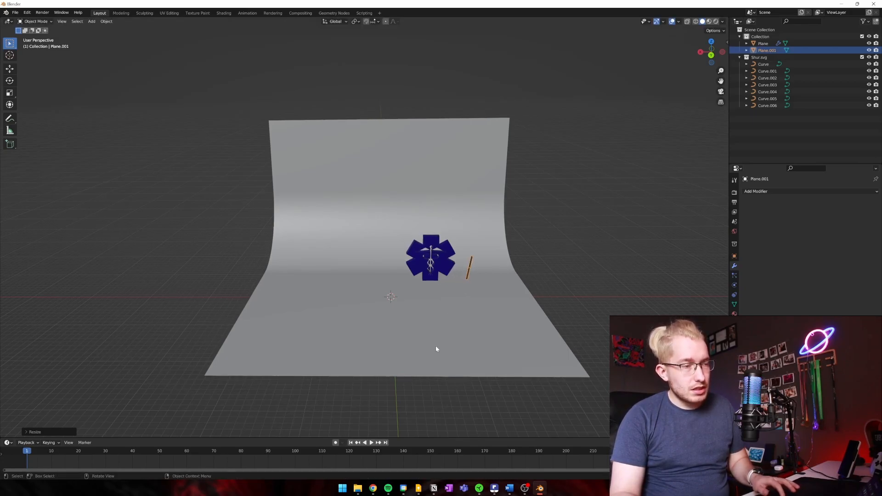
- Give the small plane a new material with an Emission surface and a strength of 180.1
click(735, 313)
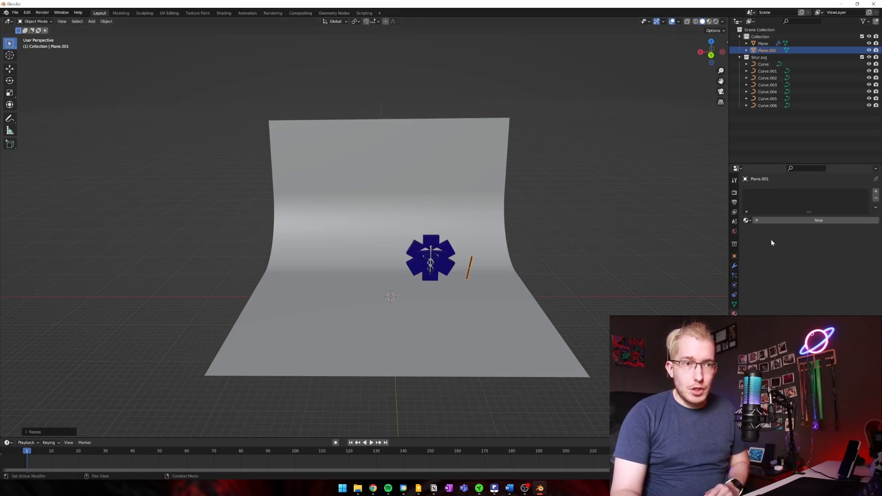
click(776, 221)
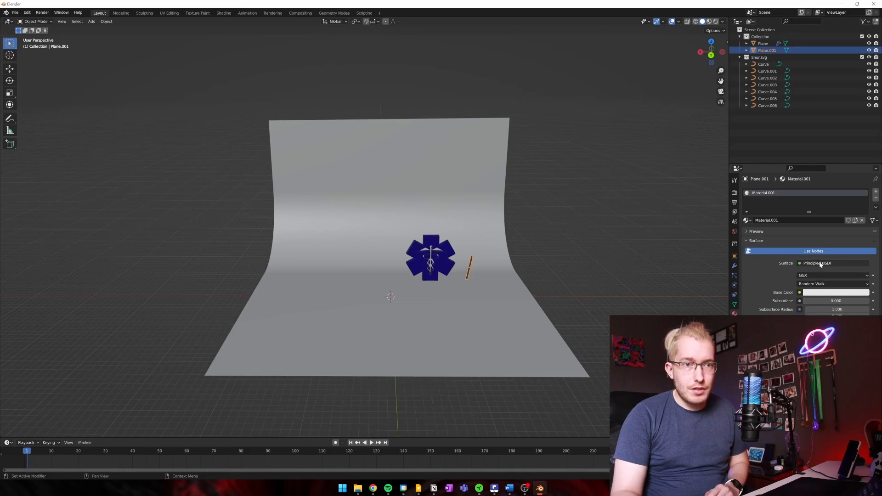
click(814, 263)
click(780, 309)
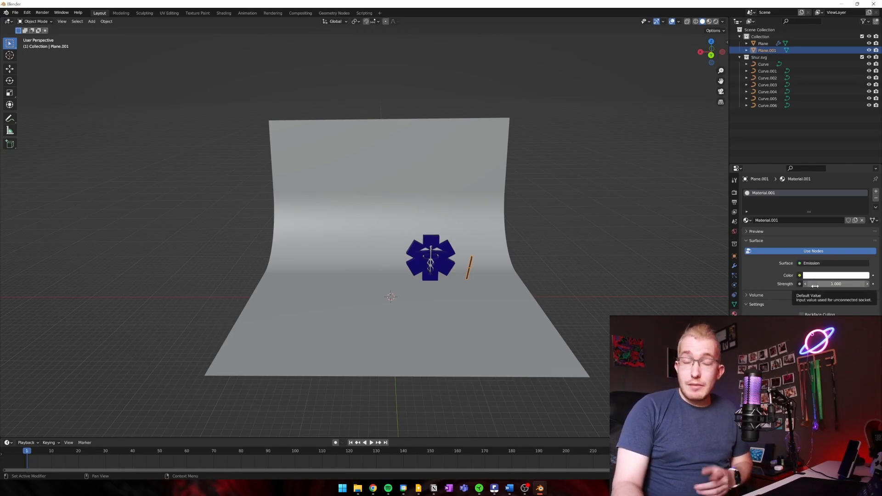
drag(814, 285, 859, 284)
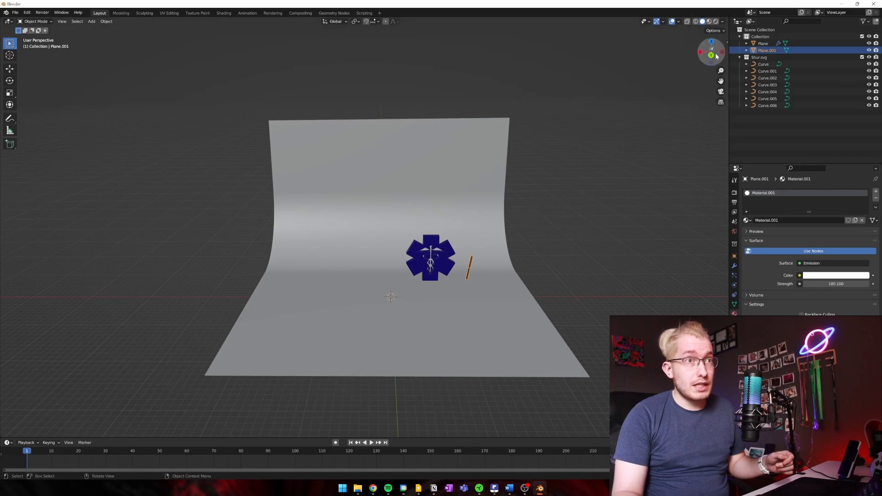
- Set the render engine to Cycles with GPU Compute as the device
click(733, 193)
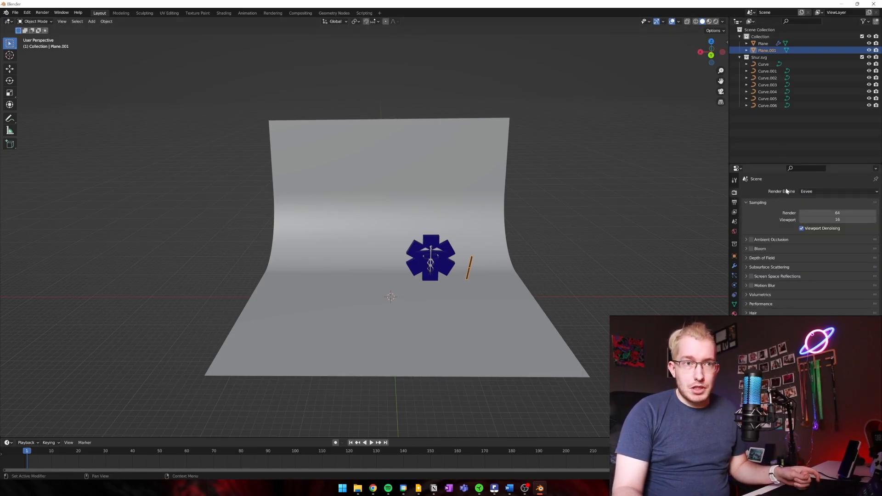
click(816, 190)
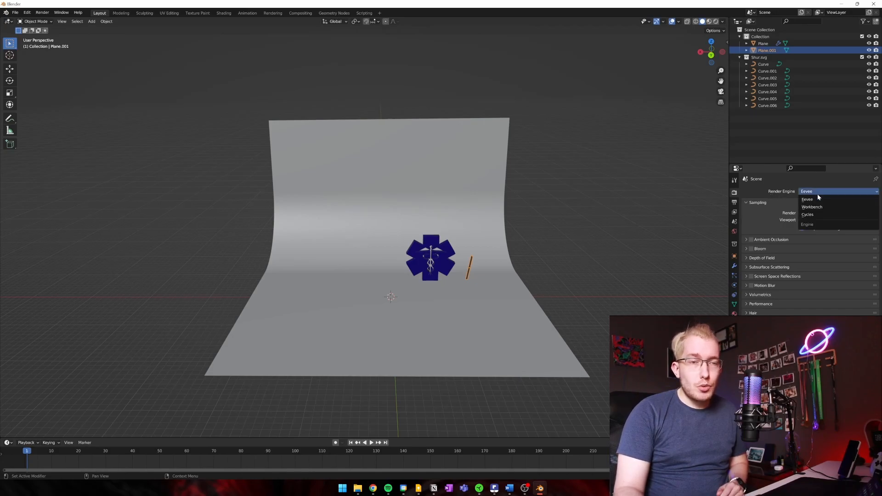
click(822, 215)
click(813, 209)
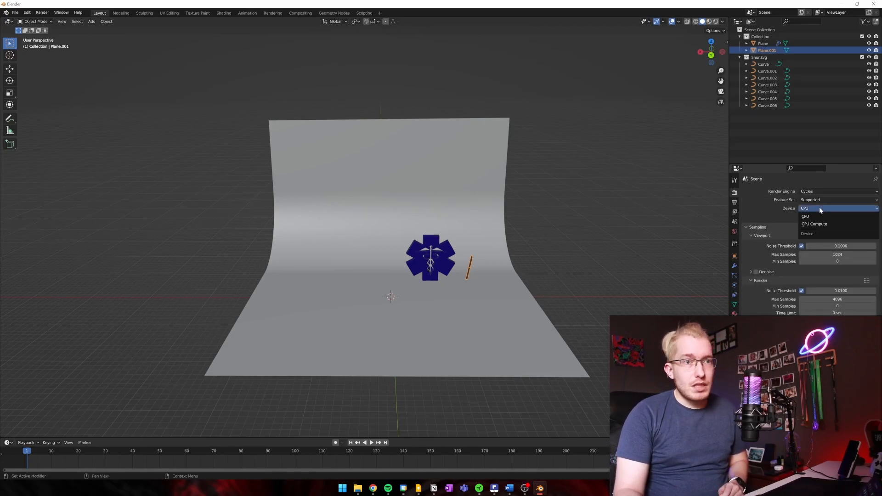
click(814, 224)
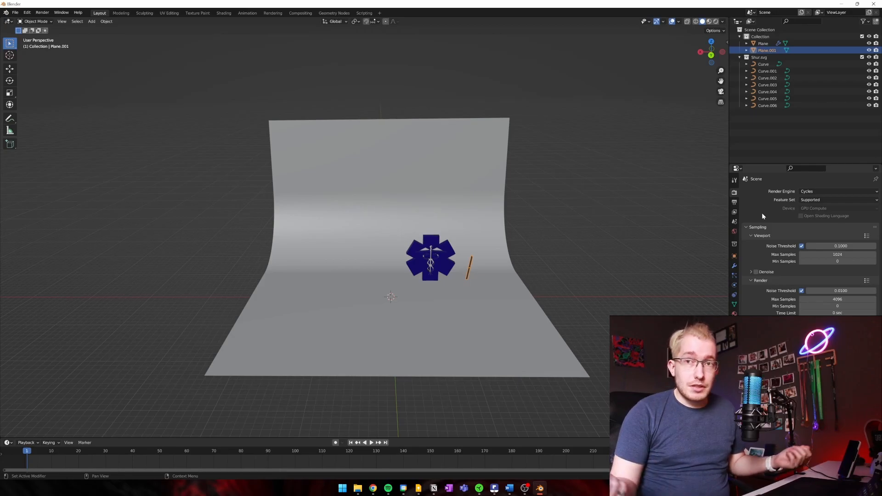
- Show the scene in rendered shading and set the light plane's emission strength to 161
click(715, 21)
mouse_move(545, 262)
middle_down()
mouse_move(540, 240)
mouse_move(543, 247)
middle_up()
scroll(544, 247, up, 3)
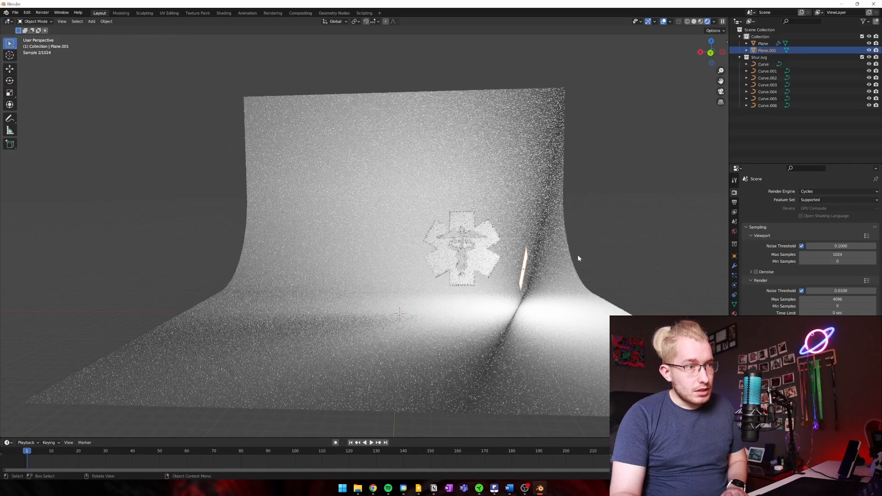
click(734, 313)
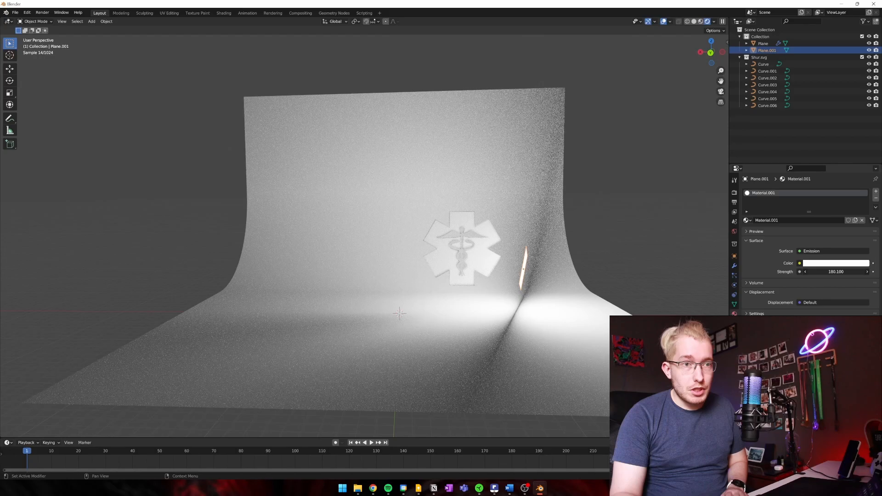
drag(841, 272, 831, 273)
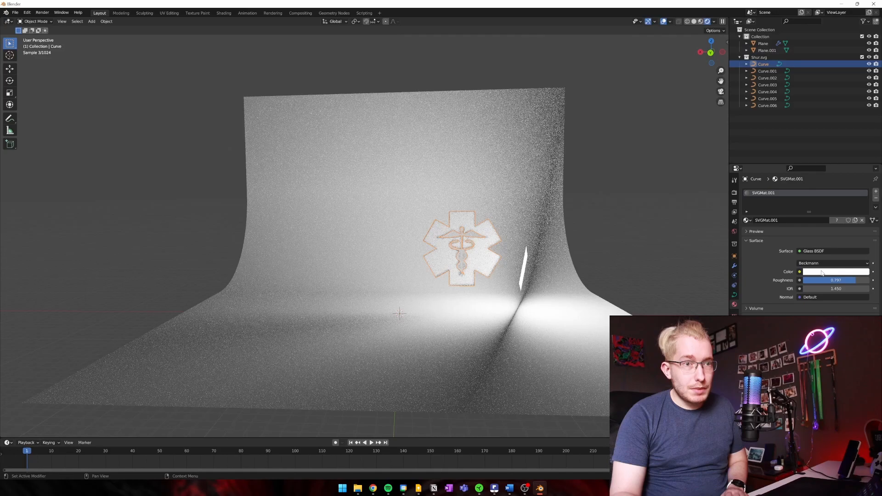
- Set the logo's glass material to a deep blue colour with roughness 0.862 and IOR 3.750
click(822, 272)
click(834, 239)
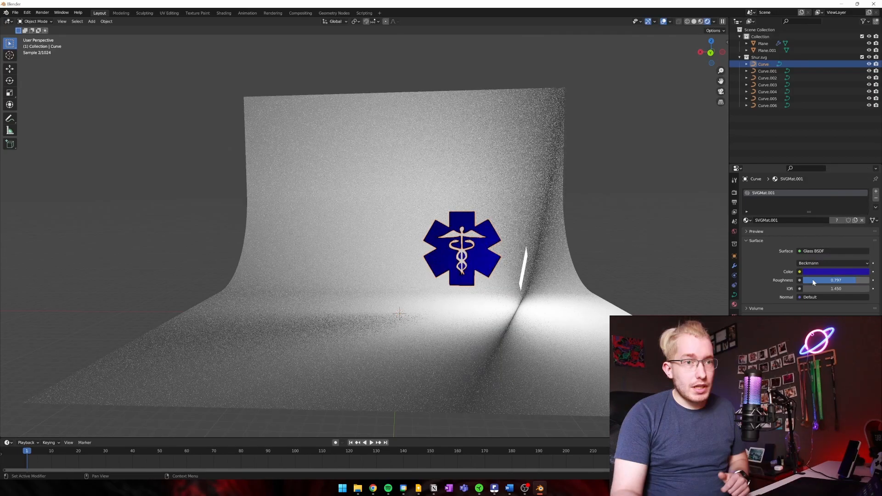
drag(812, 279, 820, 280)
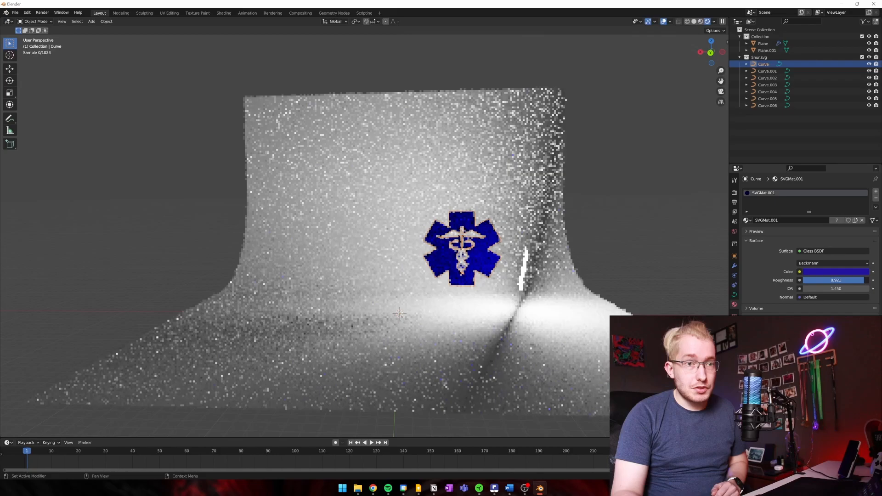
mouse_move(827, 289)
mouse_down()
mouse_move(864, 288)
mouse_move(840, 288)
mouse_up()
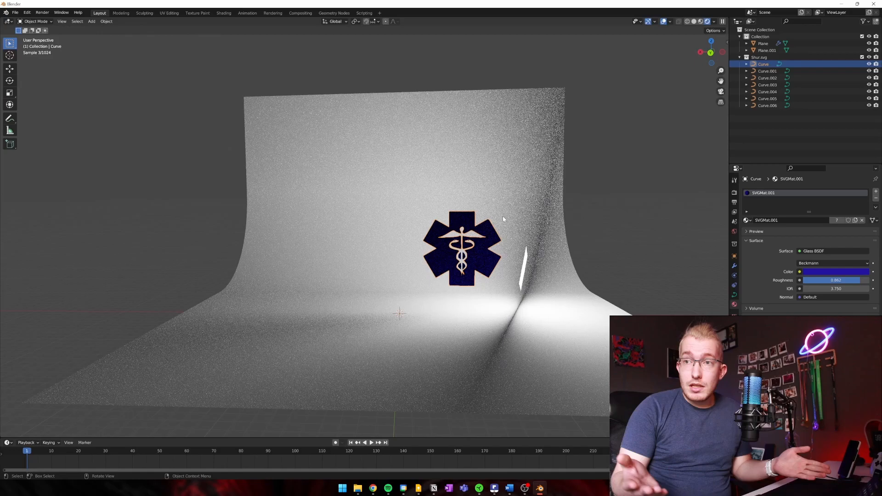
- In solid shading, move the light plane to the front side of the logo and check the lighting in rendered shading
middle_drag(500, 214, 876, 33)
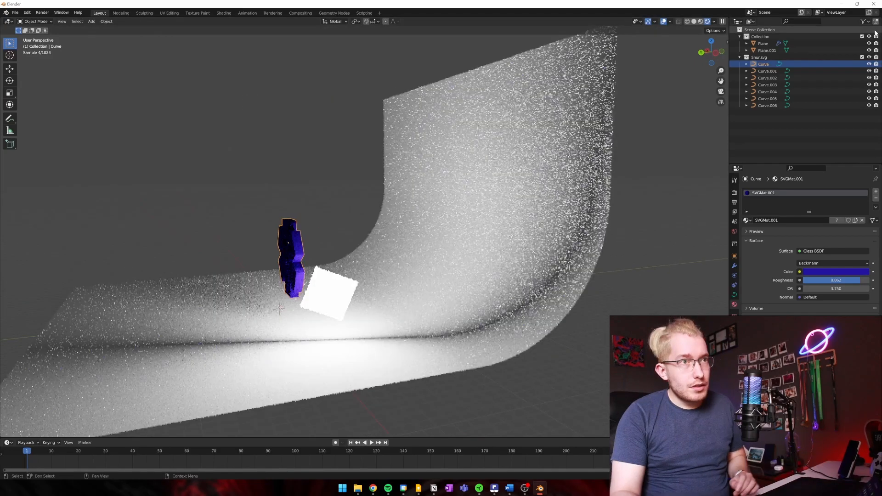
click(693, 22)
click(704, 21)
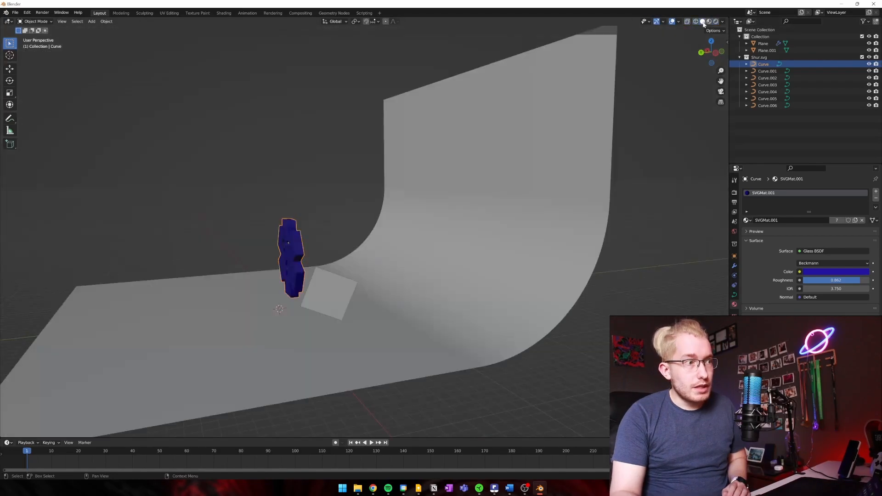
middle_drag(380, 277, 306, 273)
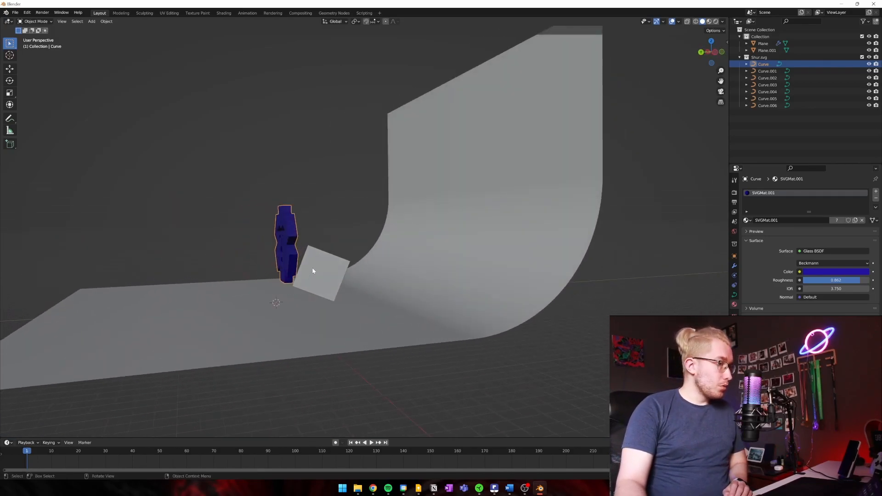
click(314, 268)
drag(310, 264, 220, 269)
middle_drag(220, 269, 319, 282)
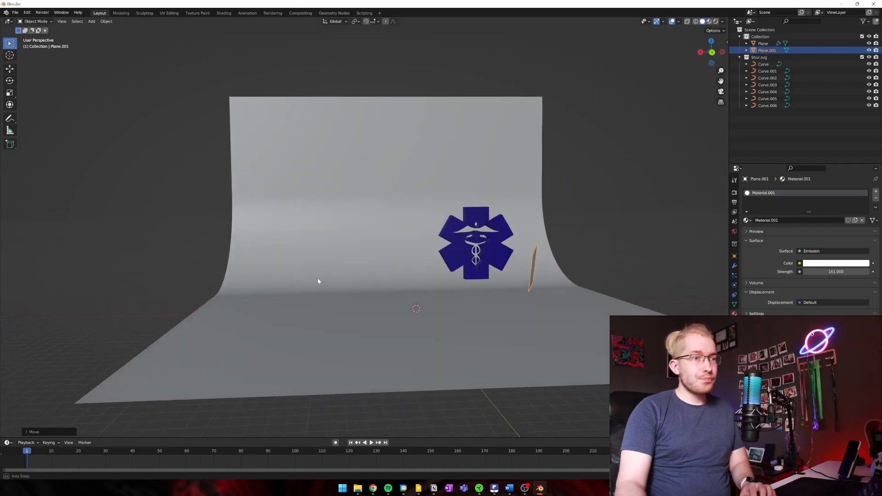
click(715, 21)
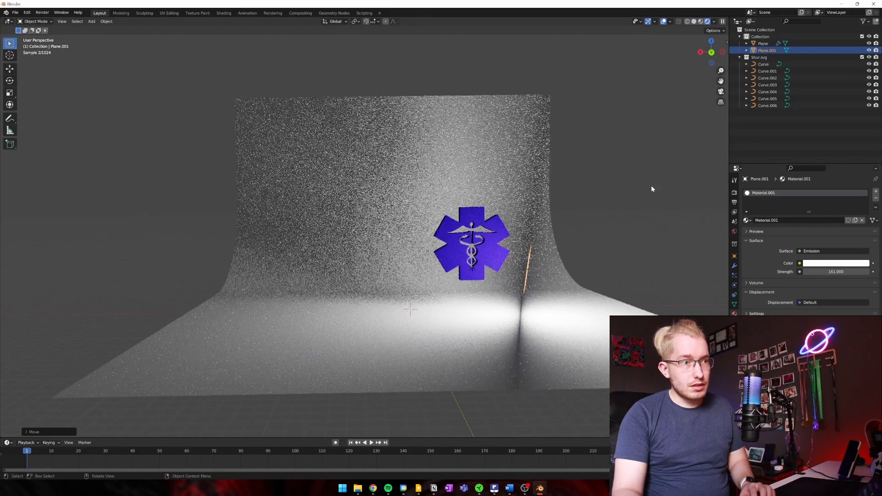
scroll(530, 276, up, 1)
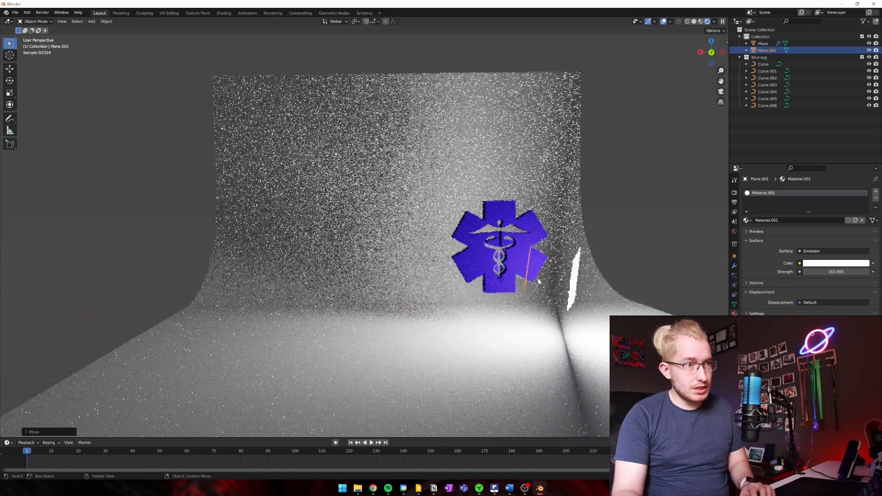
scroll(577, 229, down, 1)
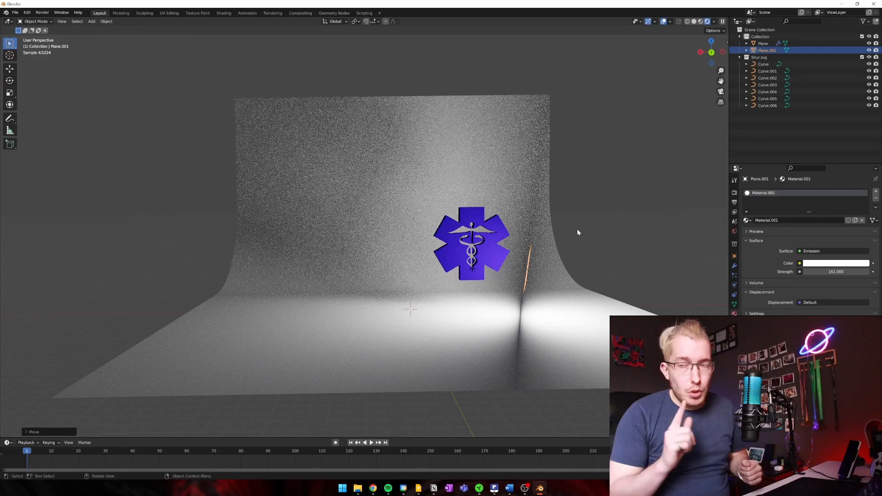
- Return to solid shading, move the light plane about 11.9 m outward past the backdrop's side edge, and select the backdrop
mouse_move(577, 232)
middle_down()
mouse_move(469, 239)
mouse_move(539, 247)
mouse_move(538, 258)
middle_up()
click(694, 21)
click(549, 263)
shift+click(541, 265)
key(g)
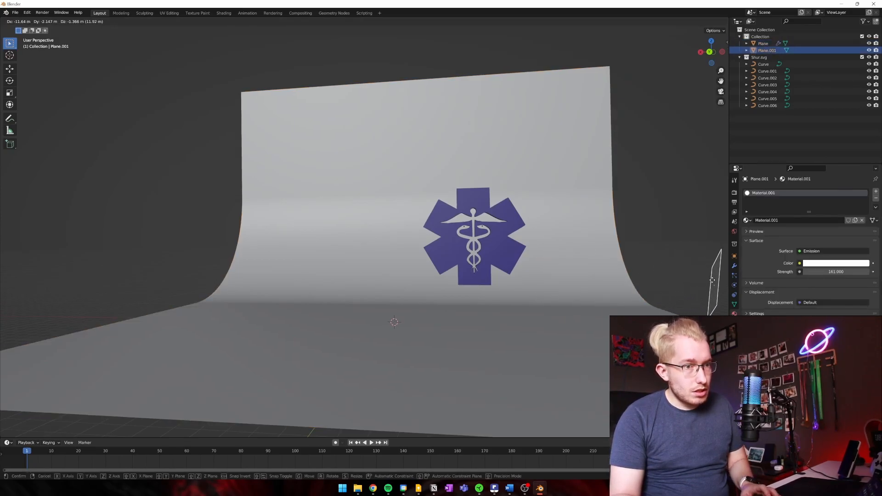
click(713, 282)
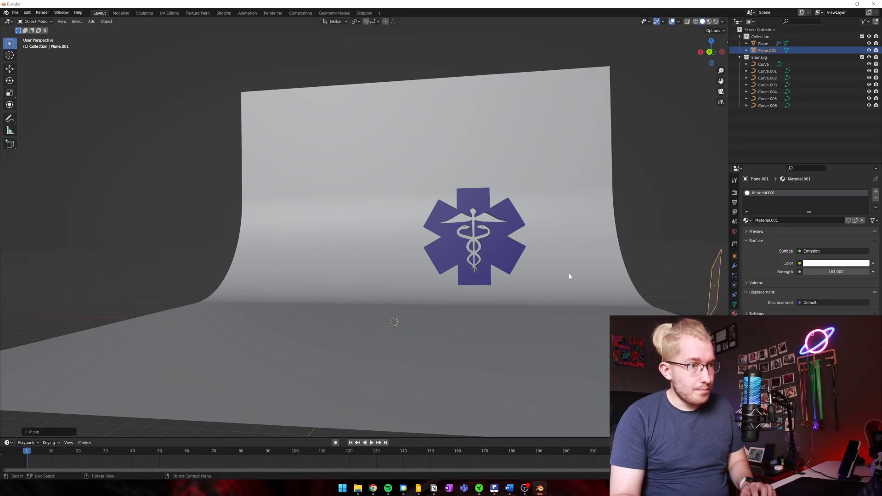
click(564, 318)
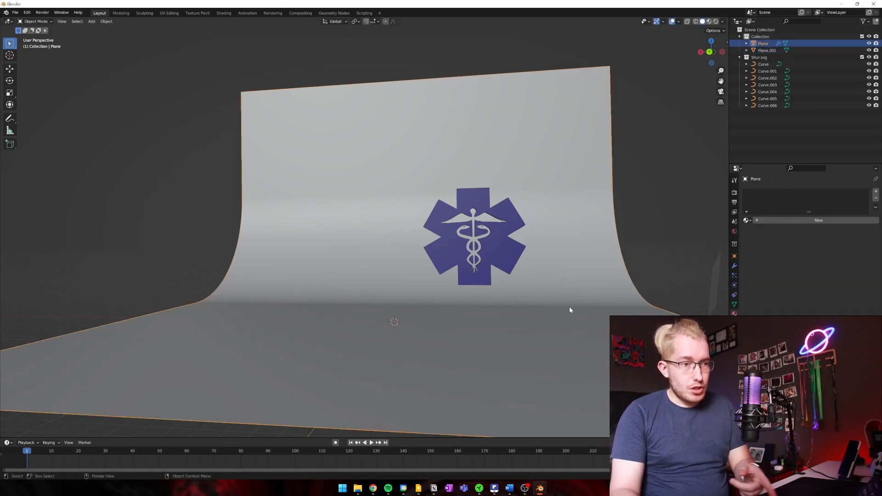
- Scale the selected backdrop up to about twice its size
key(s)
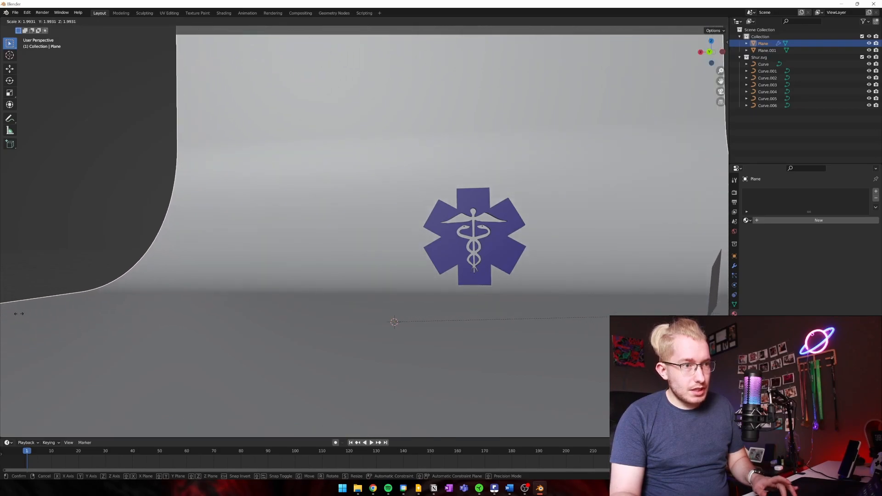
click(90, 322)
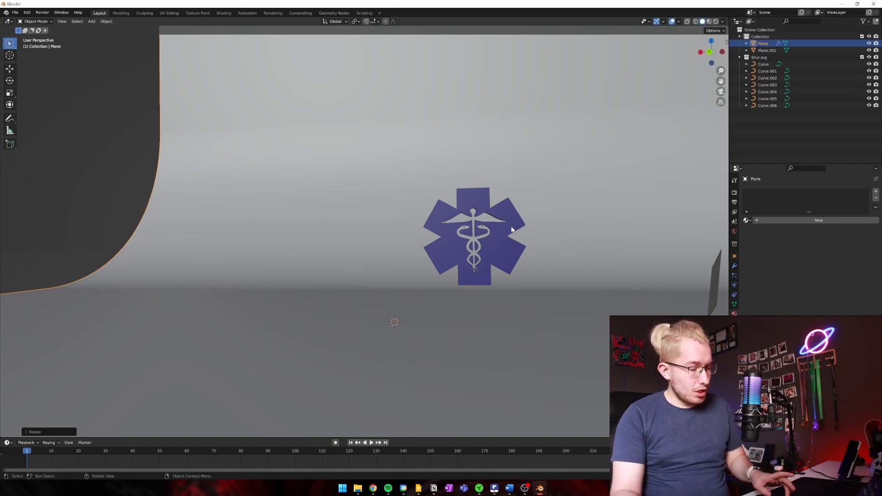
- Add a camera to the scene and align it to the current view of the logo and backdrop
key(shift+a)
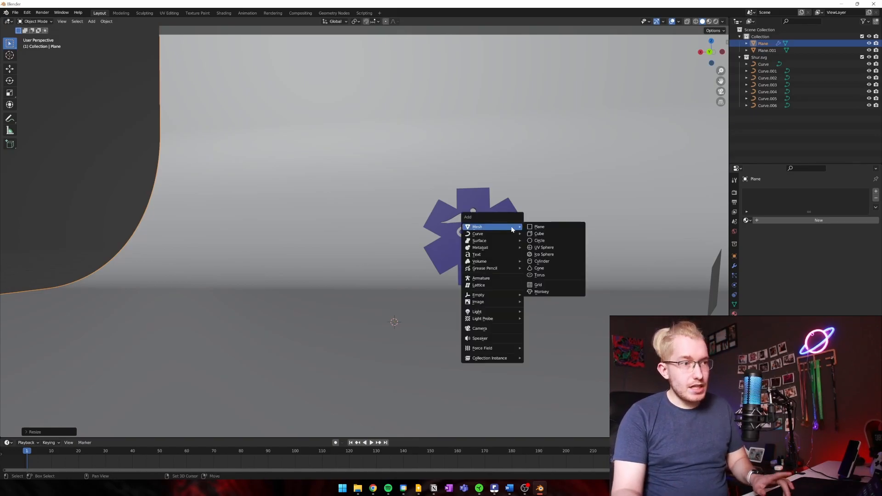
click(491, 328)
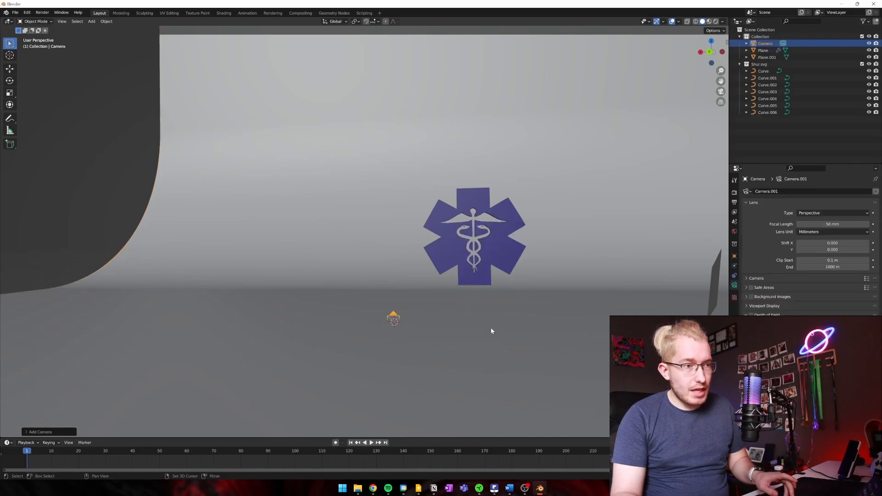
click(62, 22)
mouse_move(92, 114)
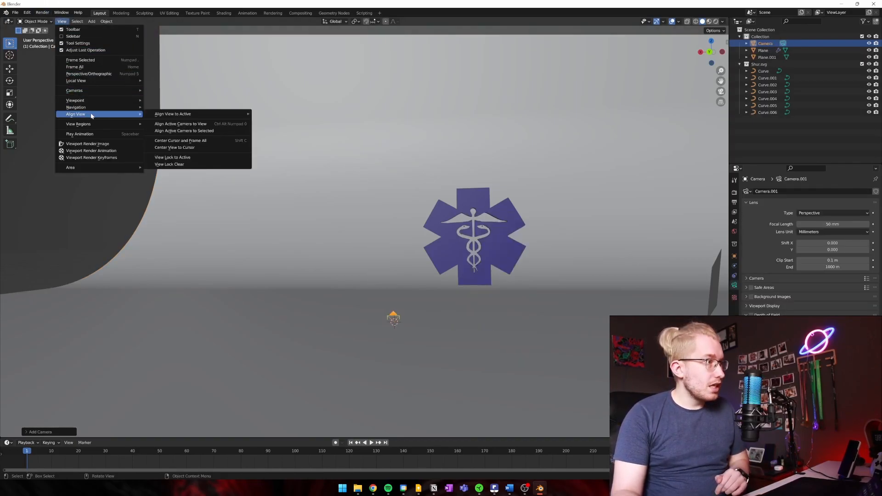
click(190, 125)
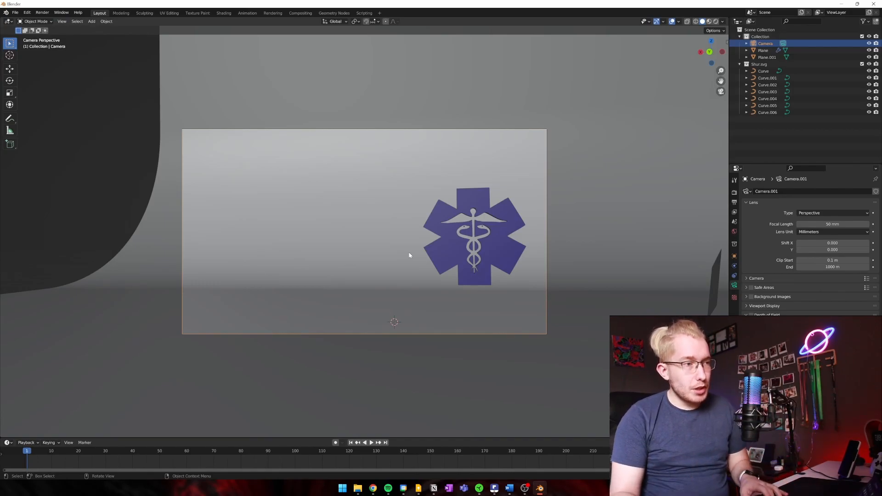
- Move the camera until the logo sits centred in its frame, and set its focal length to about 41.1 mm
key(g)
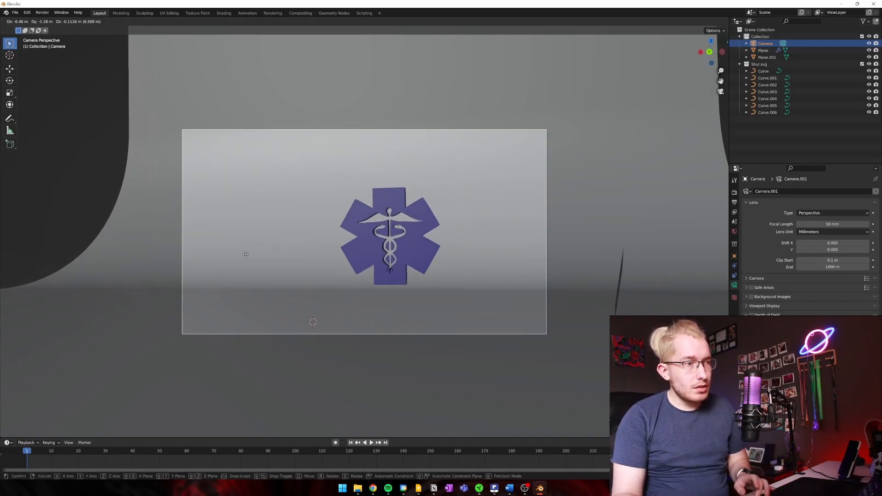
click(350, 306)
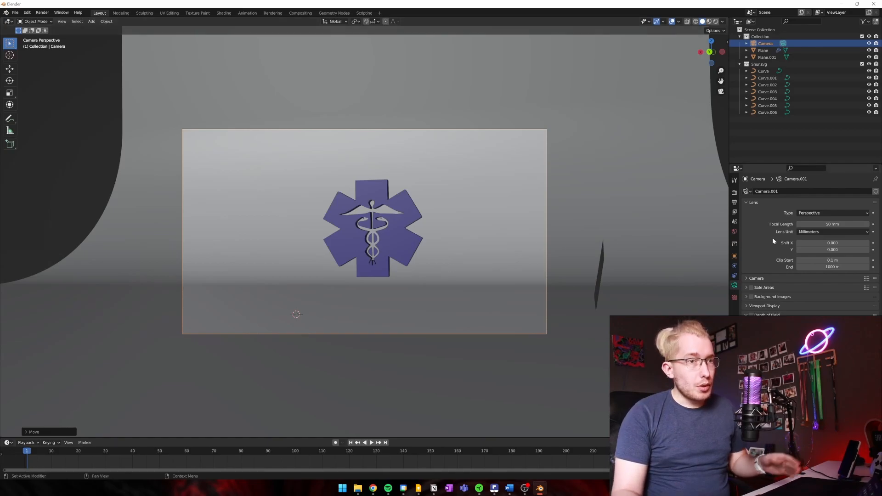
right_click(403, 246)
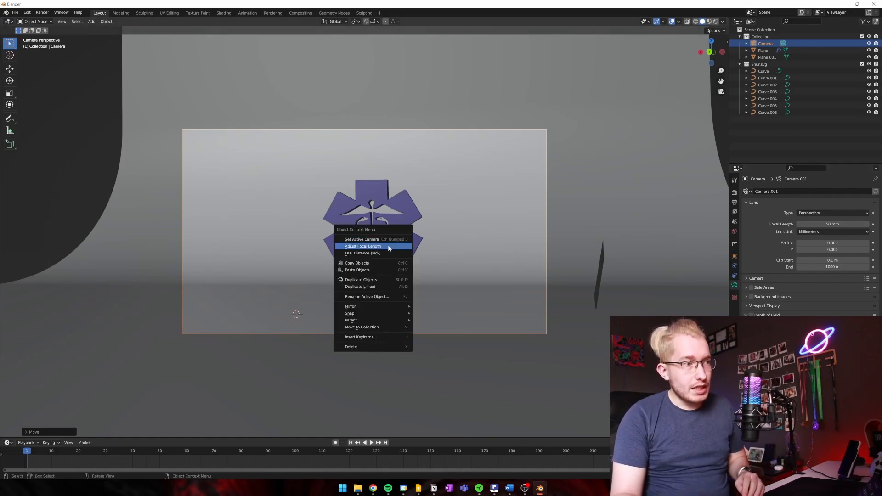
click(388, 247)
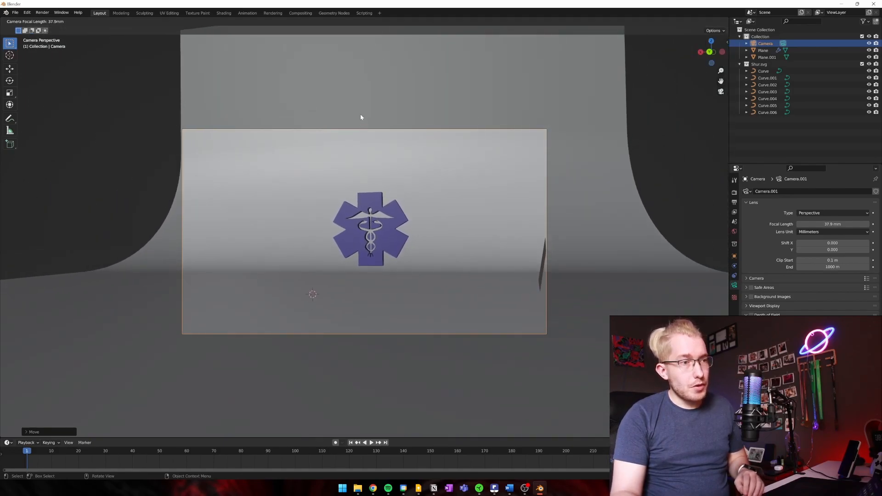
click(370, 177)
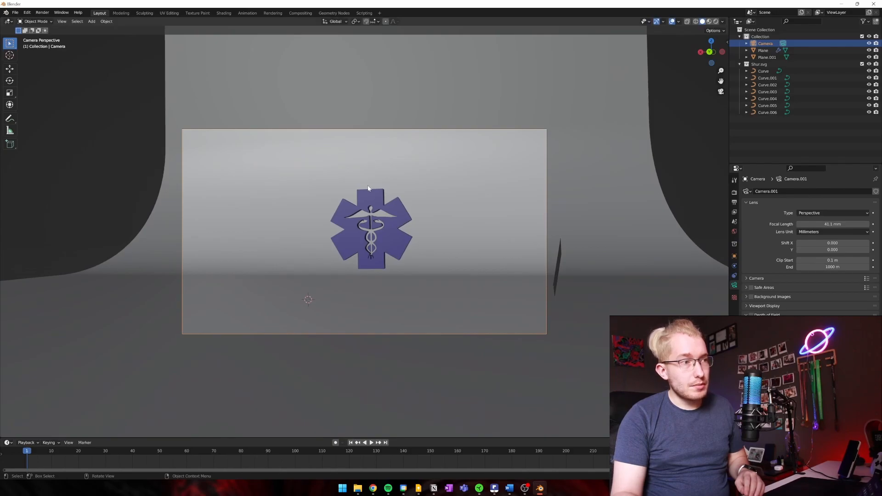
- Select the curved backdrop and give it a new material
click(614, 271)
middle_drag(607, 279, 518, 285)
middle_drag(402, 289, 463, 292)
scroll(436, 286, down, 2)
scroll(461, 298, up, 1)
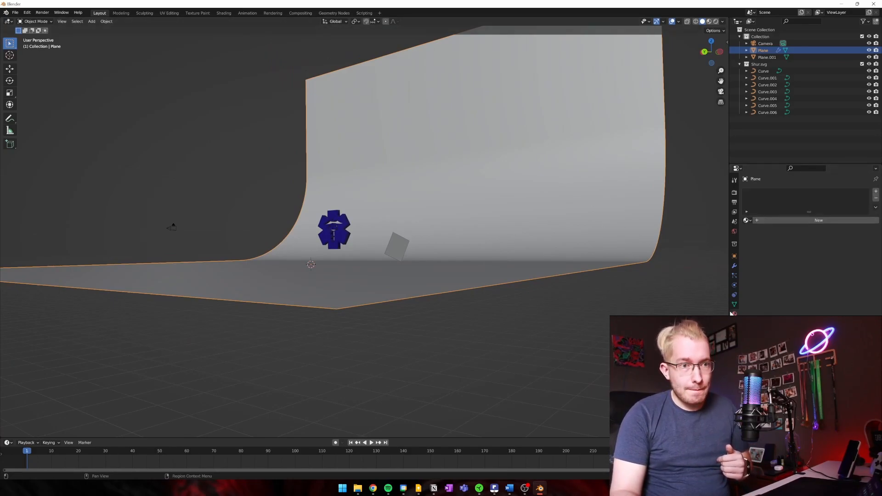
click(797, 225)
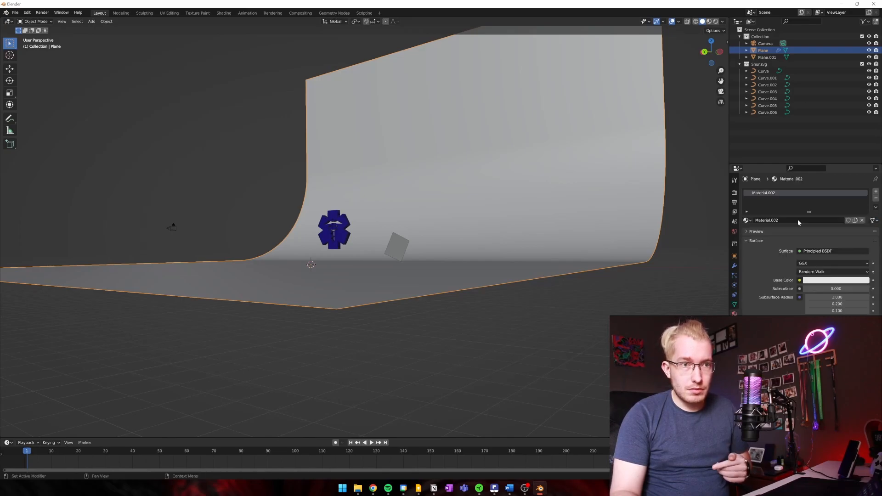
- Try a pinkish-purple base colour on the backdrop material and check it in rendered shading
click(832, 280)
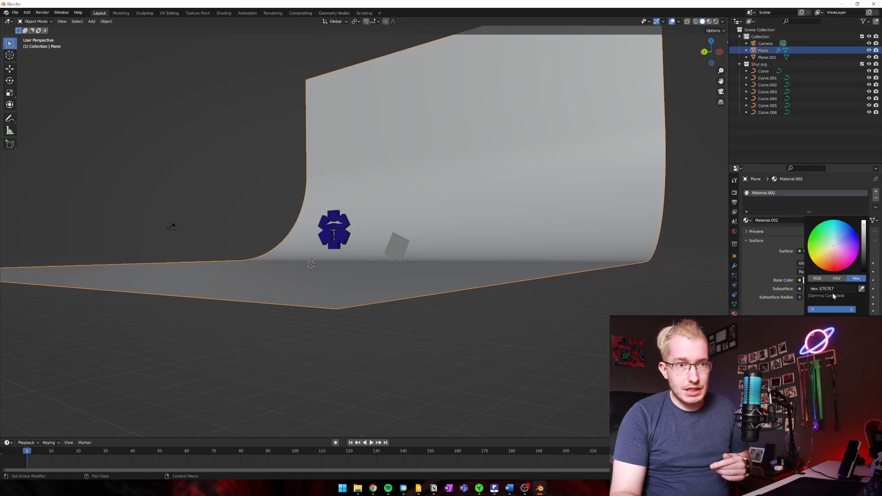
drag(837, 257, 840, 254)
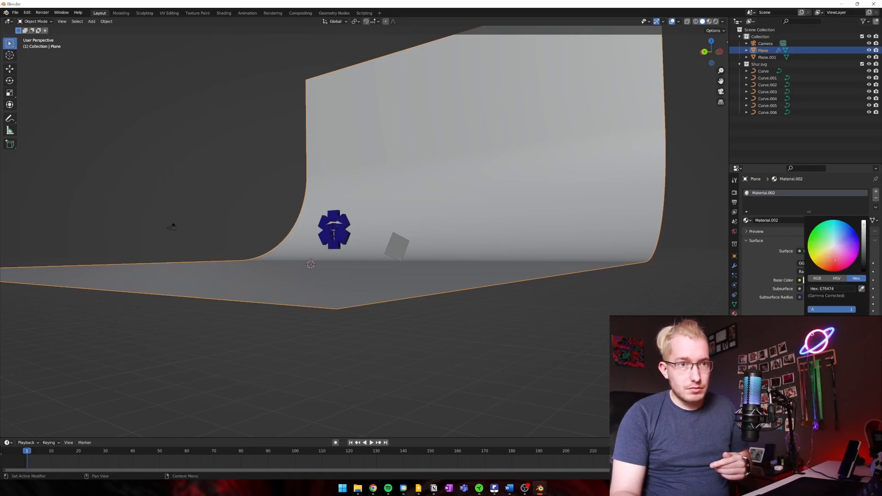
click(813, 280)
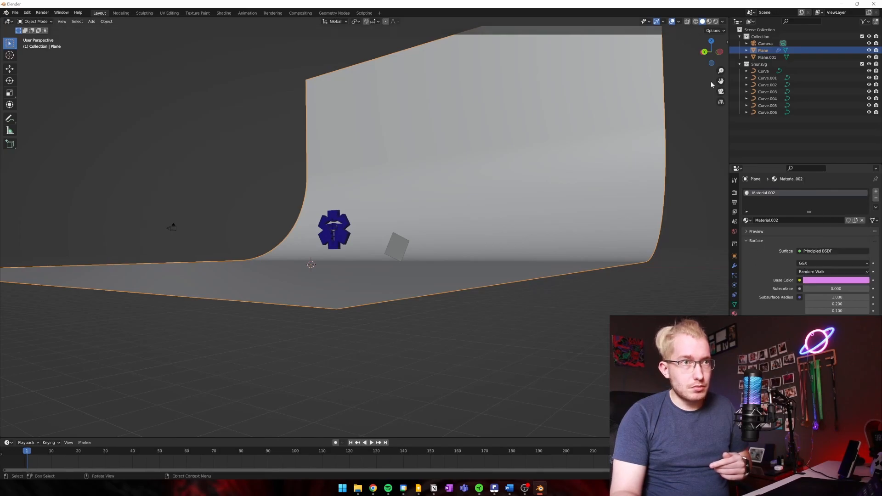
click(716, 21)
mouse_move(500, 252)
alt+middle_down()
mouse_move(475, 249)
mouse_move(496, 253)
alt+middle_up()
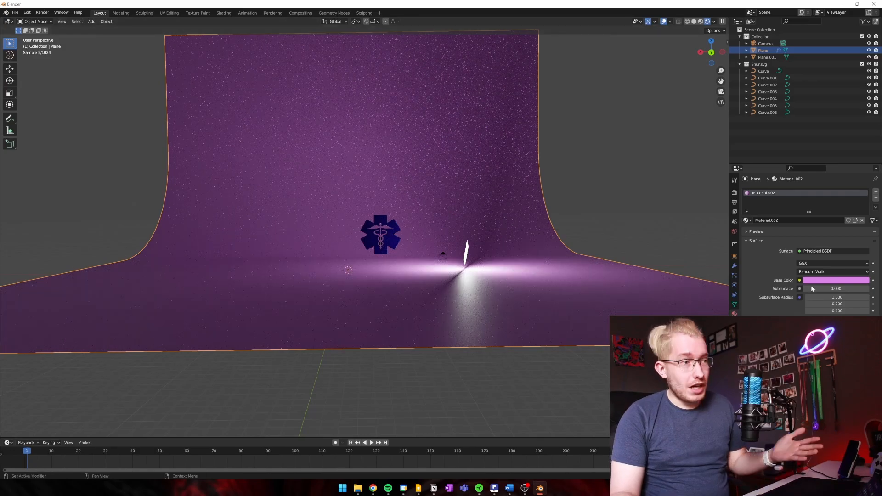
- Set the backdrop material's base colour to a neutral near-white and look over the rendered scene
click(834, 279)
click(834, 210)
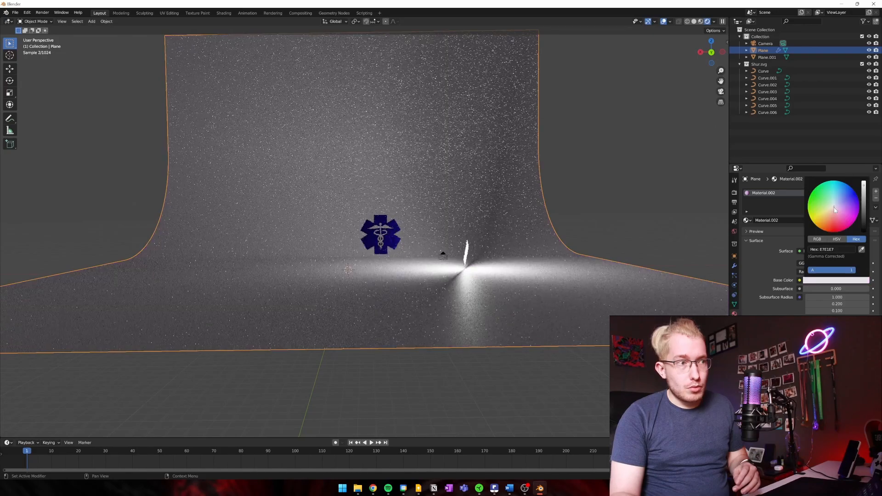
click(836, 319)
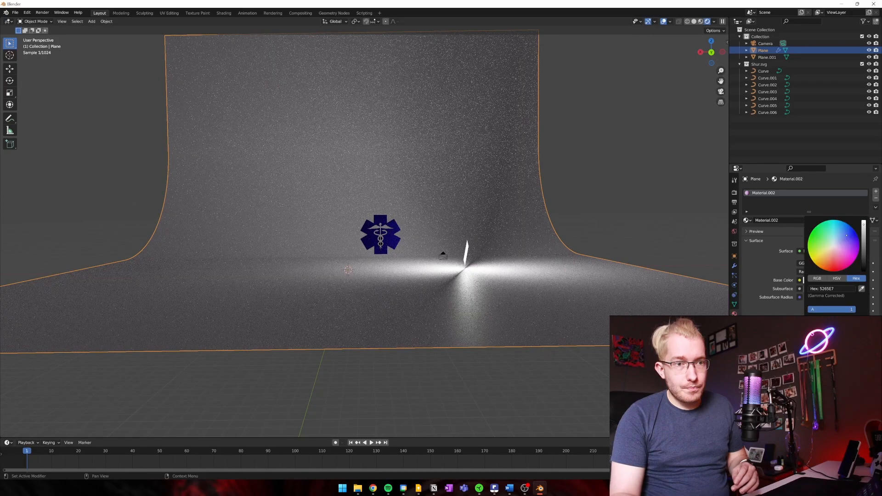
click(833, 247)
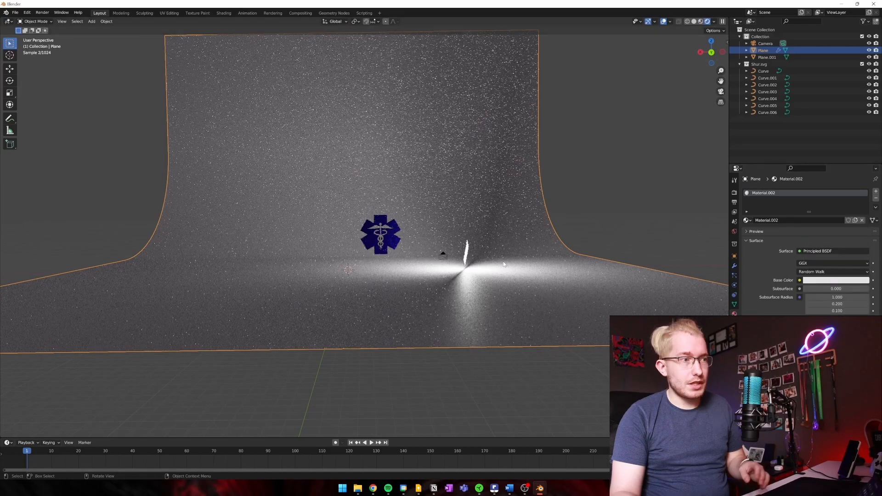
mouse_move(439, 207)
middle_down()
mouse_move(471, 212)
mouse_move(447, 210)
middle_up()
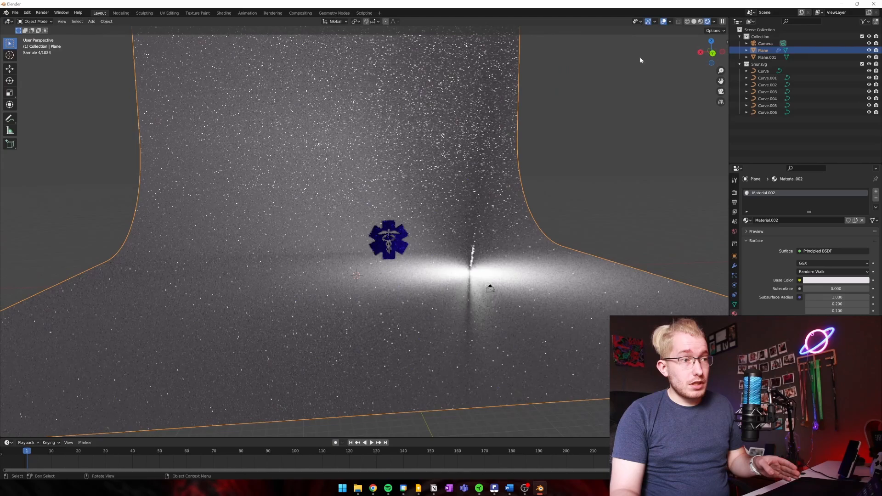
- In solid shading, add a mesh plane and move it above and to the side of the logo
click(693, 21)
key(shift+a)
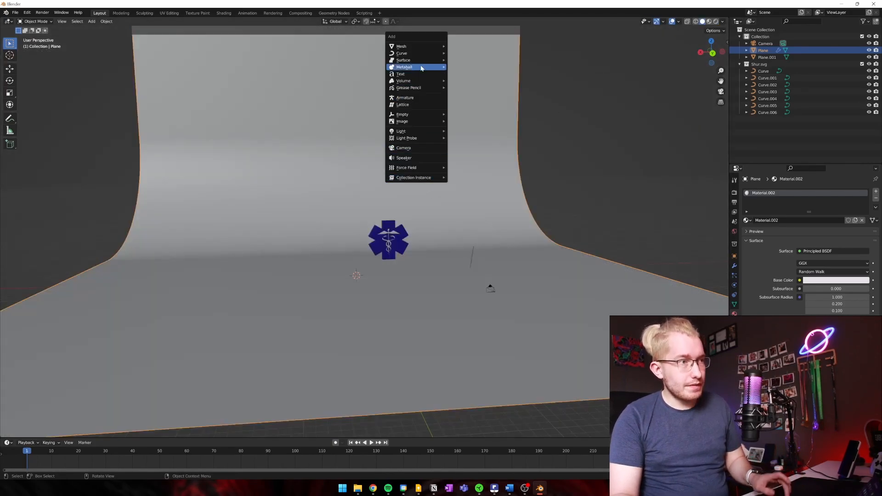
mouse_move(439, 47)
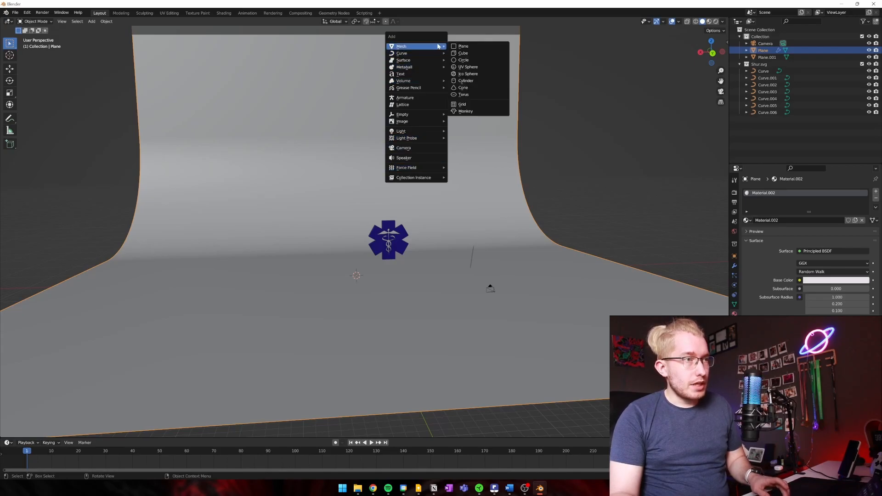
click(475, 47)
key(g)
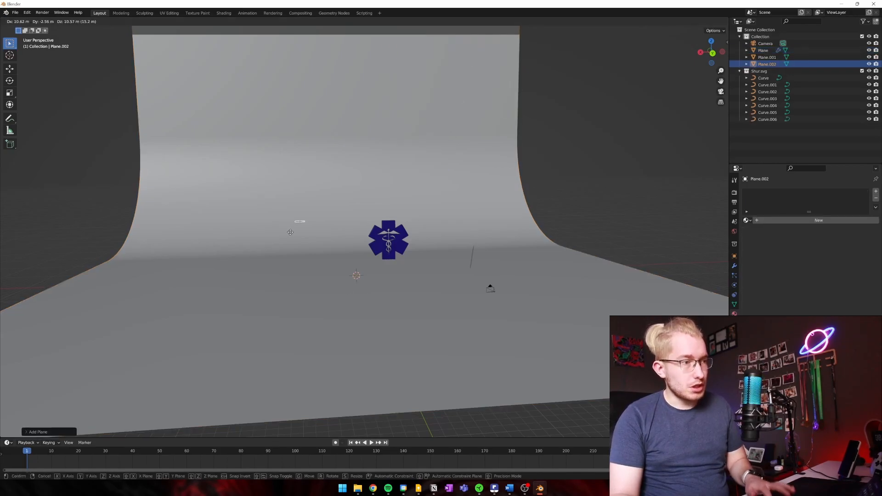
click(435, 200)
- Tilt the new plane about 35° toward the logo and enlarge it
key(r)
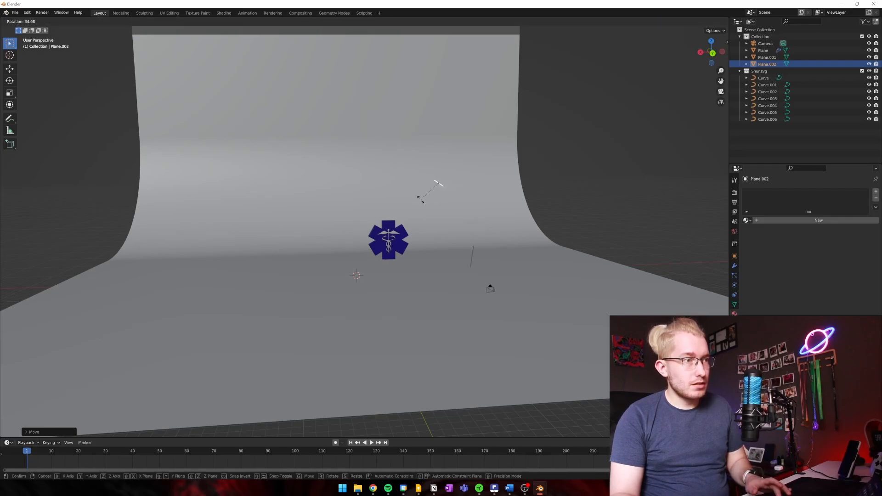
click(419, 201)
key(s)
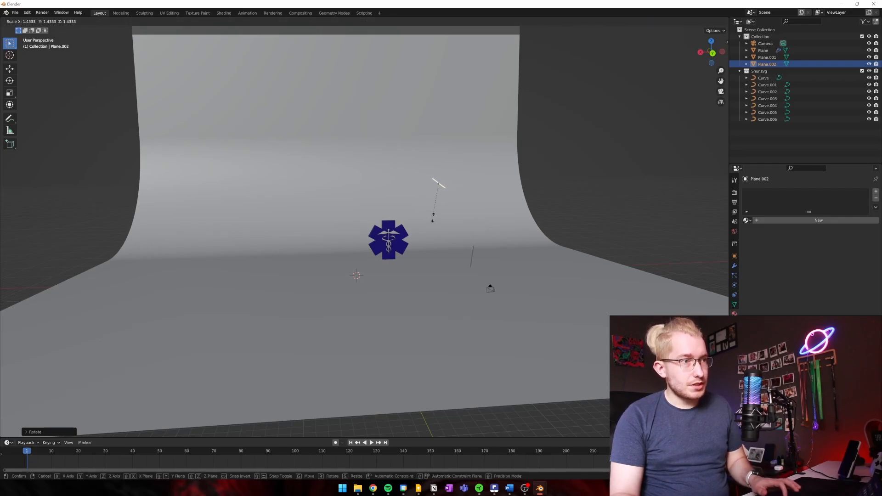
click(448, 227)
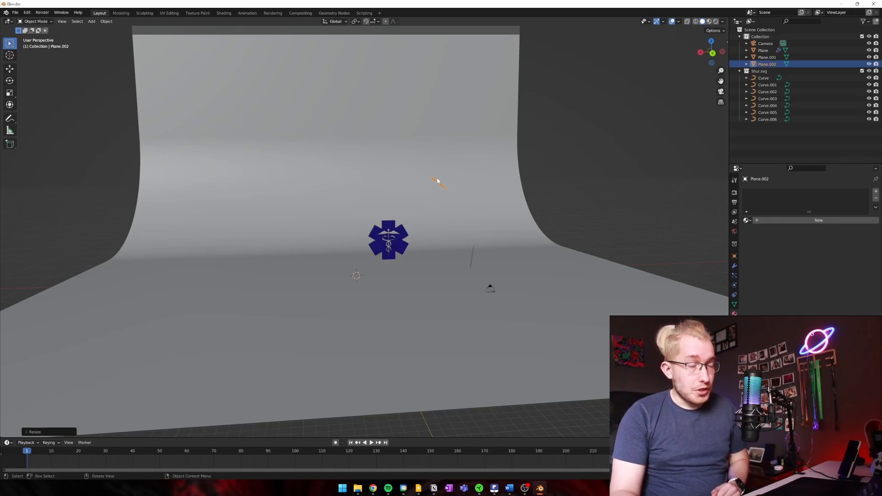
- Give the tilted plane a new Emission material with strength 36.4 and check its light in rendered shading
click(817, 222)
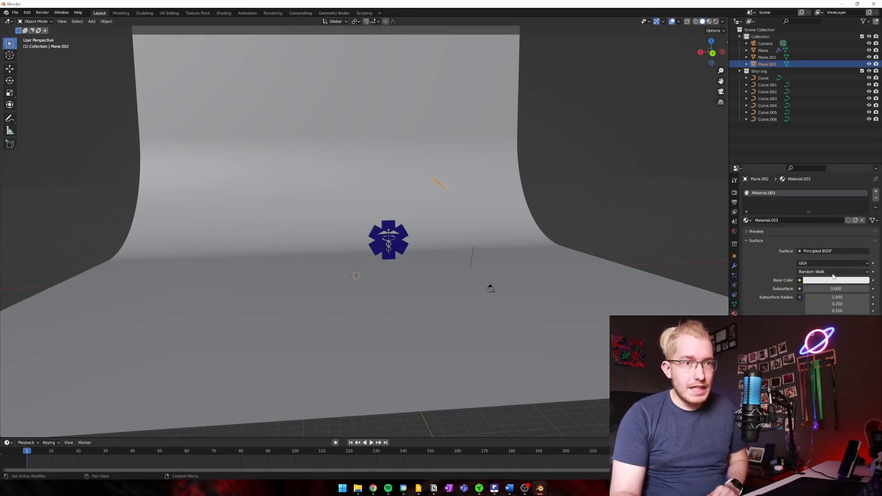
click(822, 251)
click(799, 296)
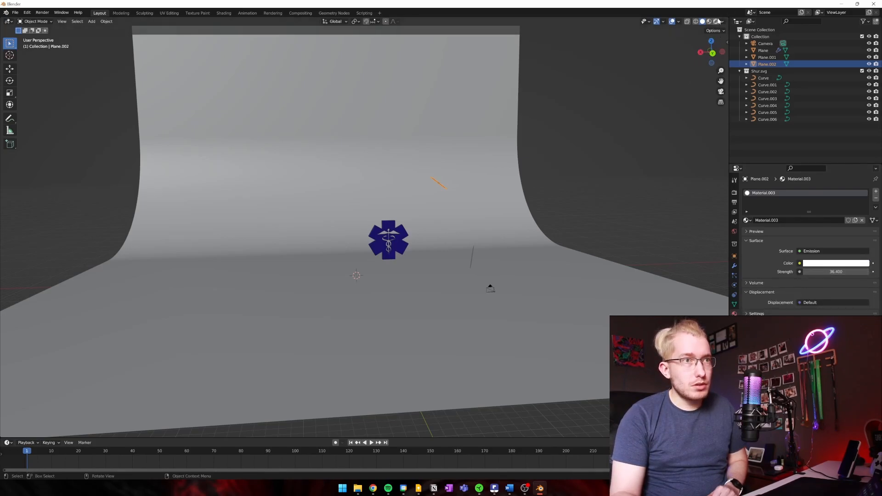
click(715, 21)
mouse_move(470, 255)
middle_down()
mouse_move(467, 239)
mouse_move(461, 250)
middle_up()
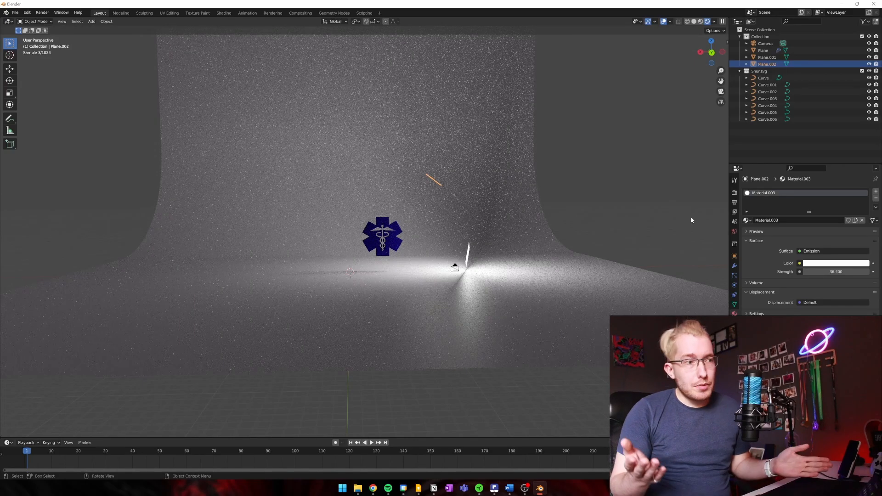
- Review the render engine settings and open the scene's output resolution settings
click(735, 193)
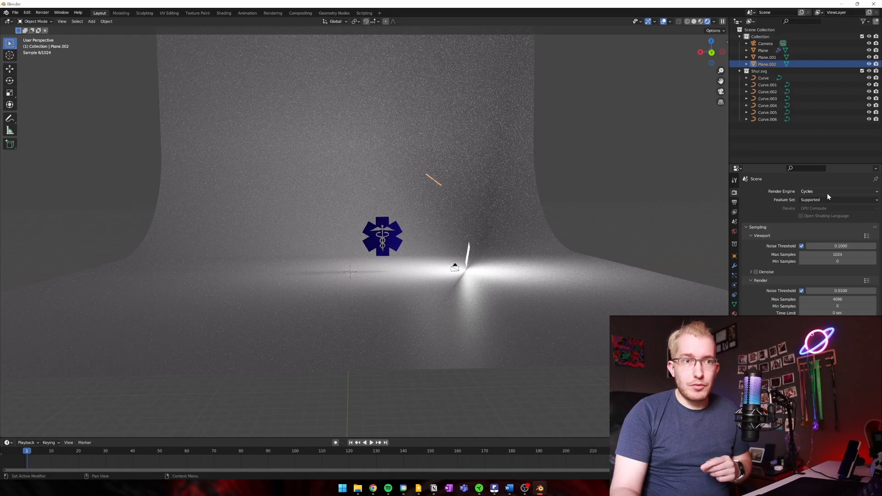
click(734, 203)
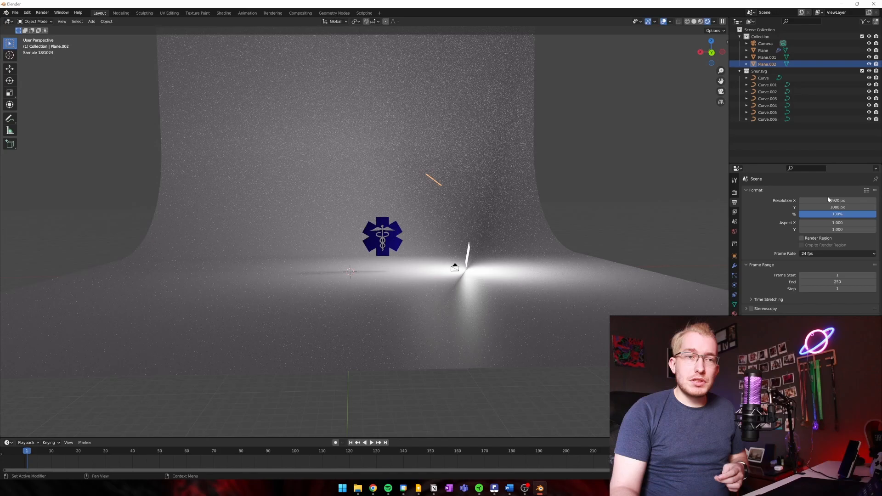
- Switch to Chrome, search Google in a new tab for "galaxy fold 3 screen protector" and skim the results
click(373, 488)
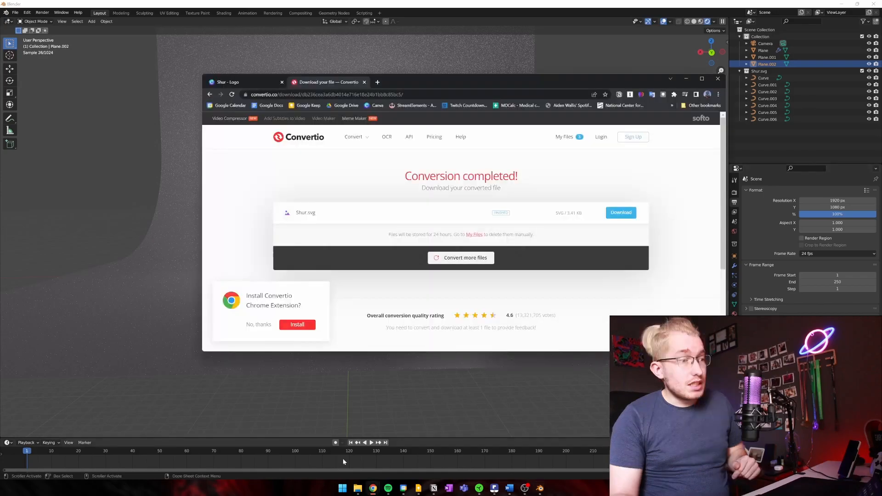
click(378, 82)
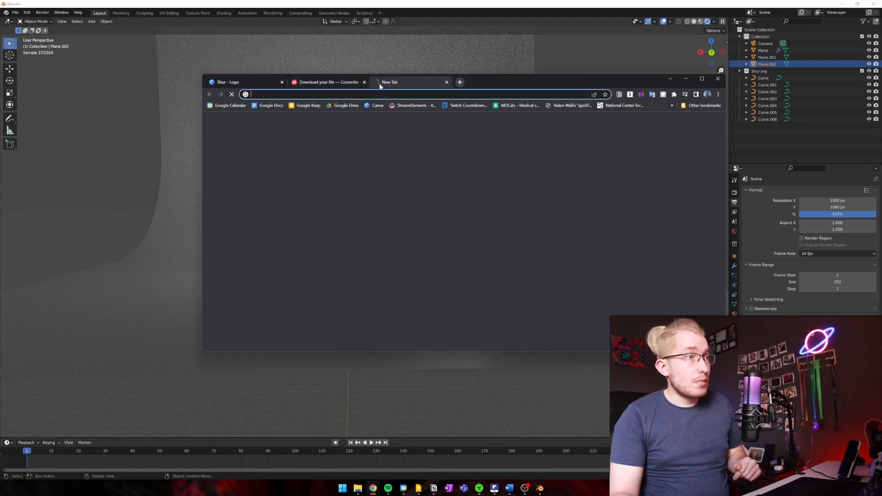
text(galaxy fold 3 )
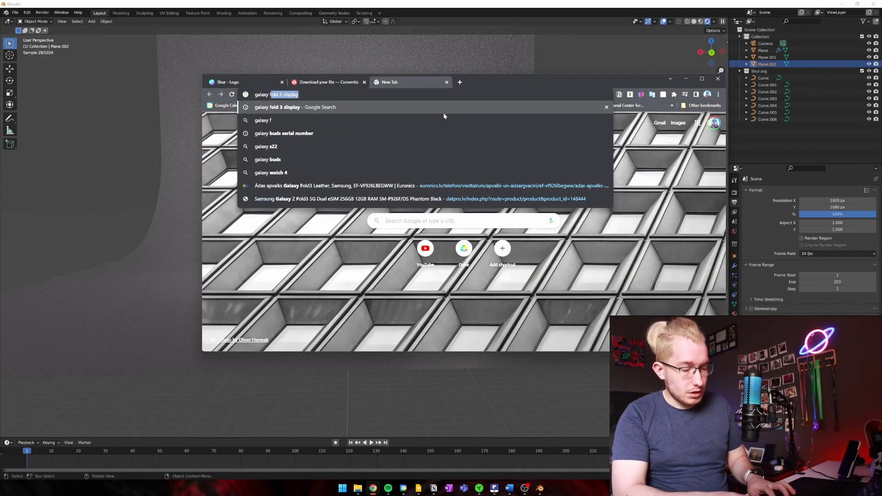
text(screen)
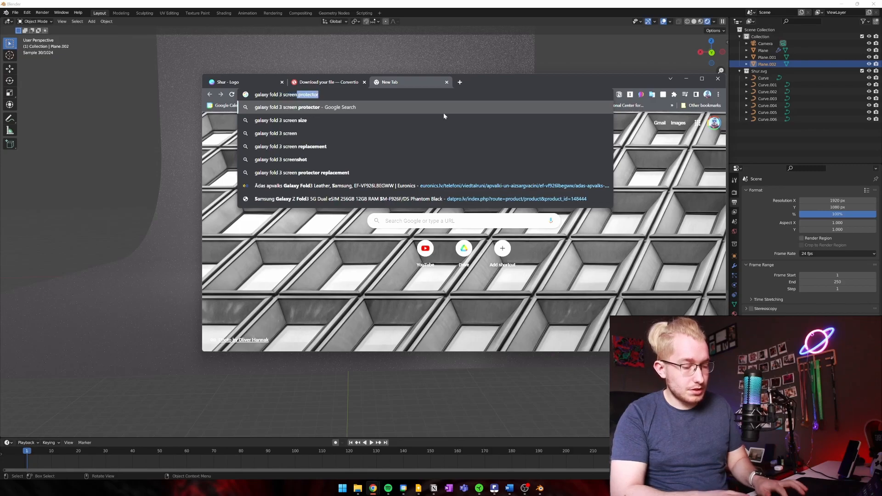
key(Return)
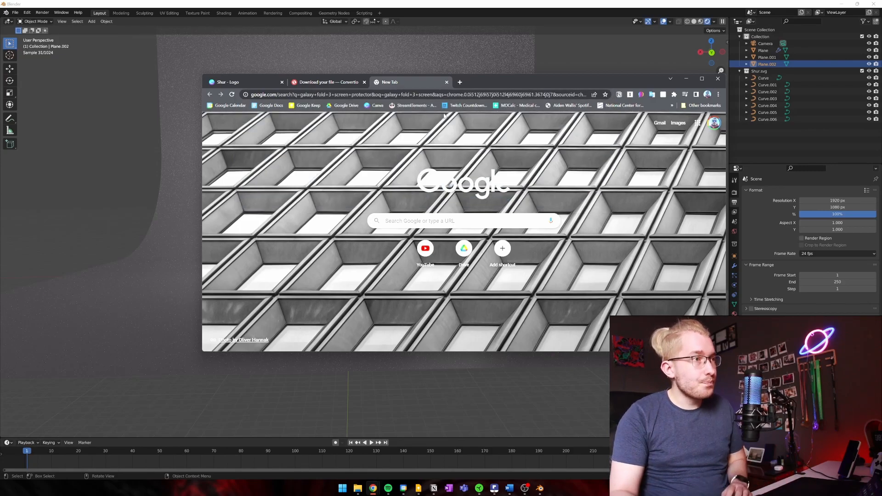
click(433, 95)
key(Return)
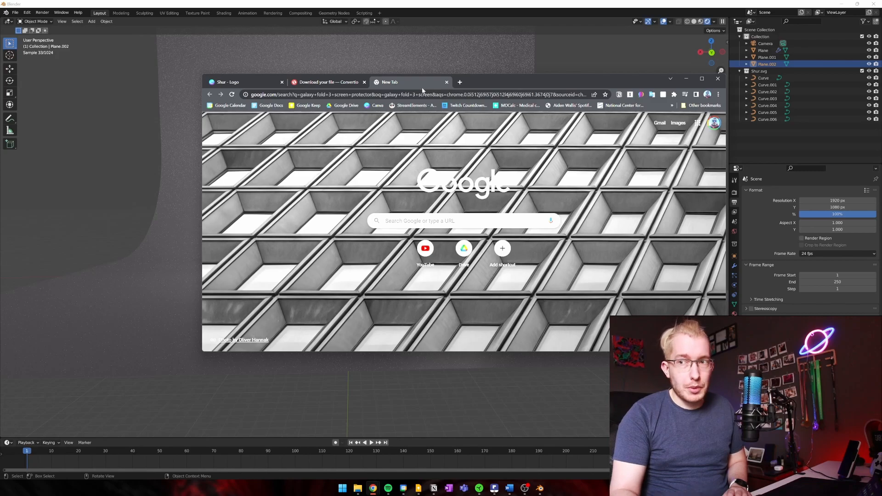
drag(478, 82, 436, 86)
scroll(345, 212, down, 5)
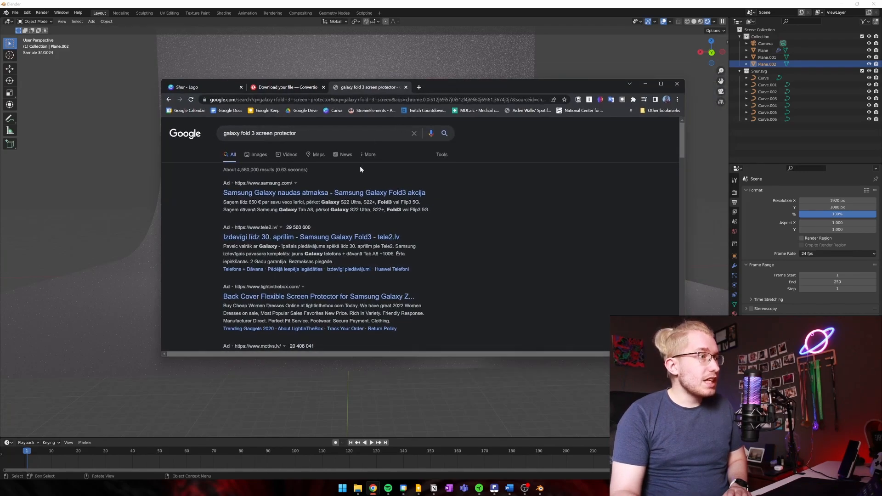
scroll(343, 214, down, 1)
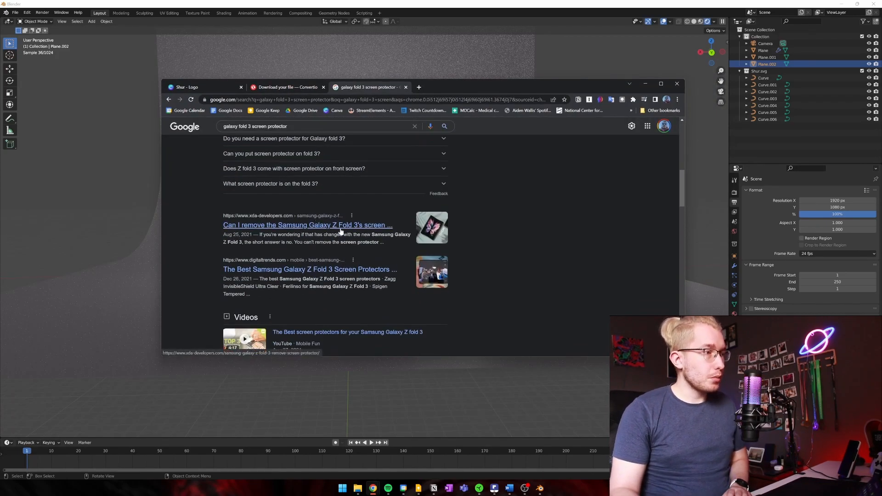
scroll(317, 221, up, 6)
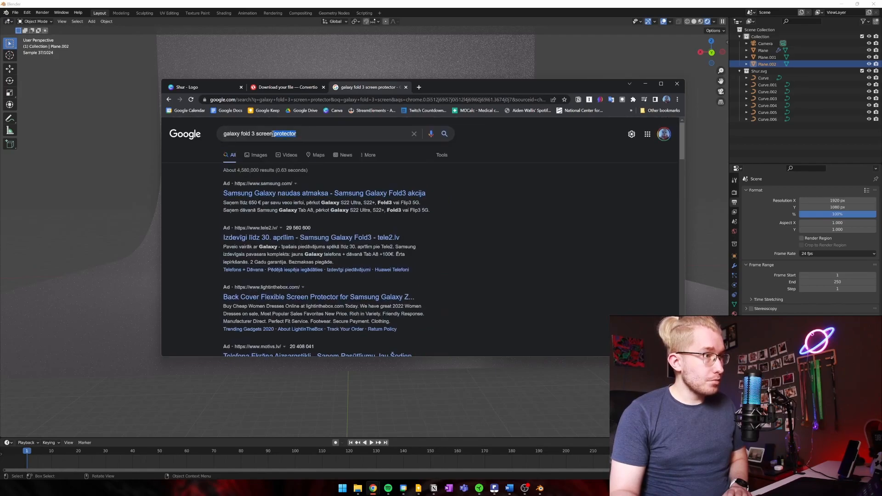
- Shorten the Google query to "galaxy fold 3 screen" and look through the results for the display resolution
drag(273, 133, 276, 136)
key(Return)
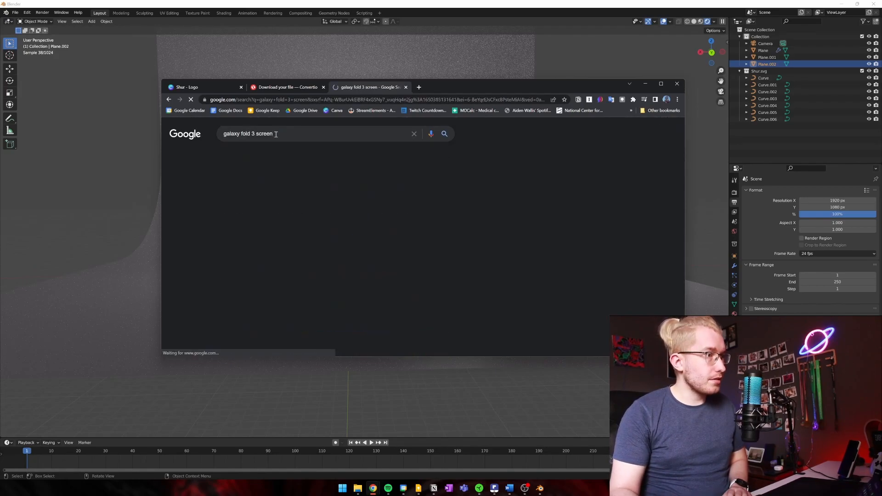
scroll(333, 192, down, 2)
scroll(334, 192, down, 2)
scroll(334, 192, up, 4)
scroll(334, 192, down, 6)
scroll(334, 197, down, 3)
scroll(334, 196, up, 5)
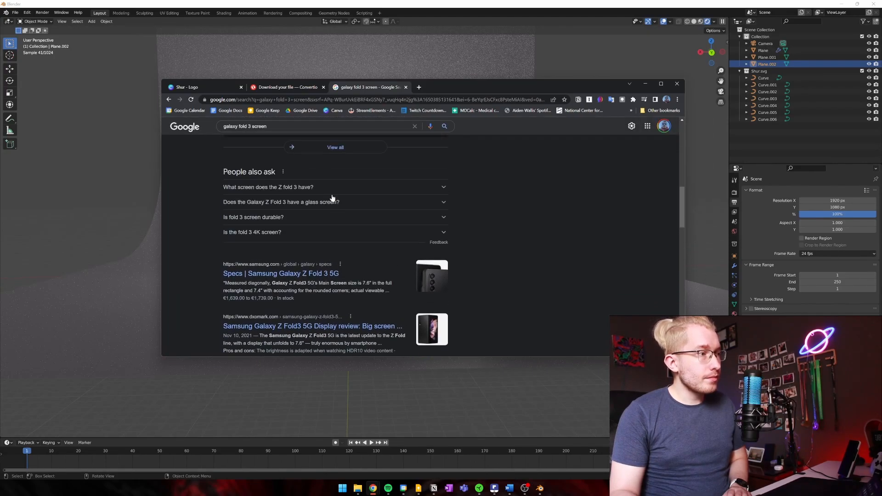
scroll(317, 191, up, 3)
scroll(308, 179, up, 5)
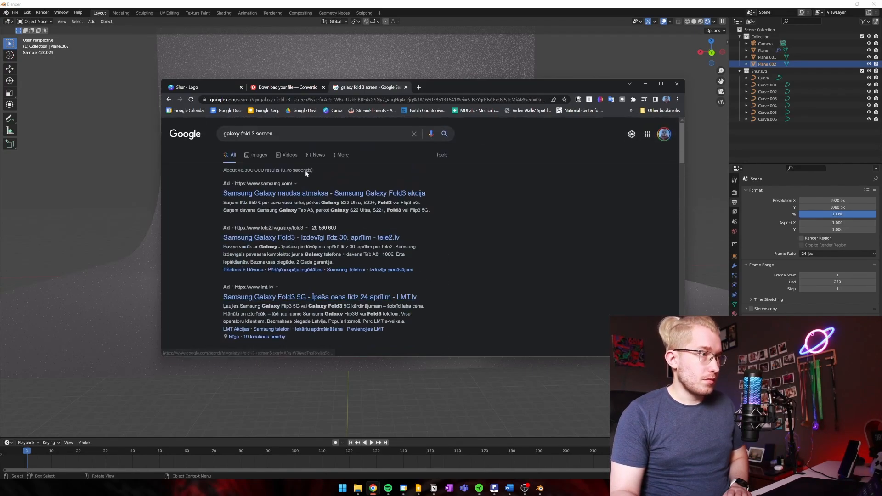
- Extend the Google query to "galaxy fold 3 screen resolution" and read the pixel dimensions in the results
click(303, 134)
text(reso)
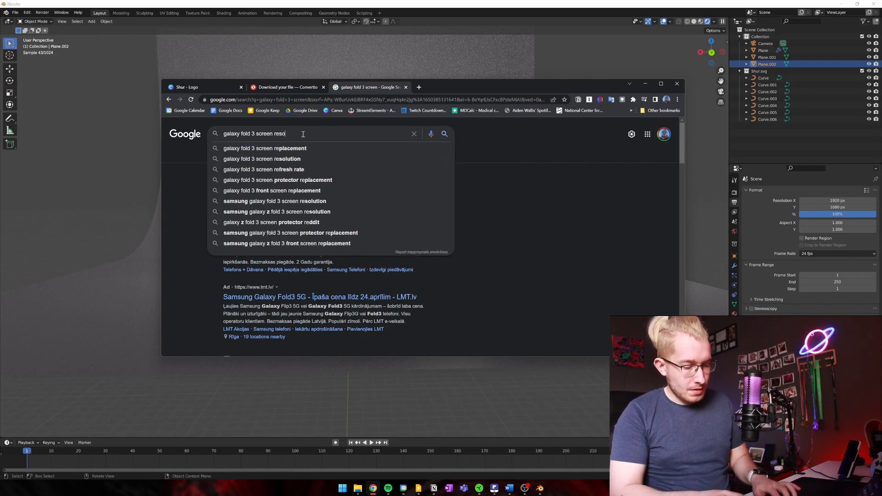
text(lution)
key(Return)
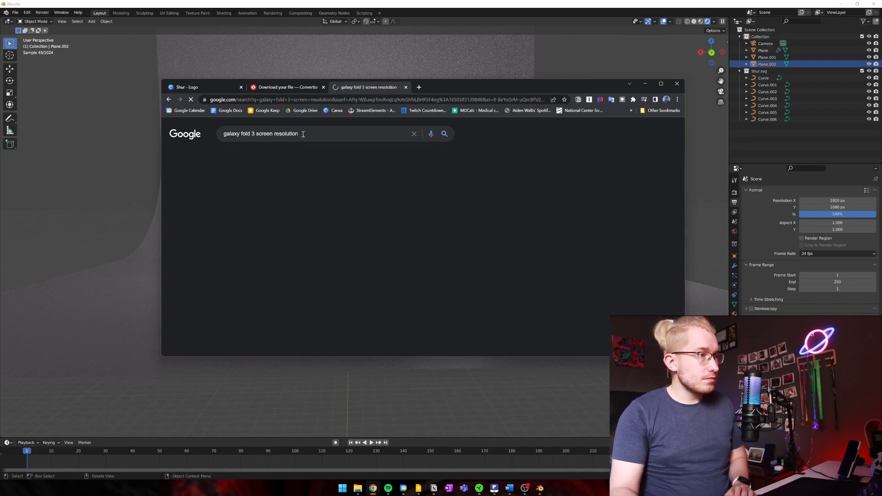
scroll(315, 218, down, 3)
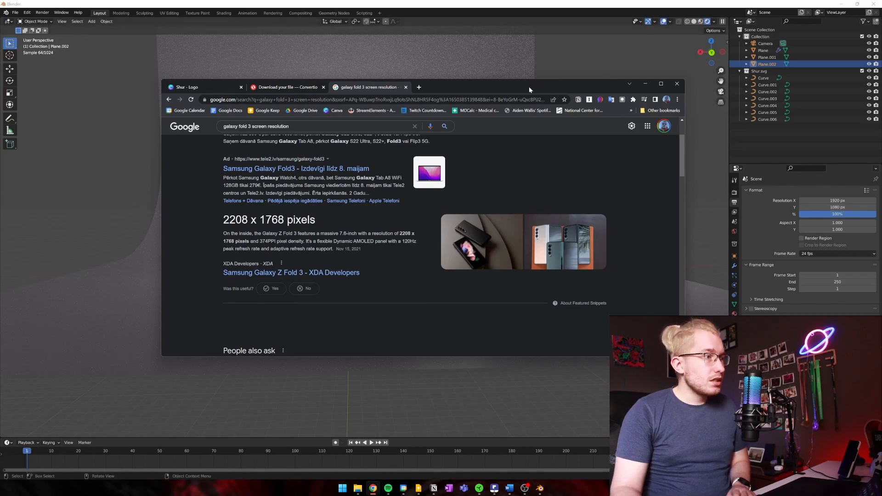
- Back in Blender, set the scene's output resolution to 2208 px in X and 1768 px in Y, rechecking the phone's specification in Chrome
click(835, 200)
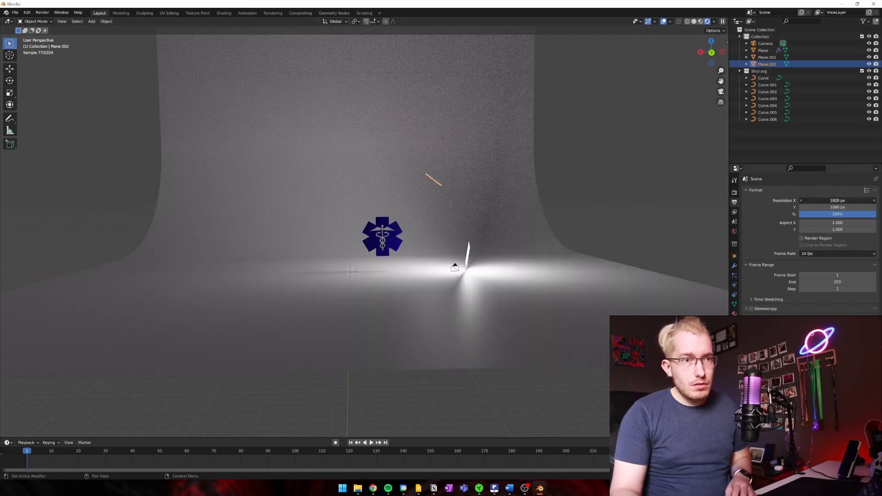
click(836, 201)
text(2208)
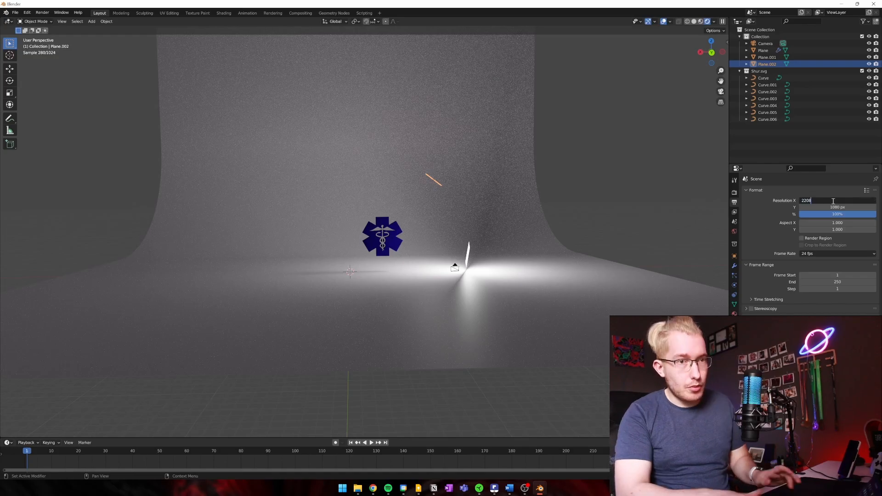
click(839, 207)
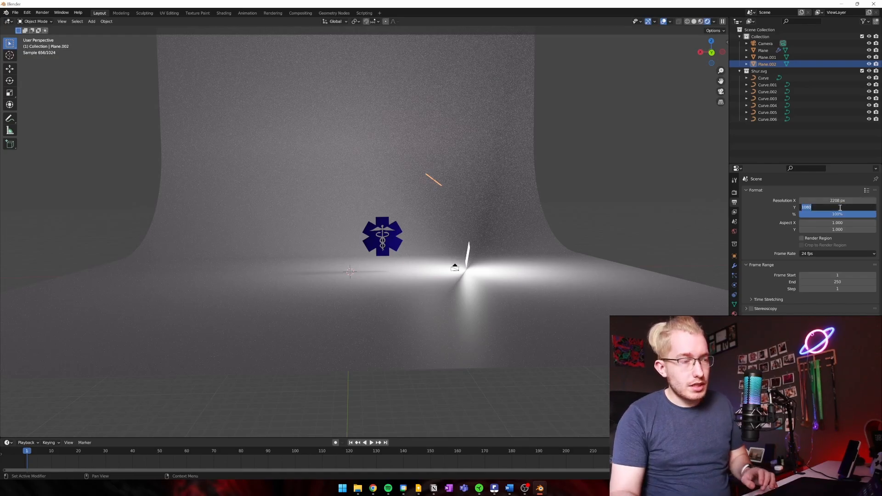
mouse_move(373, 487)
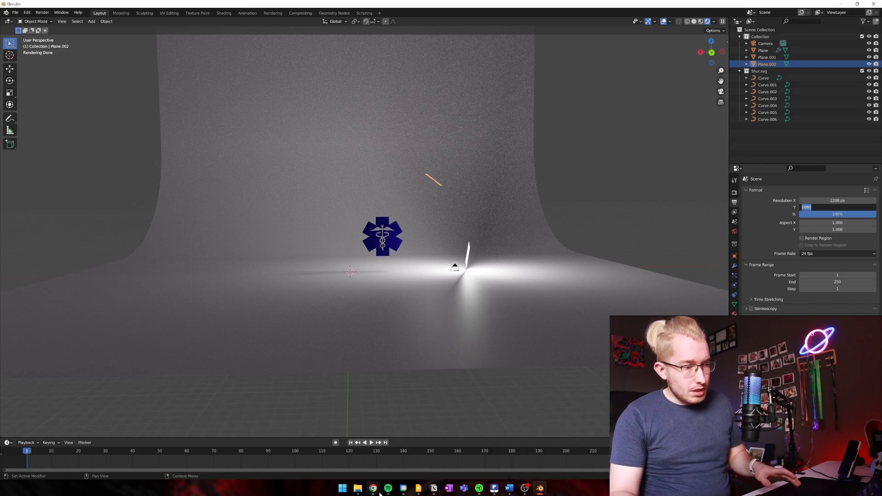
click(390, 450)
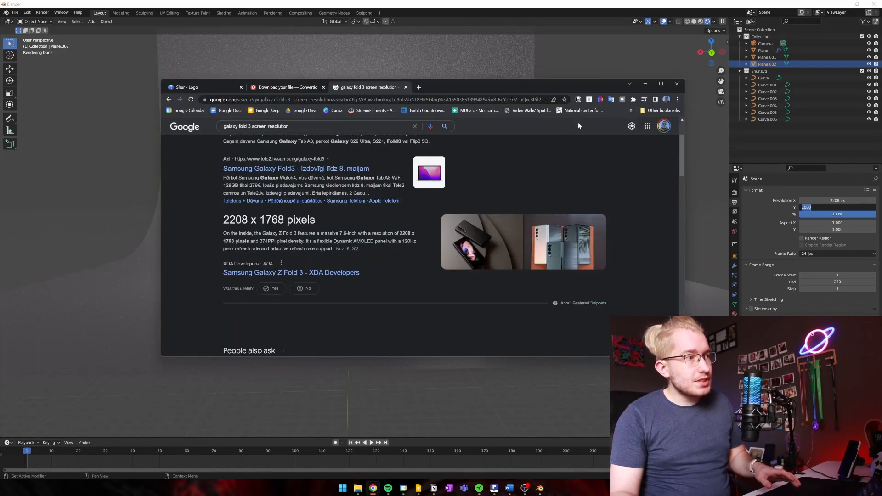
click(645, 84)
text(1768)
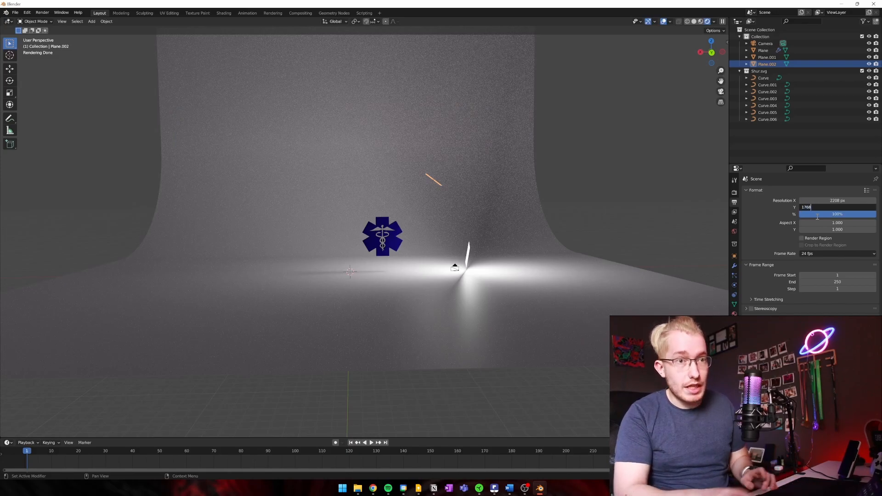
key(Return)
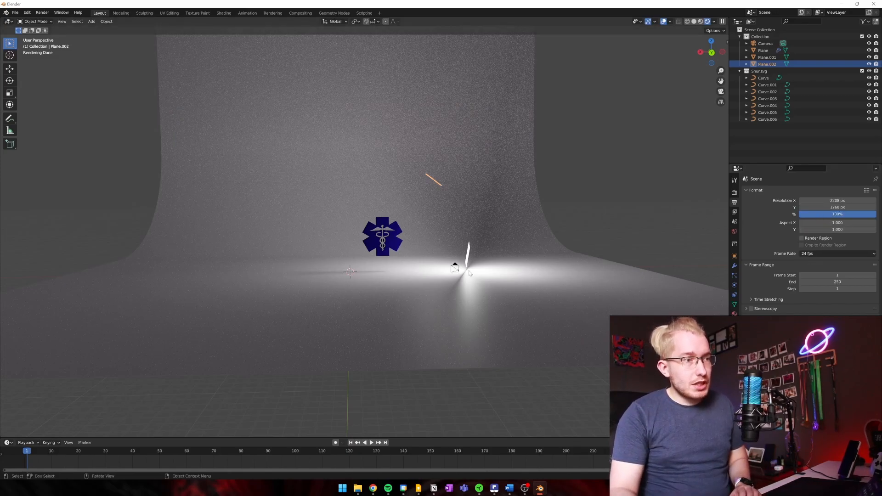
middle_drag(464, 268, 454, 270)
scroll(395, 256, up, 3)
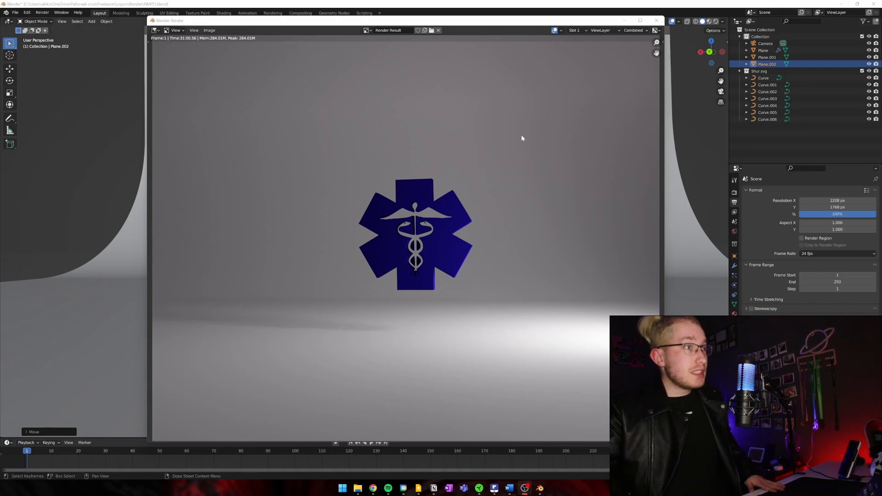
- Save the finished render to the Desktop folder as the PNG image NMC.png
click(206, 31)
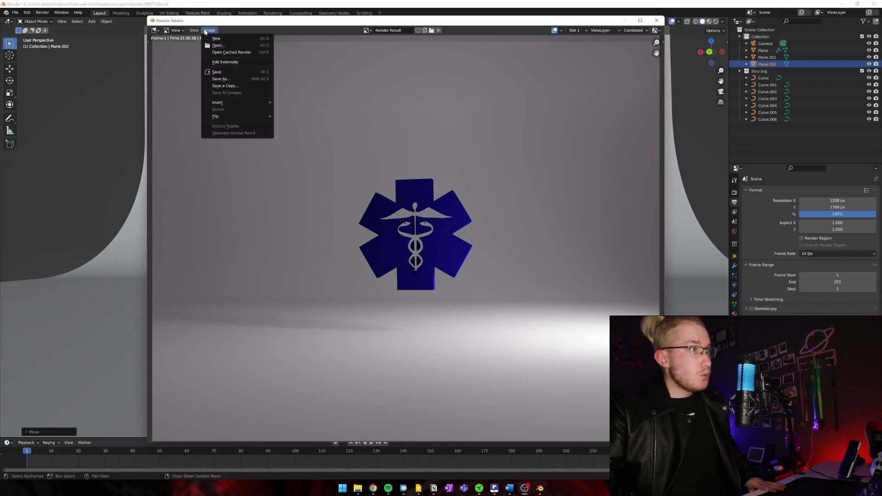
click(225, 79)
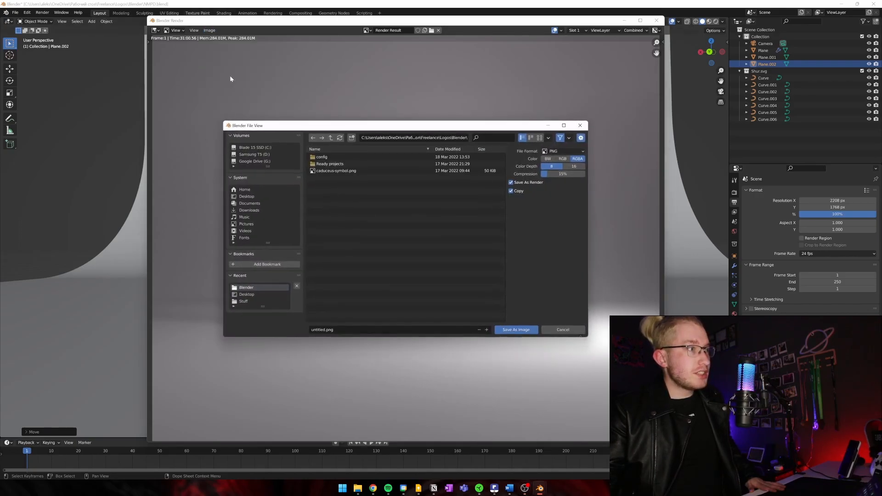
click(255, 295)
click(318, 330)
double_click(318, 330)
text(NMC)
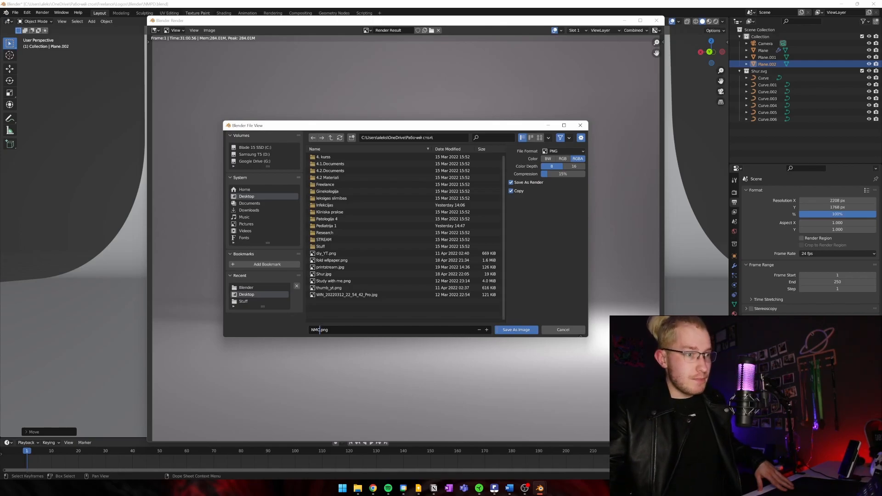
click(517, 330)
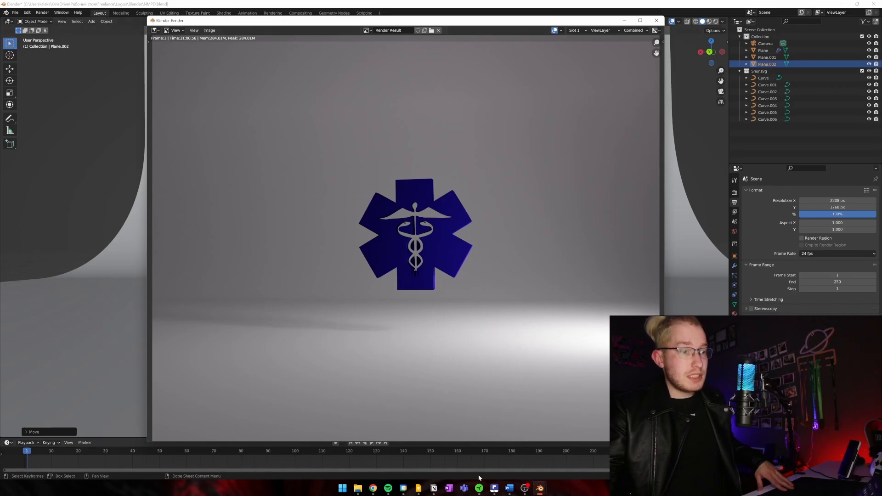
- Show the desktop, move the NMC image file to its middle and briefly preview the image
click(880, 494)
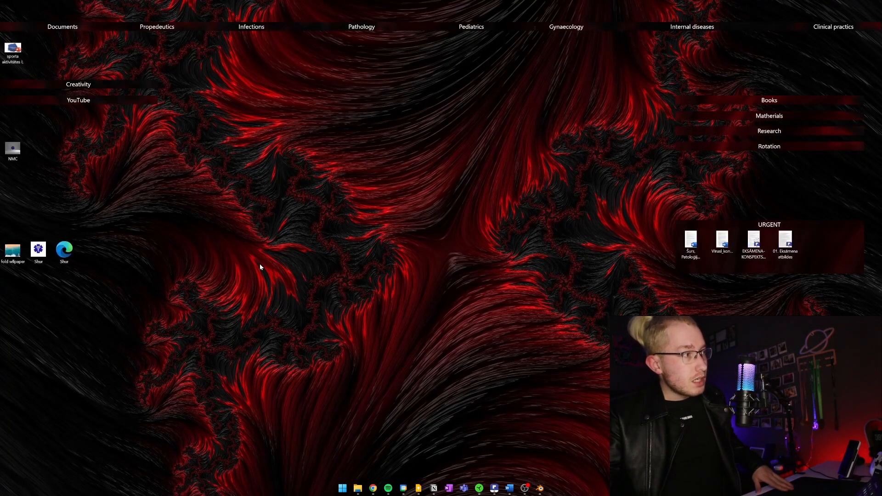
drag(19, 145, 361, 219)
double_click(372, 218)
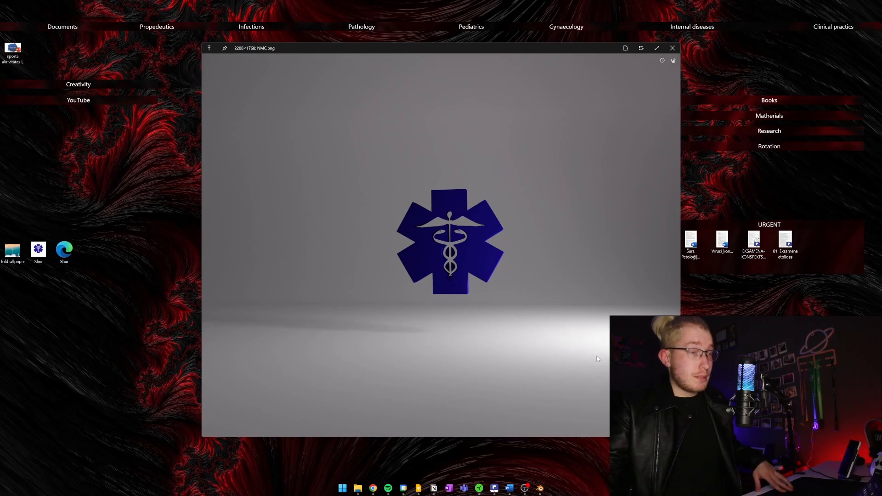
click(672, 48)
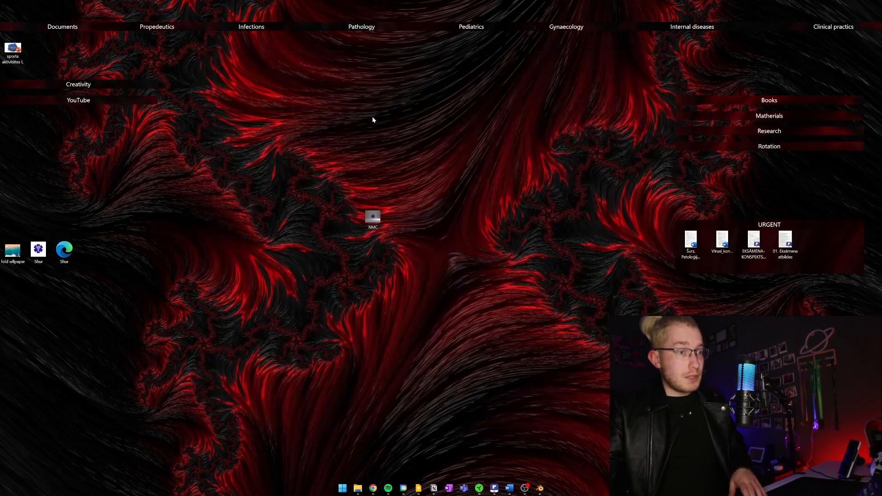
- Open the NMC image in the photo viewer and examine the caduceus logo up close
double_click(374, 219)
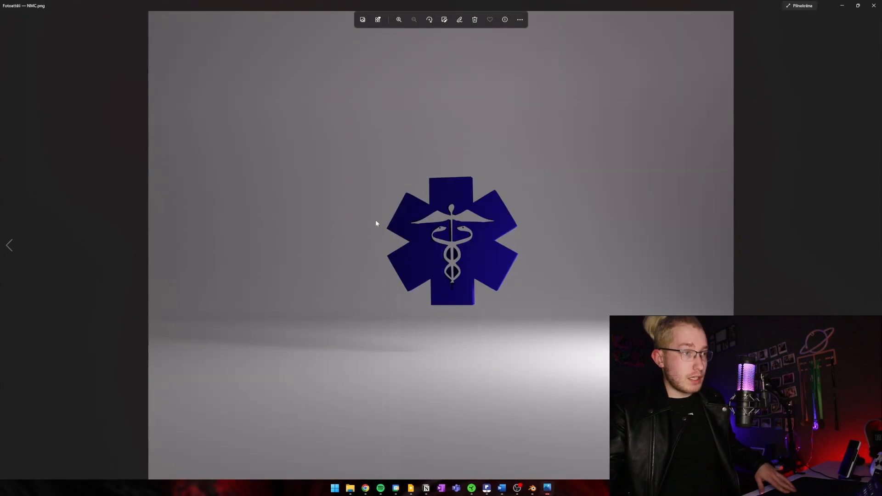
scroll(497, 255, up, 6)
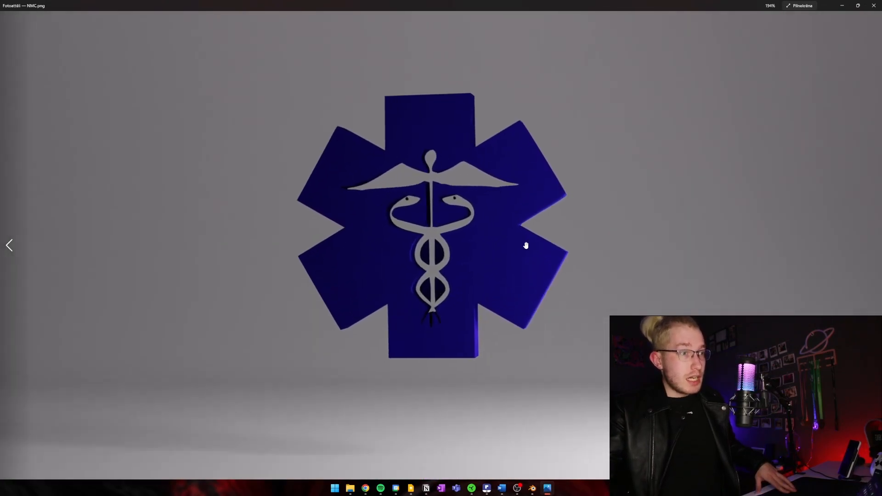
scroll(676, 260, down, 6)
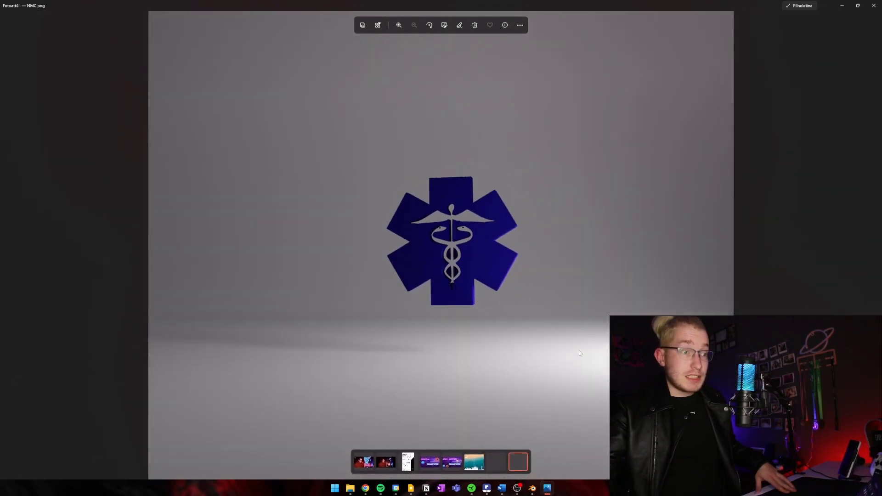